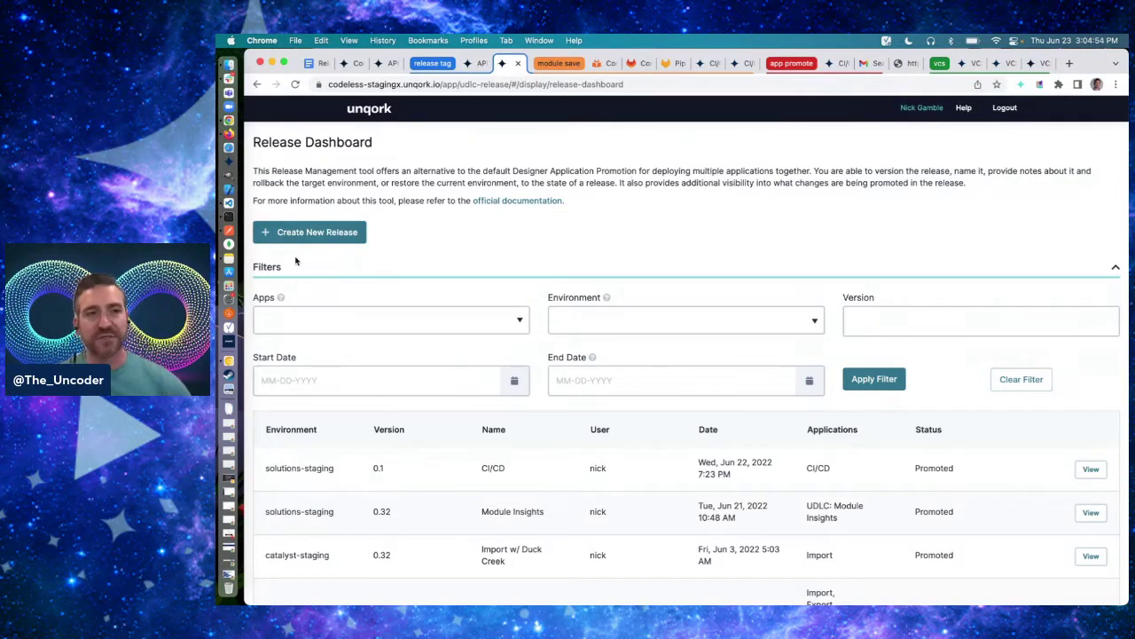
- Start a new release for the solutions client with staging as its environment
left_click(337, 236)
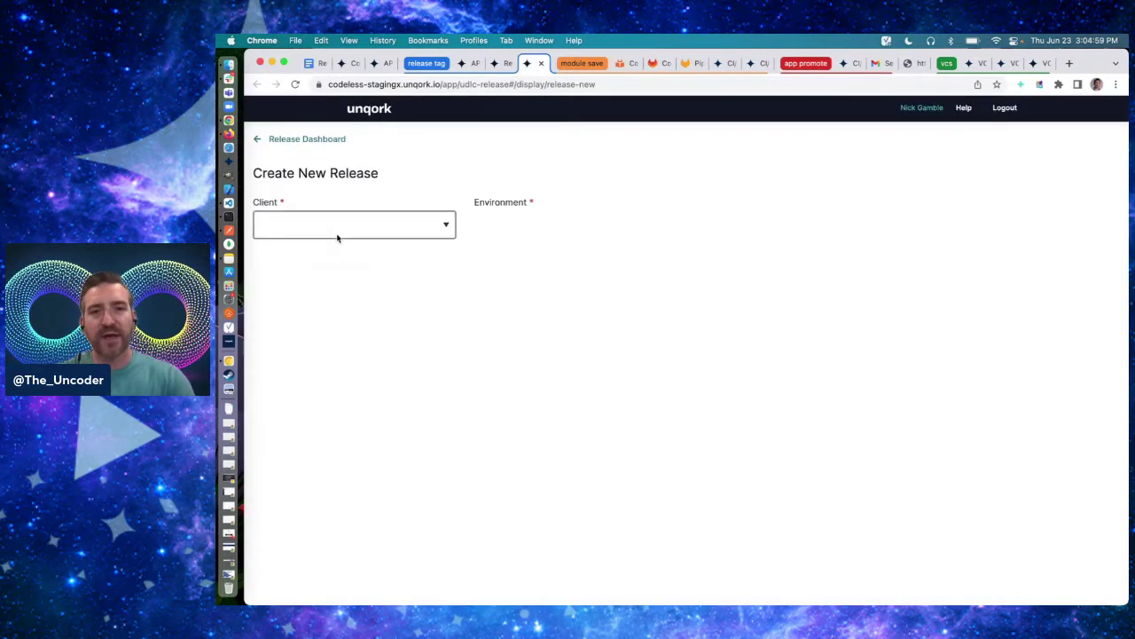
left_click(358, 231)
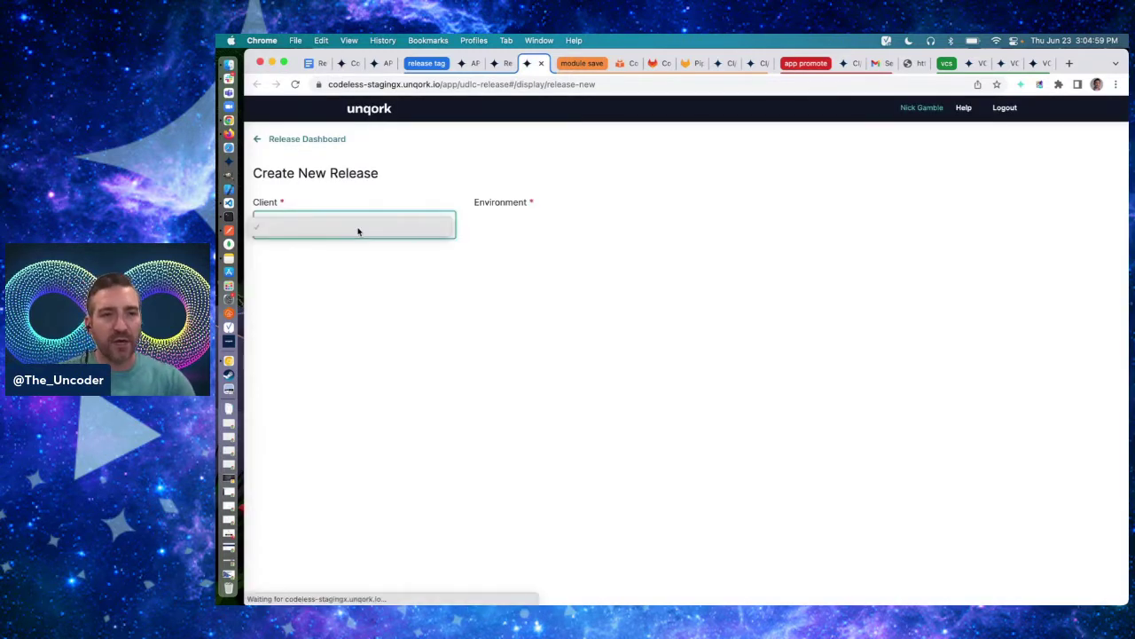
left_click(280, 322)
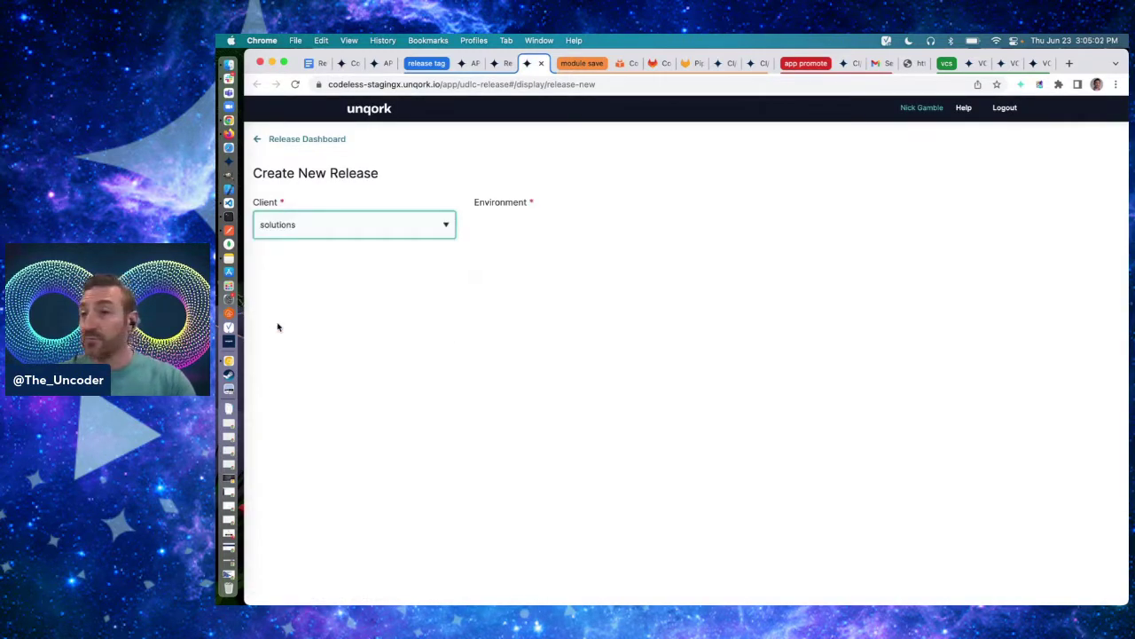
left_click(481, 226)
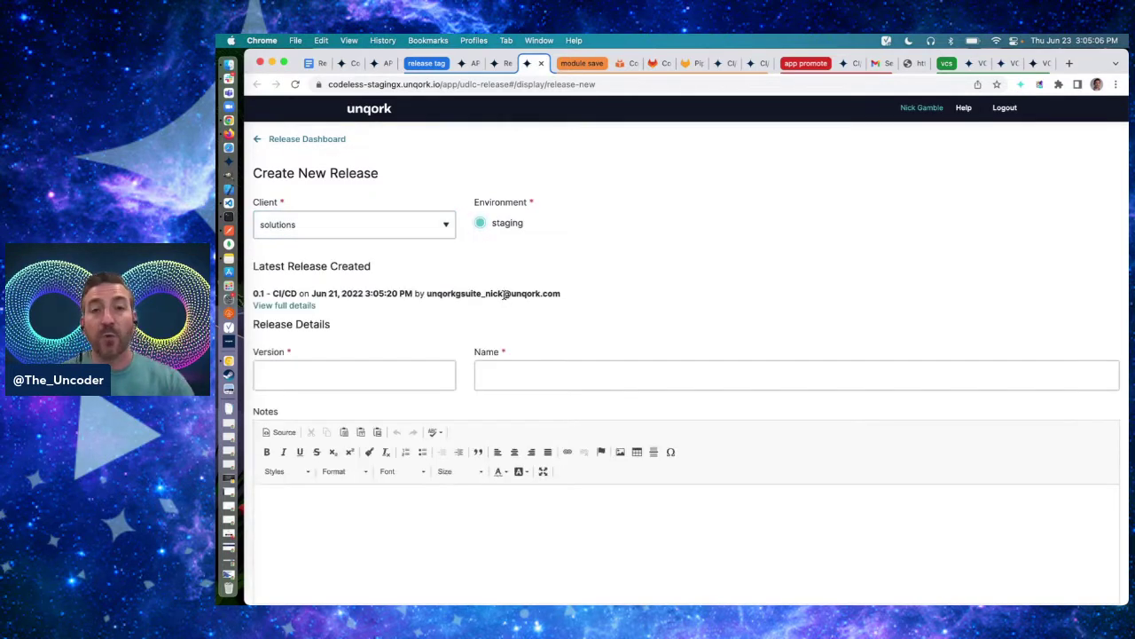
- Set the release version to 0.2 and the release name to CI/CD
scroll(432, 310, "down", 1)
left_click(342, 324)
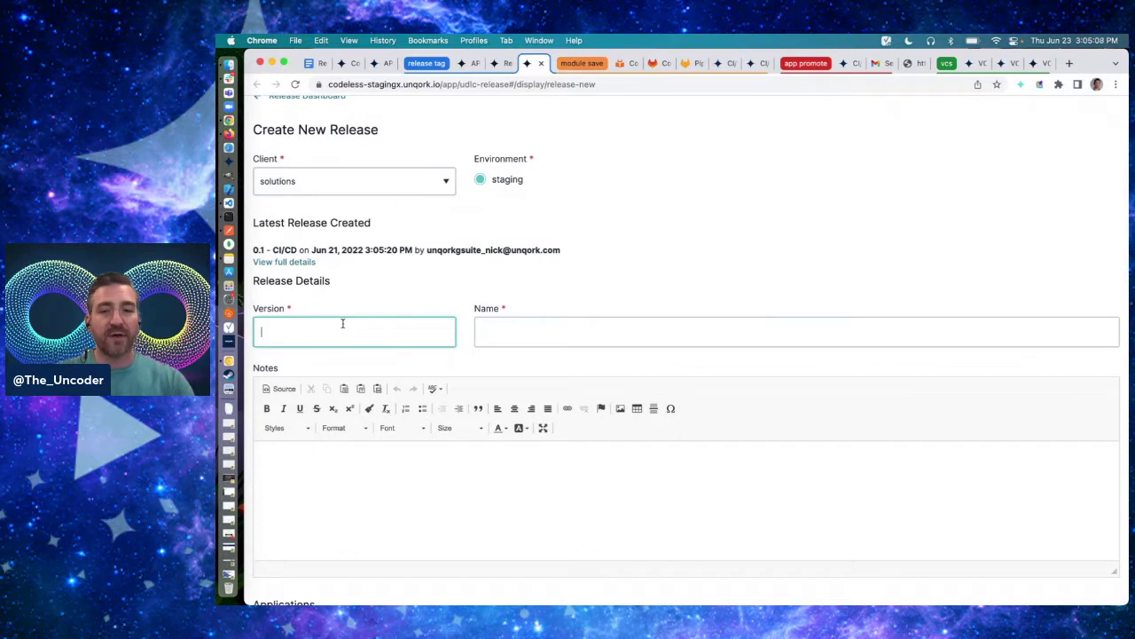
type("0.2")
key("Tab")
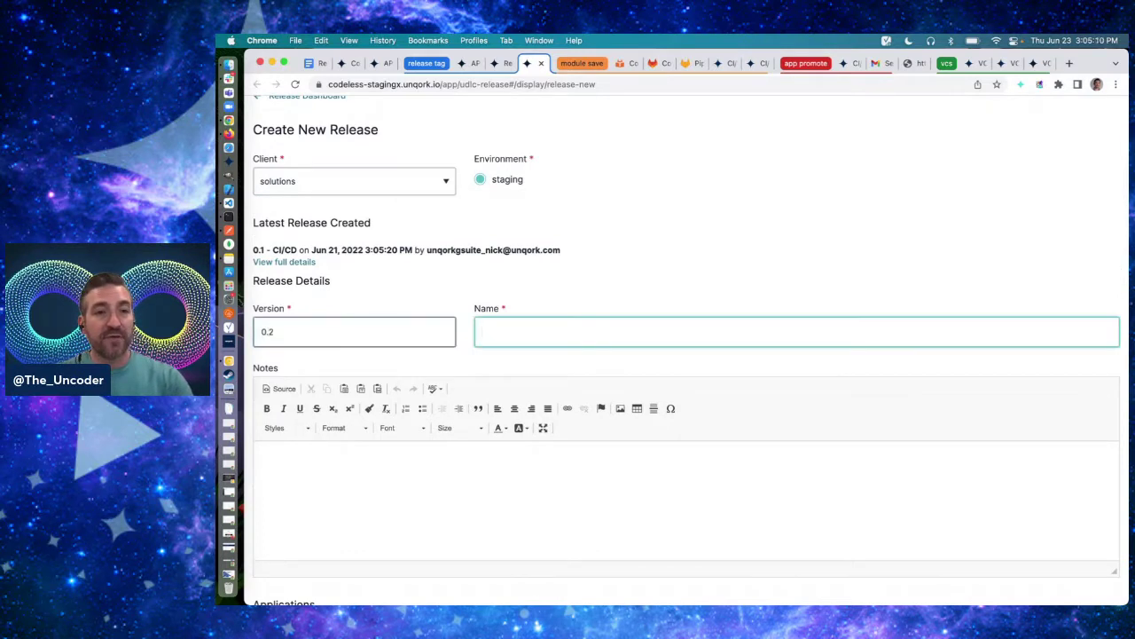
type("CI/CD")
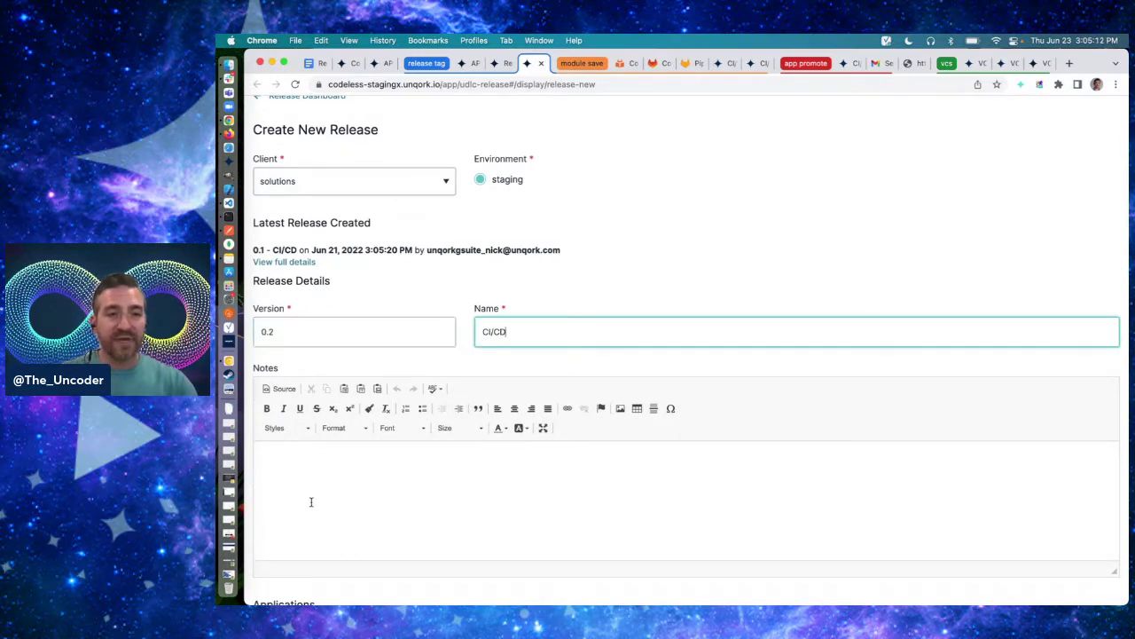
- Enter "Releasing for Twitch" as the release notes
left_click(311, 502)
type("Relea")
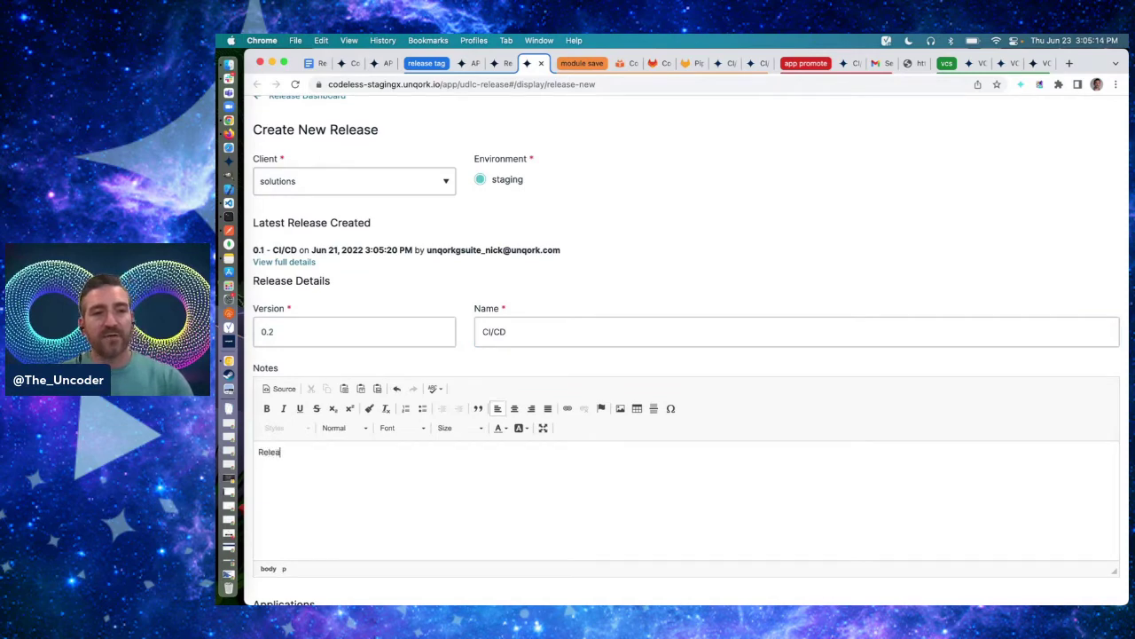
type("sing for Twitch")
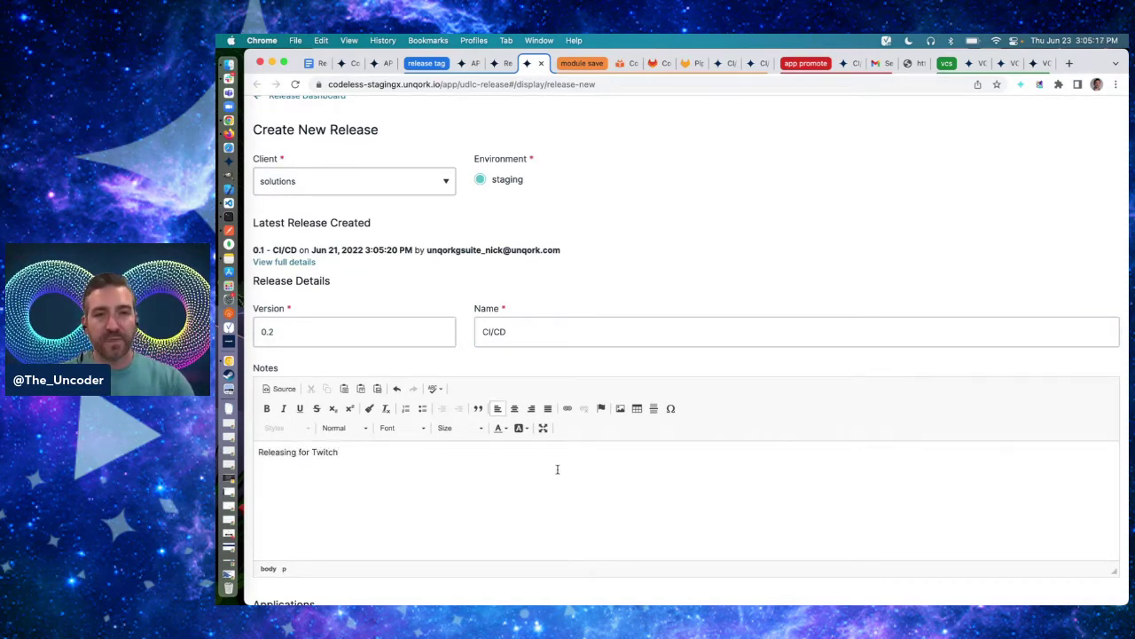
- Filter the applications by "ci" and add the CI/CD application with all its modules to the release
scroll(369, 415, "down", 5)
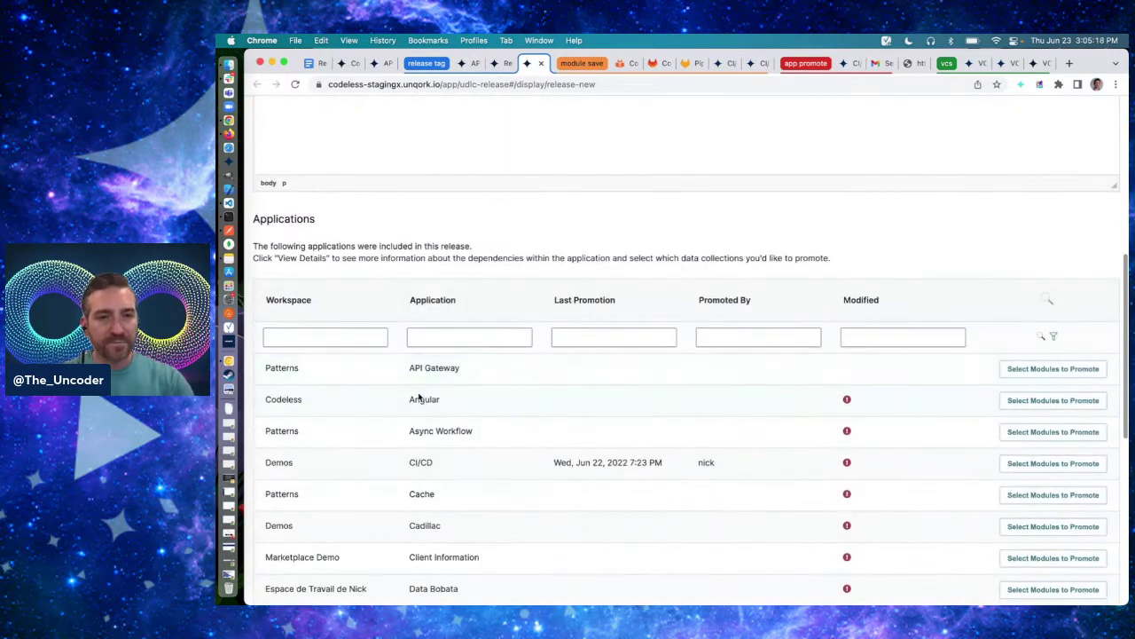
left_click(466, 338)
type("ci")
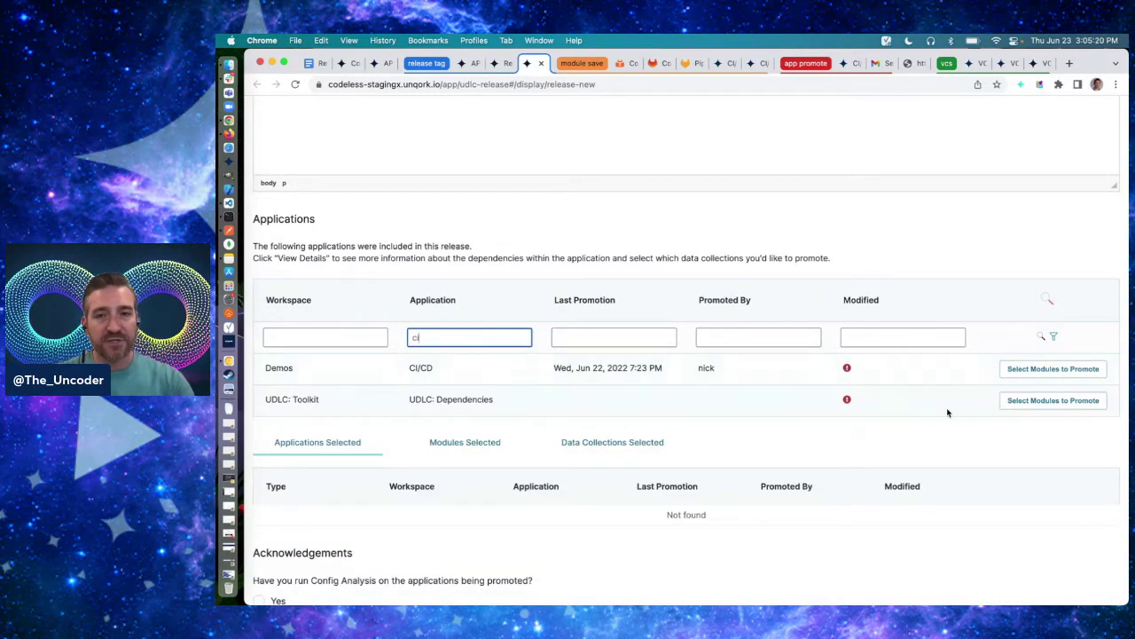
left_click(1041, 359)
left_click(1052, 369)
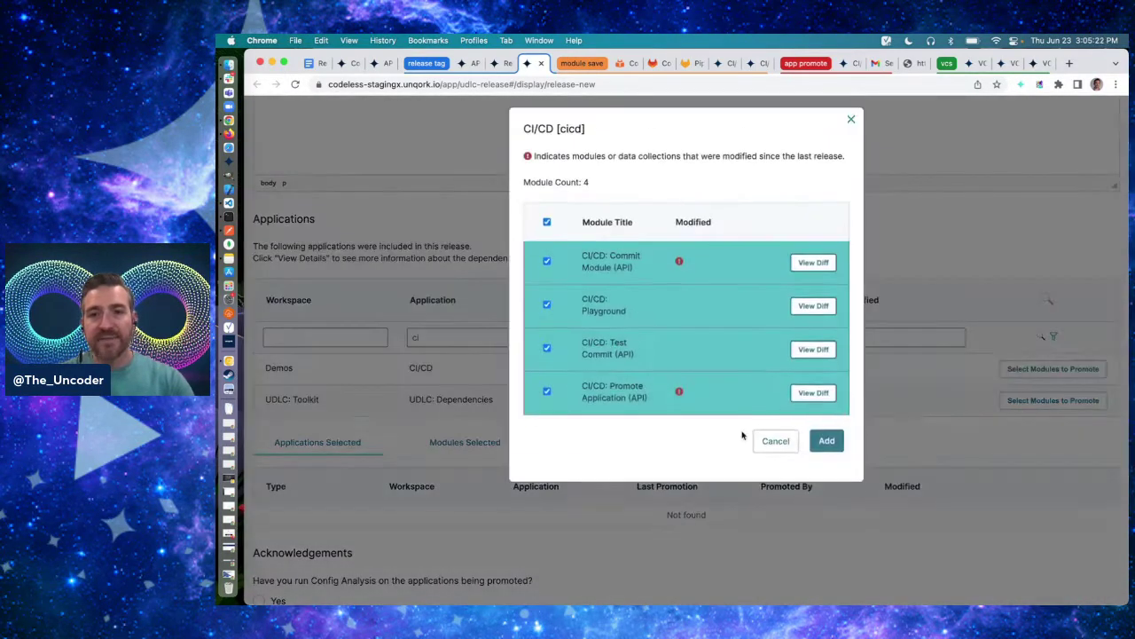
left_click(827, 447)
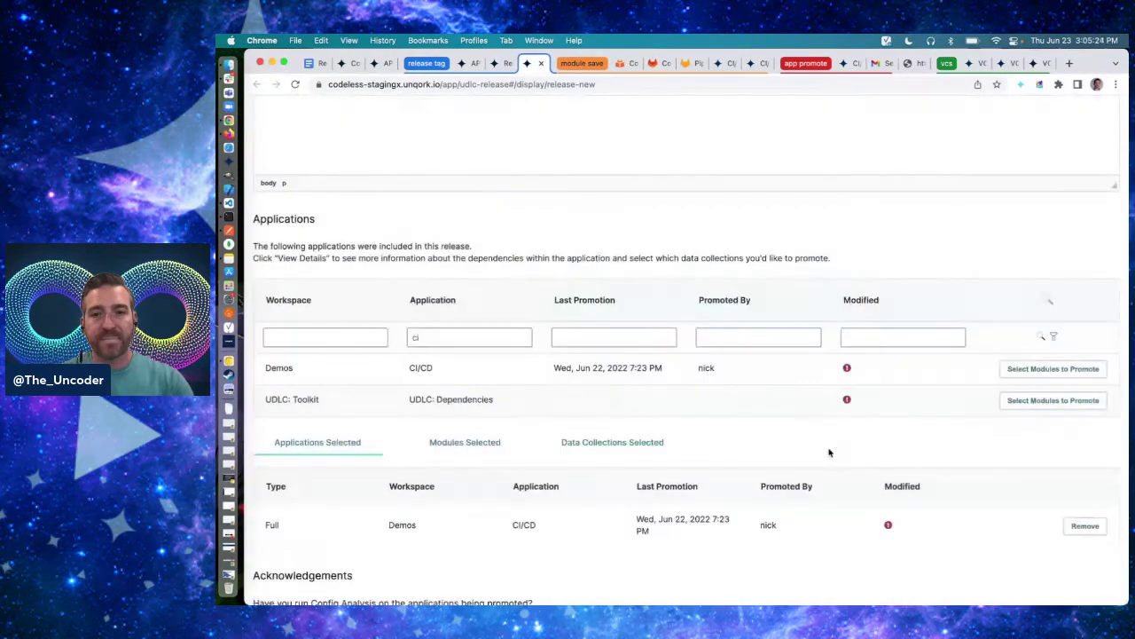
- Acknowledge that Config Analysis has been run on the applications, then create the release and confirm it
scroll(829, 451, "down", 4)
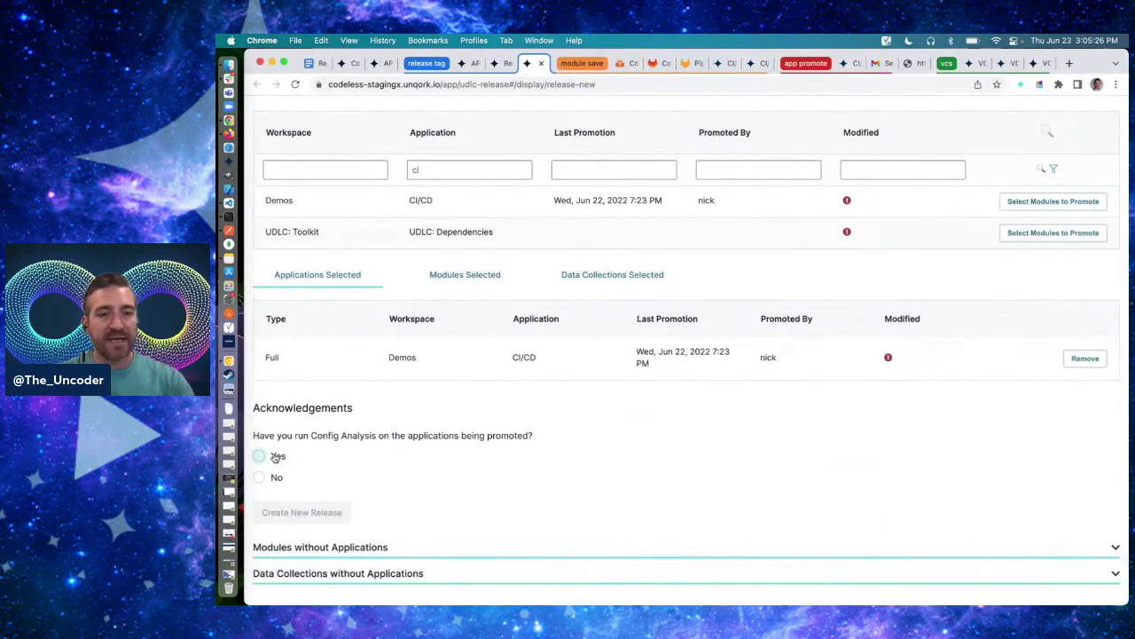
left_click(275, 458)
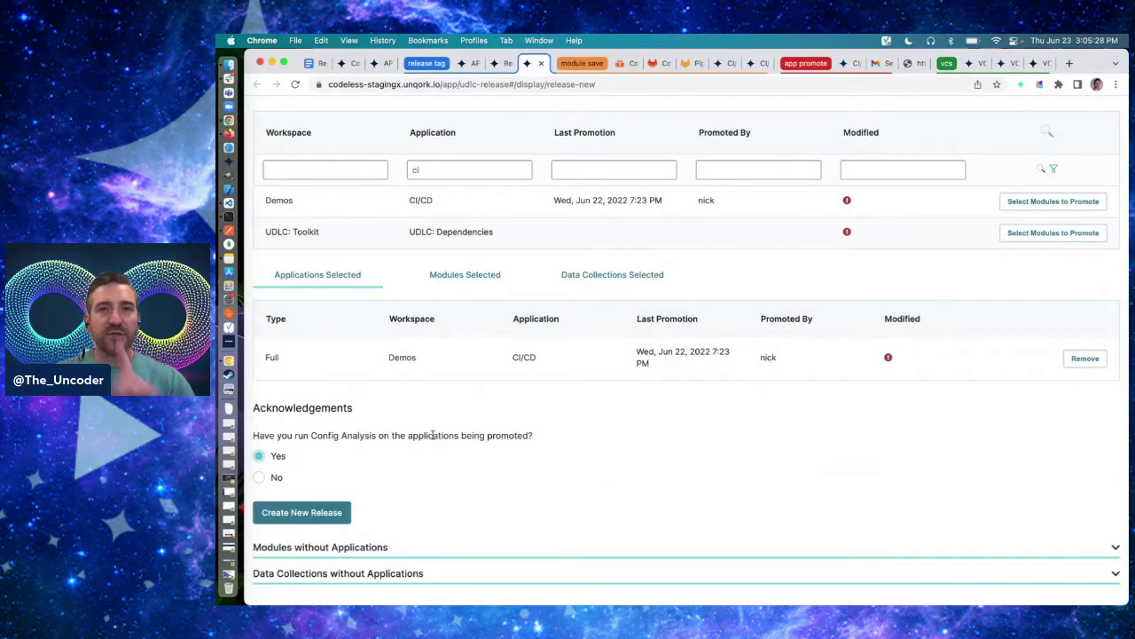
left_click(314, 515)
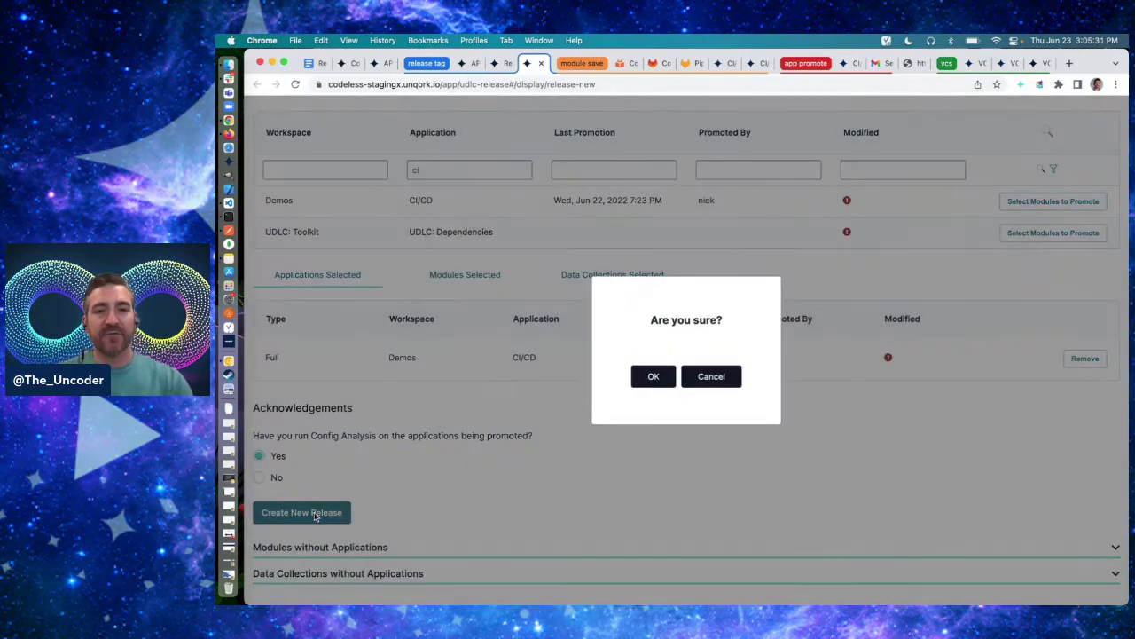
left_click(667, 379)
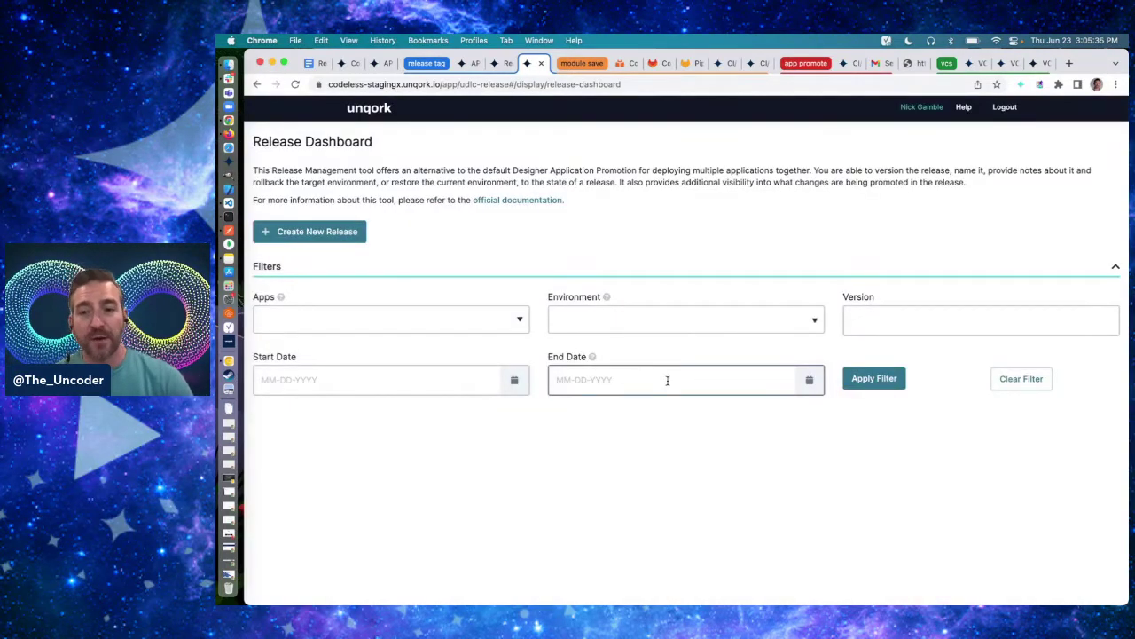
- Find the CI/CD version 0.2 release in the release list, check its status and open its details
scroll(667, 381, "down", 10)
scroll(781, 322, "up", 6)
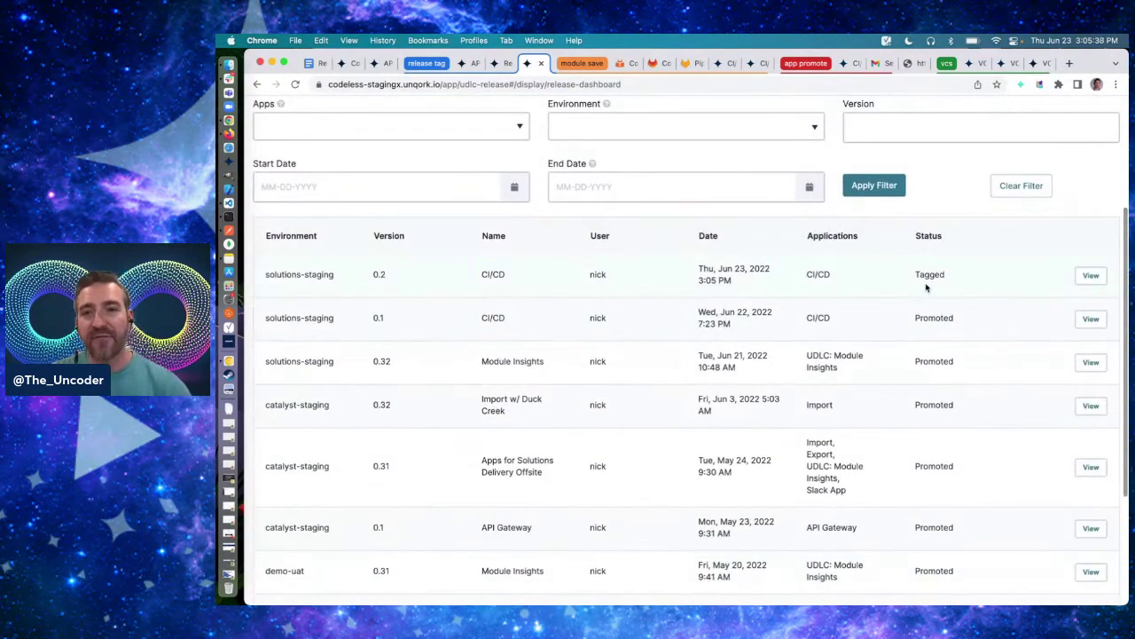
left_click_drag(946, 280, 890, 280)
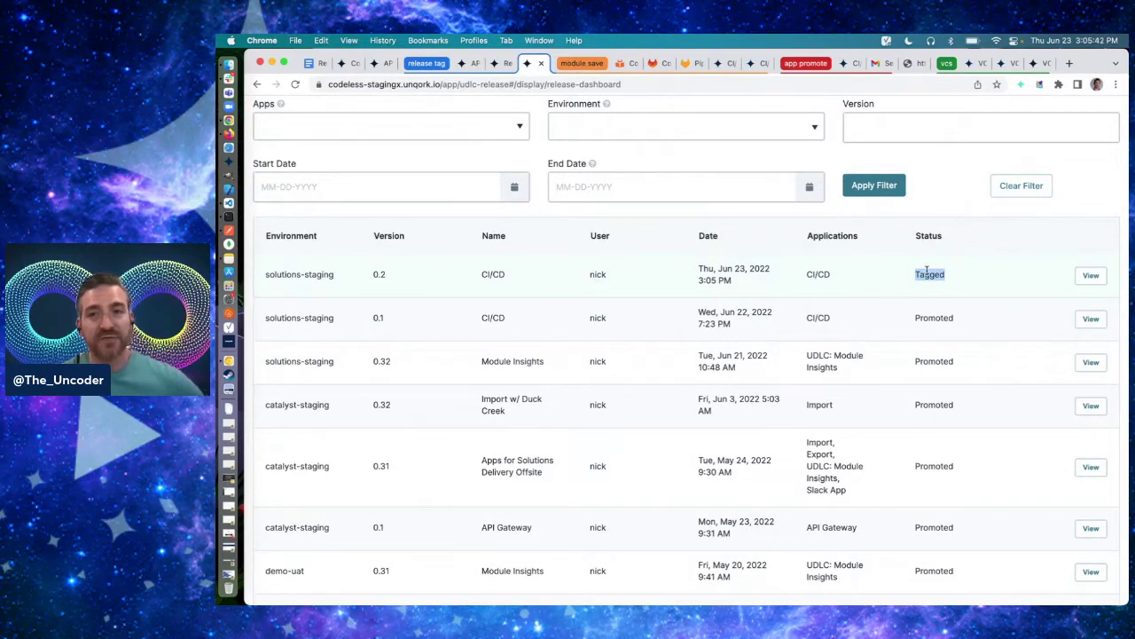
left_click(930, 272)
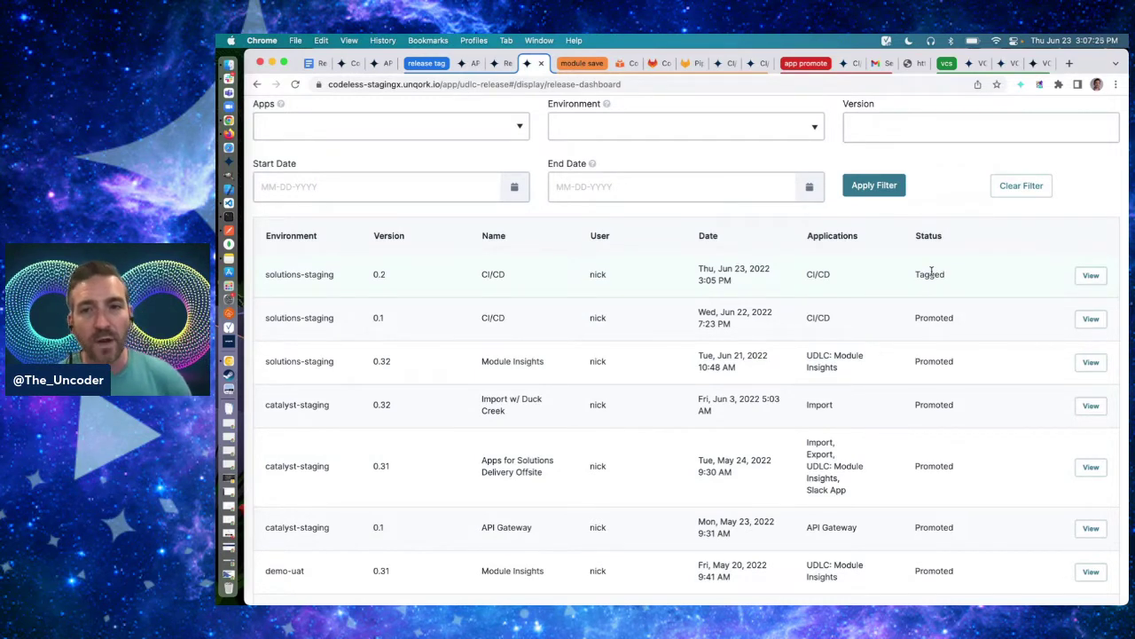
left_click(1093, 277)
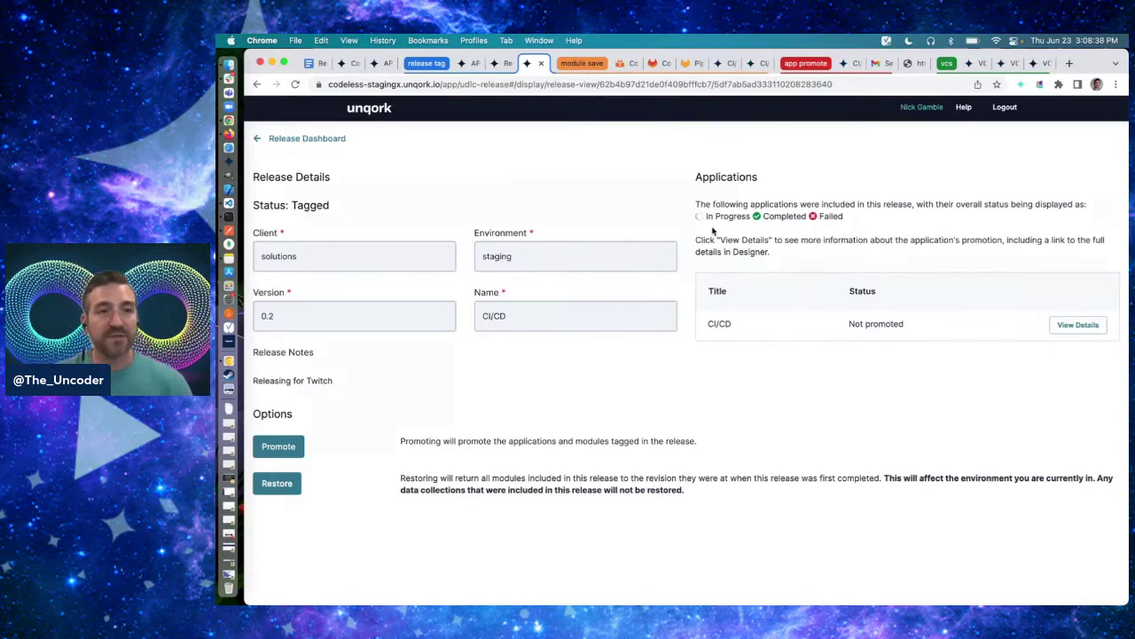
- Bring up the documentation of the Release: Promote Staged Release API, then switch to Postman
left_click(468, 64)
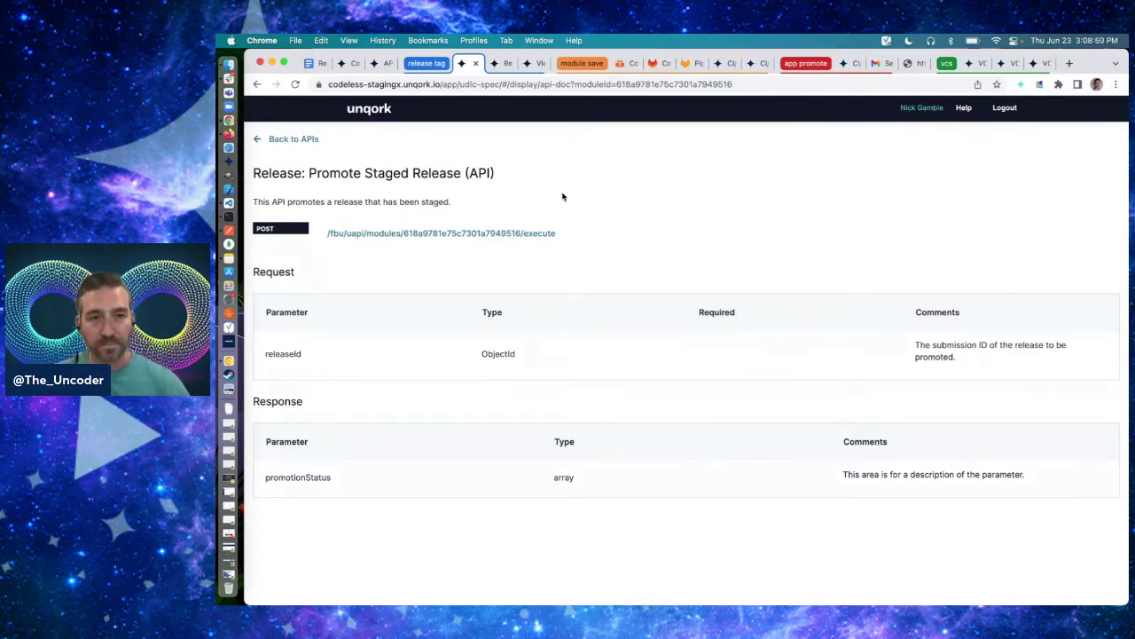
key("super+Tab")
key("super+Tab")
key("super+Tab")
key("super+Tab")
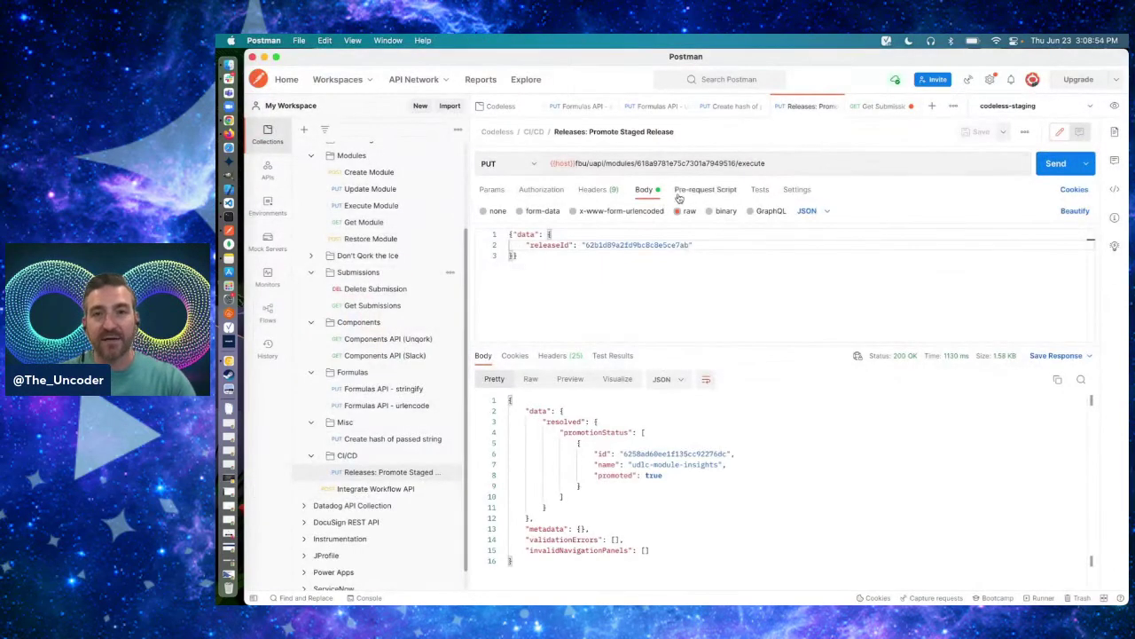
- Open the Codeless collection's authorization from the request, generate a new OAuth 2.0 access token and apply it
left_click(543, 189)
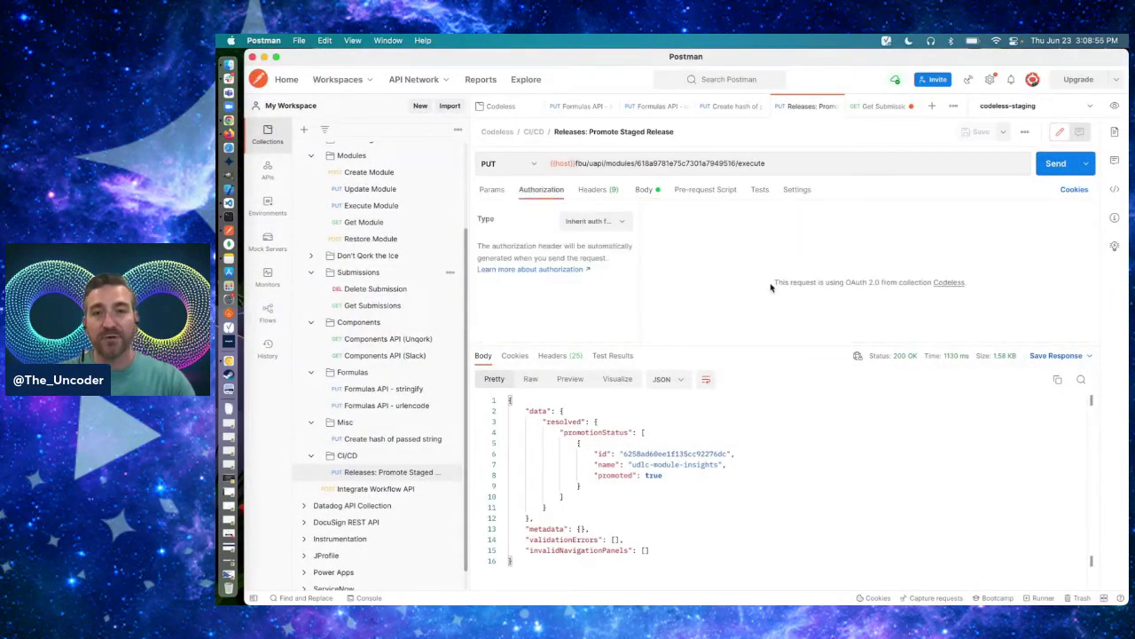
left_click(950, 282)
left_click(514, 570)
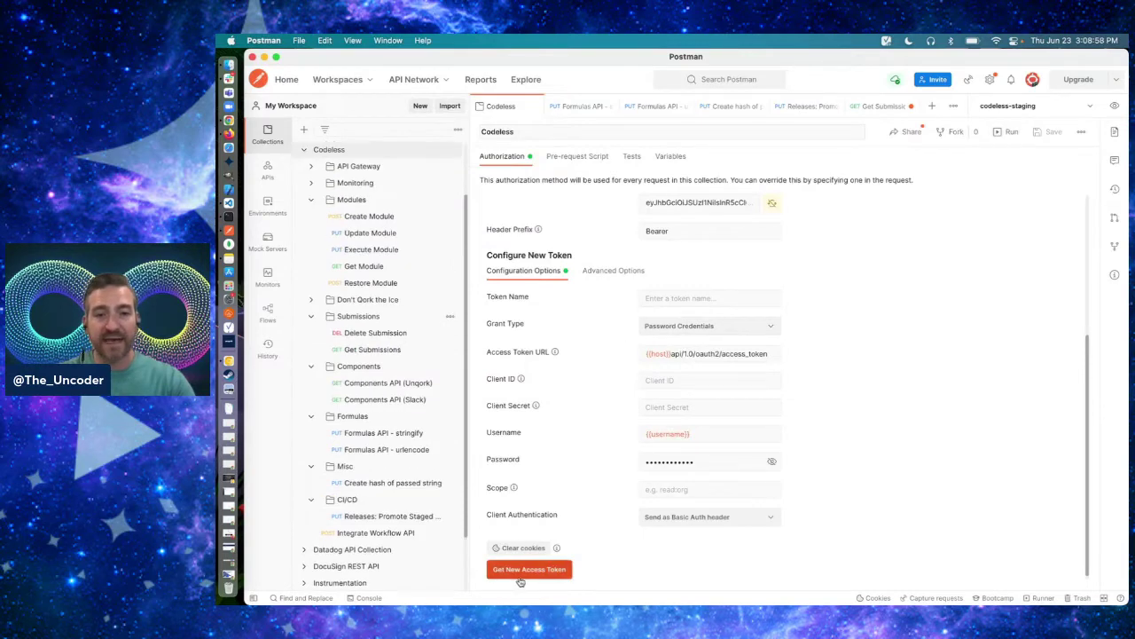
left_click(696, 336)
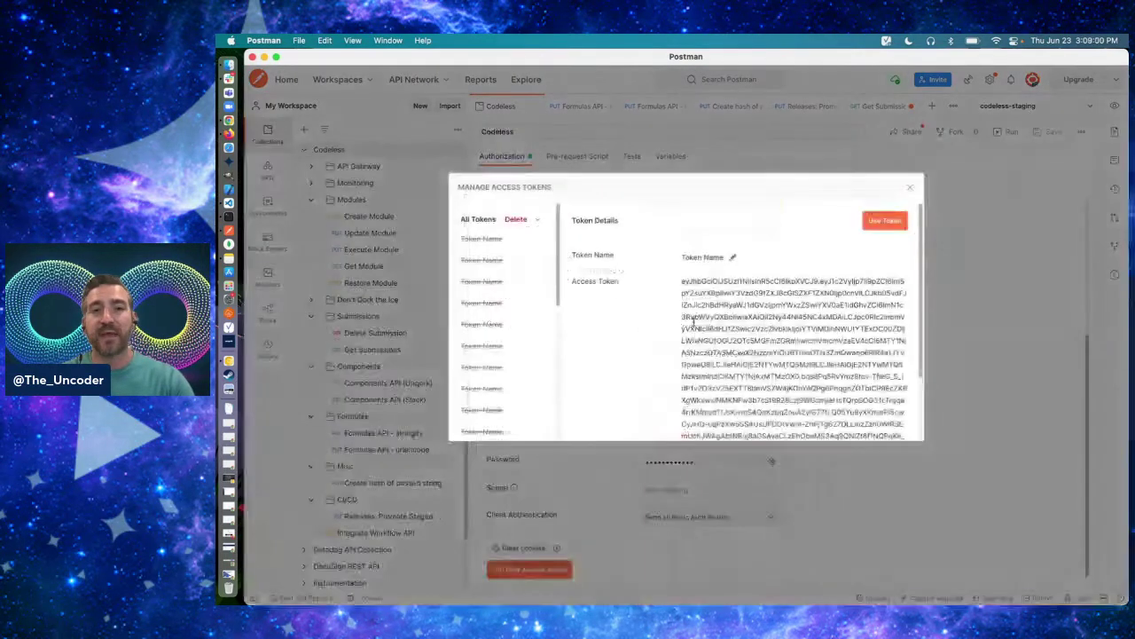
left_click(882, 218)
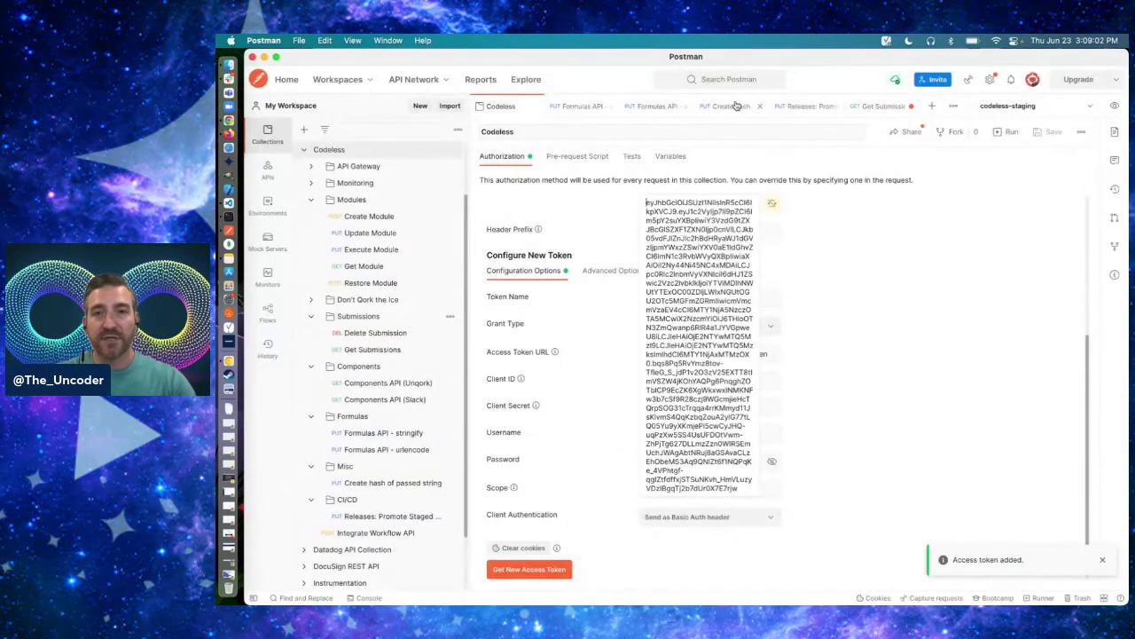
- Return to the promote request, show its body and rename the request as "Releases: Promote Tagged Release"
left_click(804, 106)
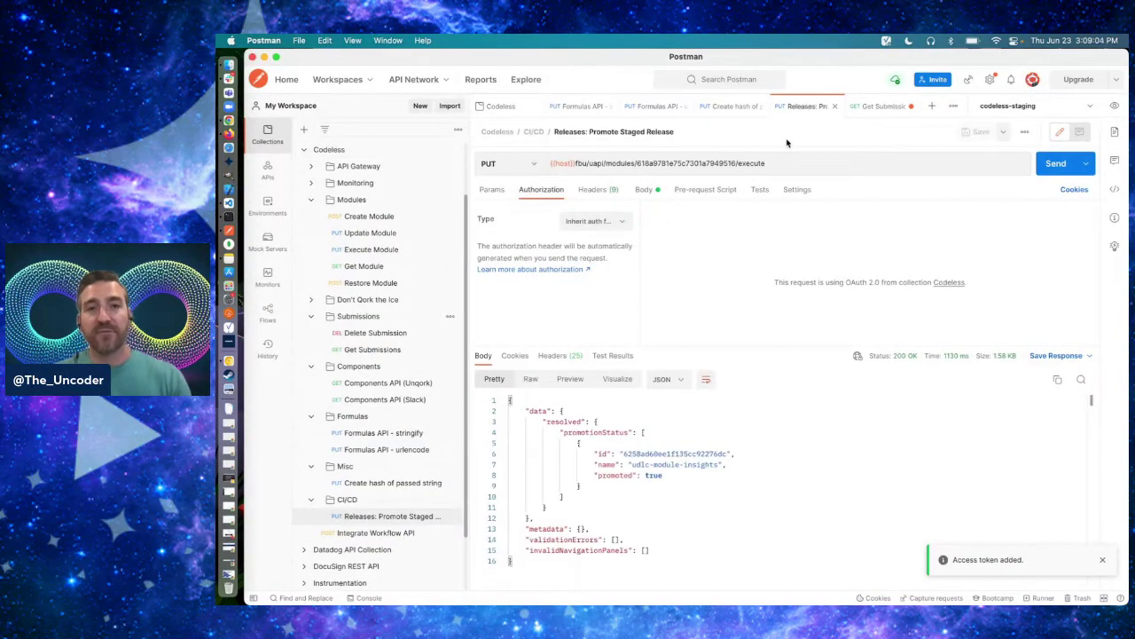
left_click(644, 190)
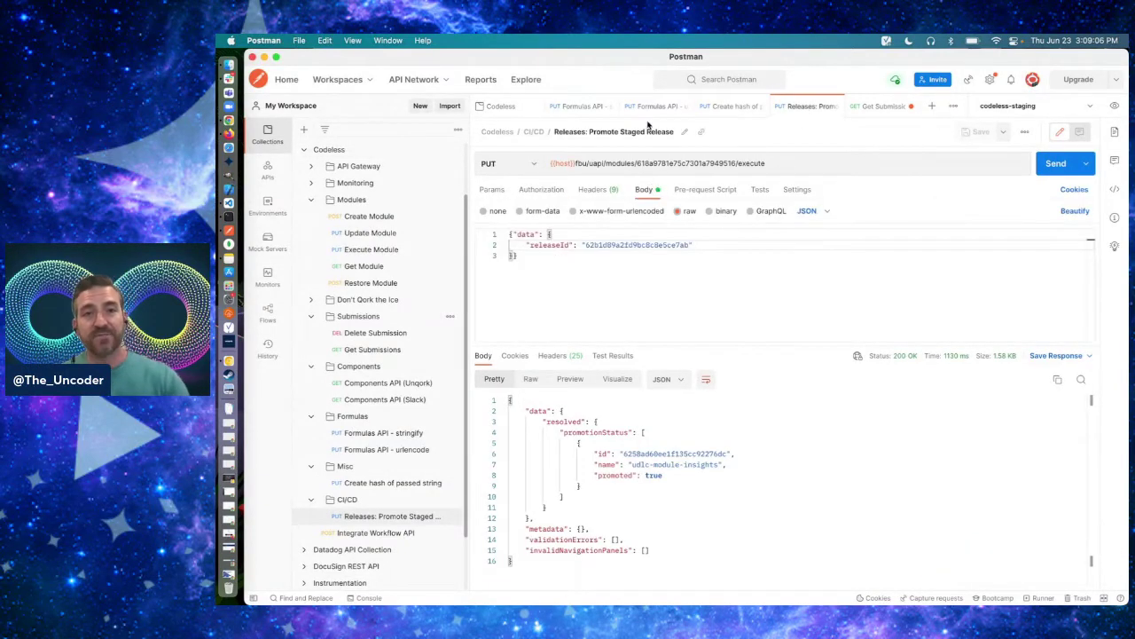
left_click(683, 134)
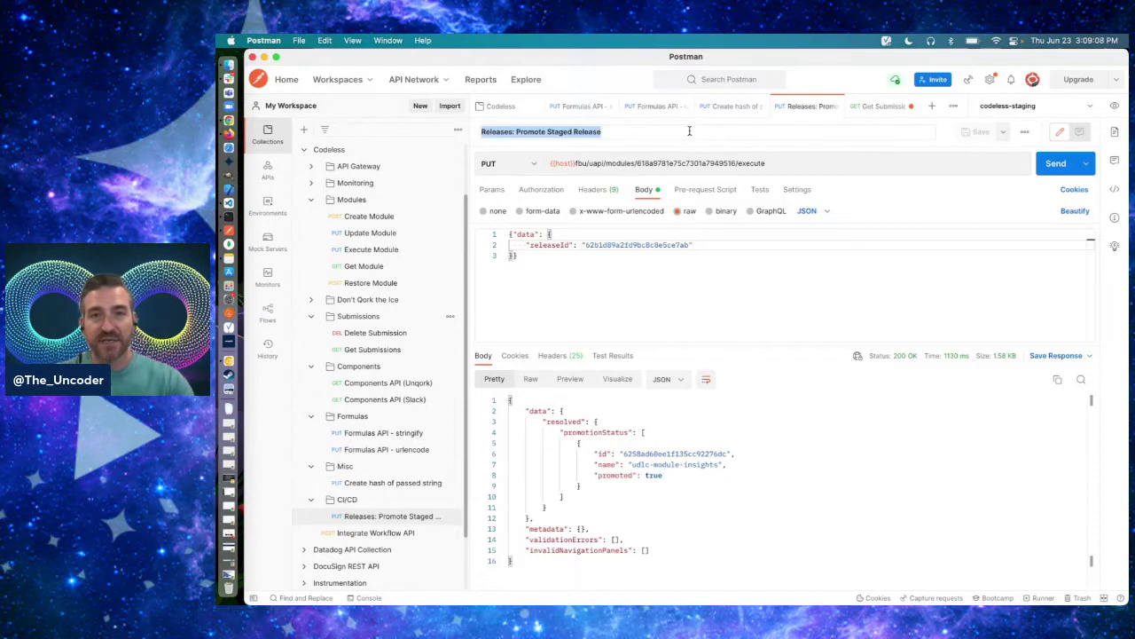
double_click(556, 132)
type("Tagge")
type("d")
key("Return")
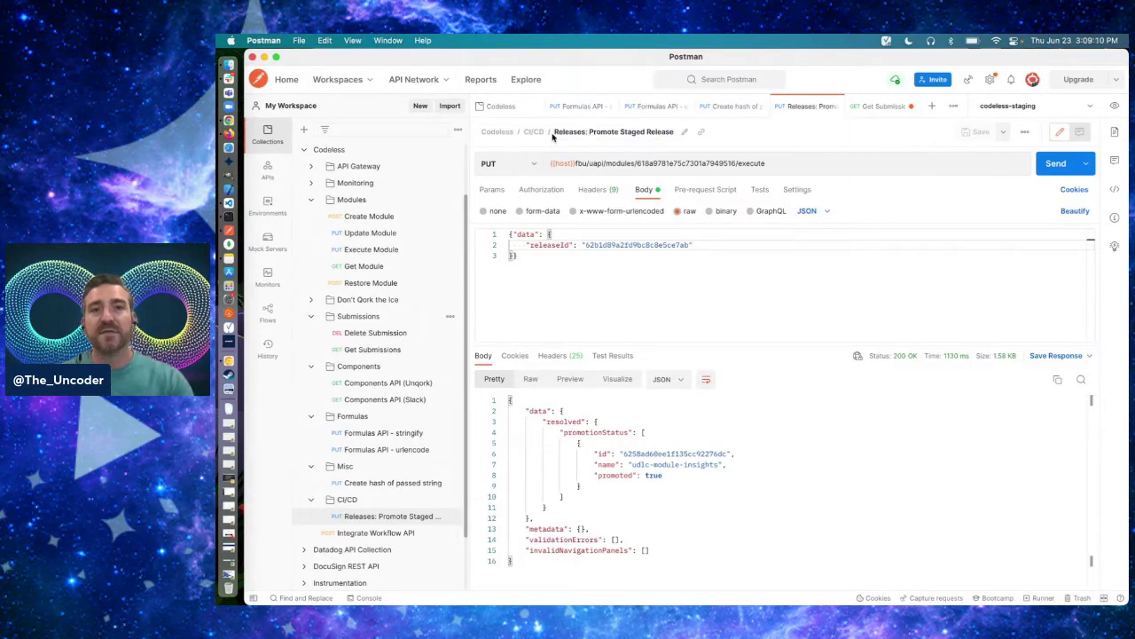
- Replace the request body's releaseId with 62b4b97d21de0f409bfffcb7, copied from the CI/CD 0.2 release details address in Chrome, and send the promote request
double_click(665, 245)
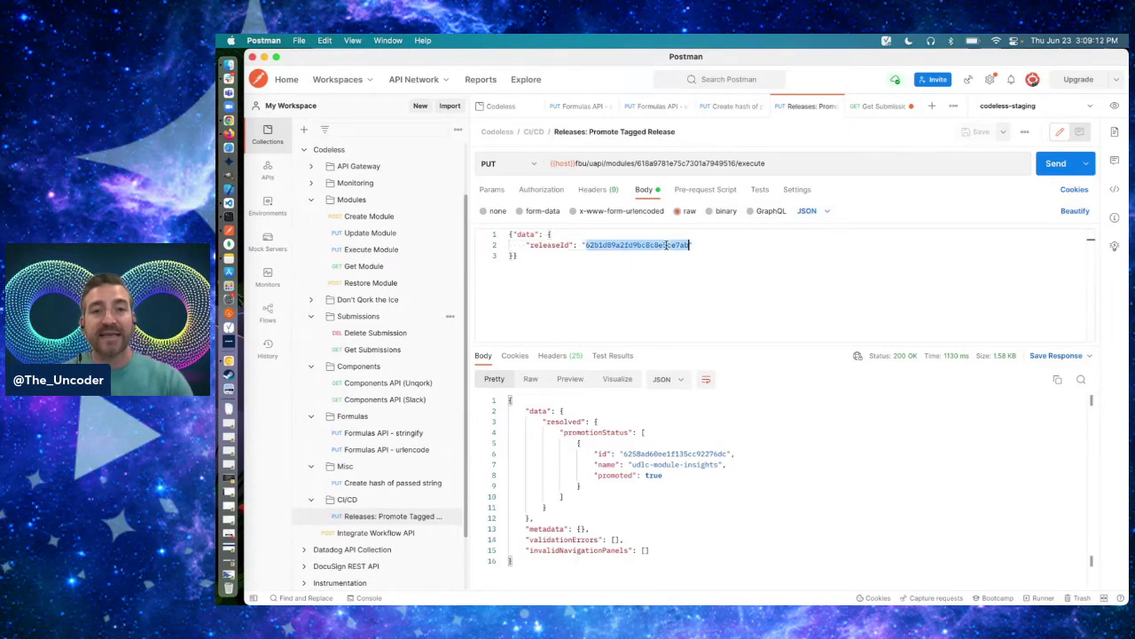
key("super+Tab")
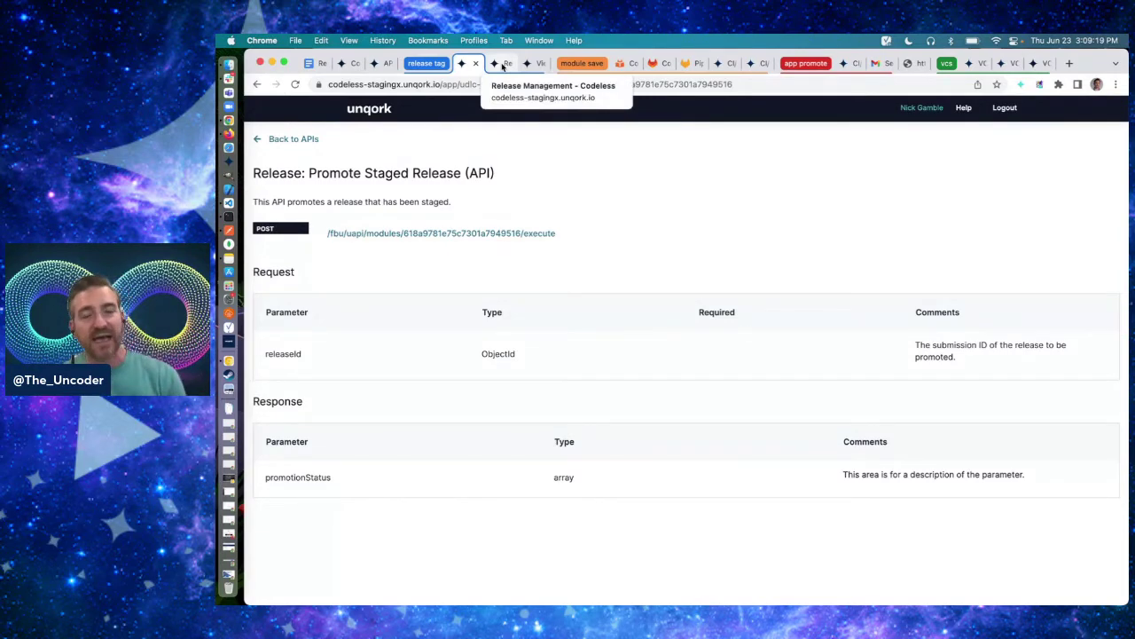
left_click(503, 64)
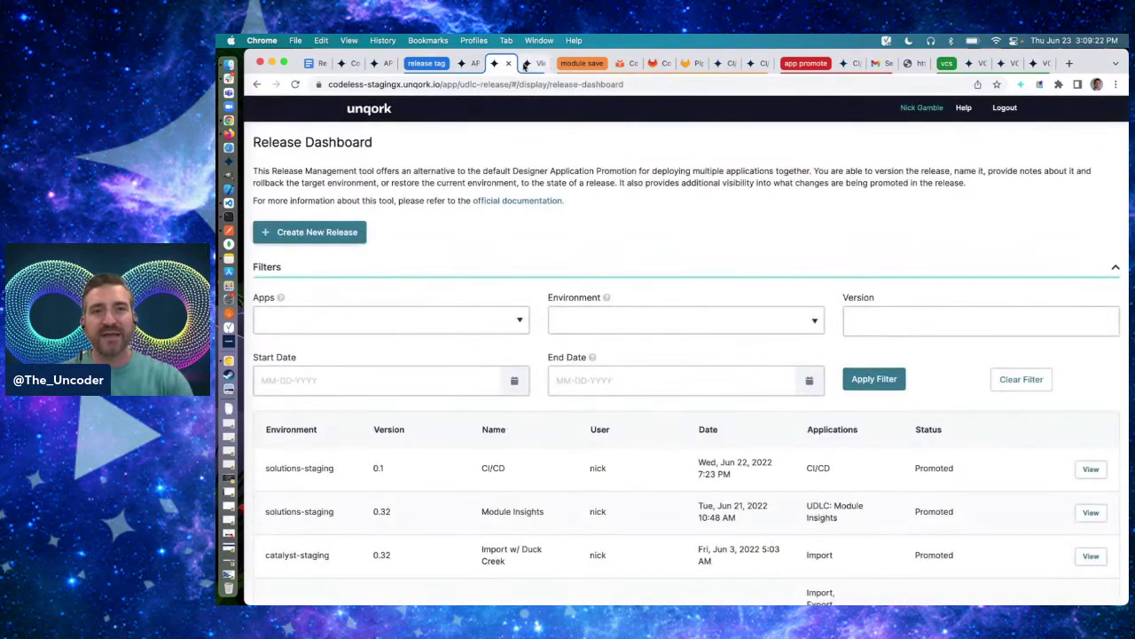
left_click(526, 63)
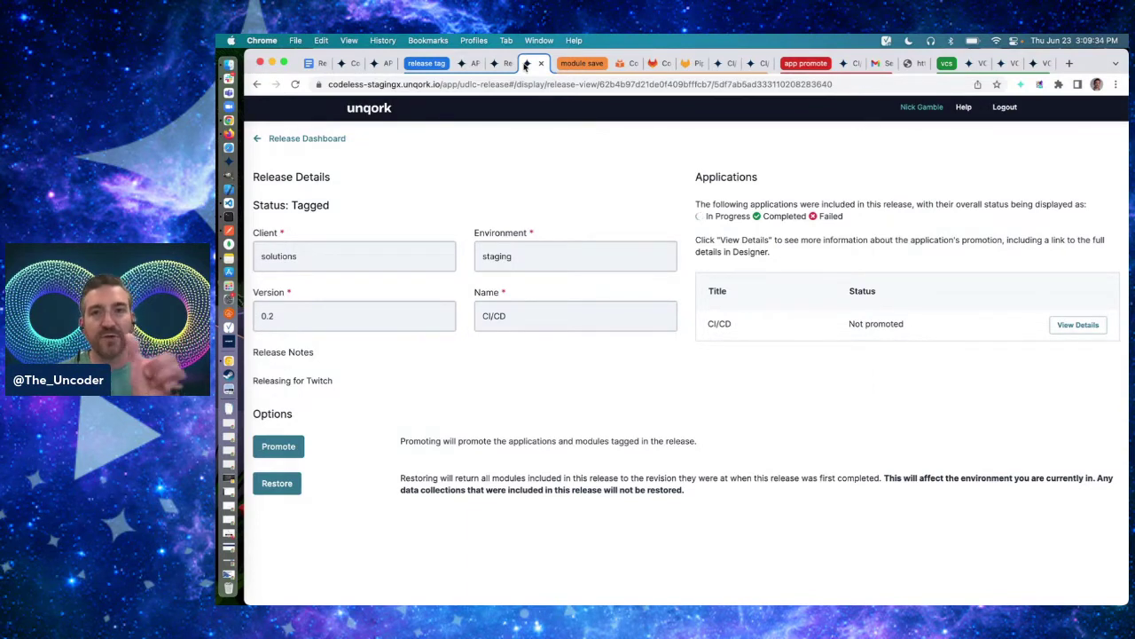
double_click(660, 84)
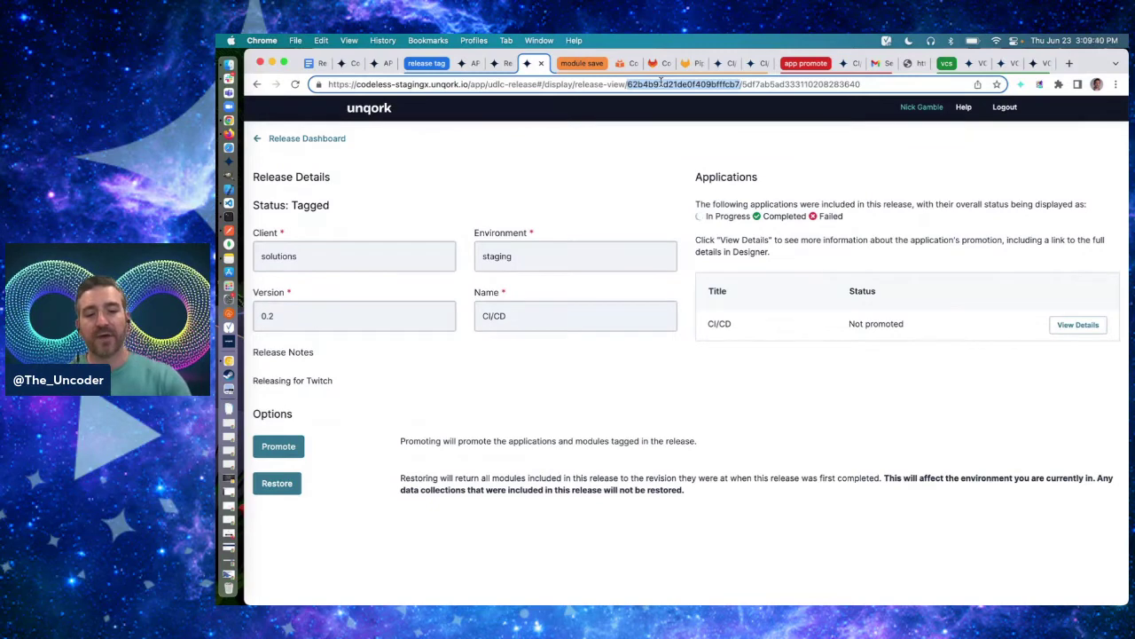
key("super+Tab")
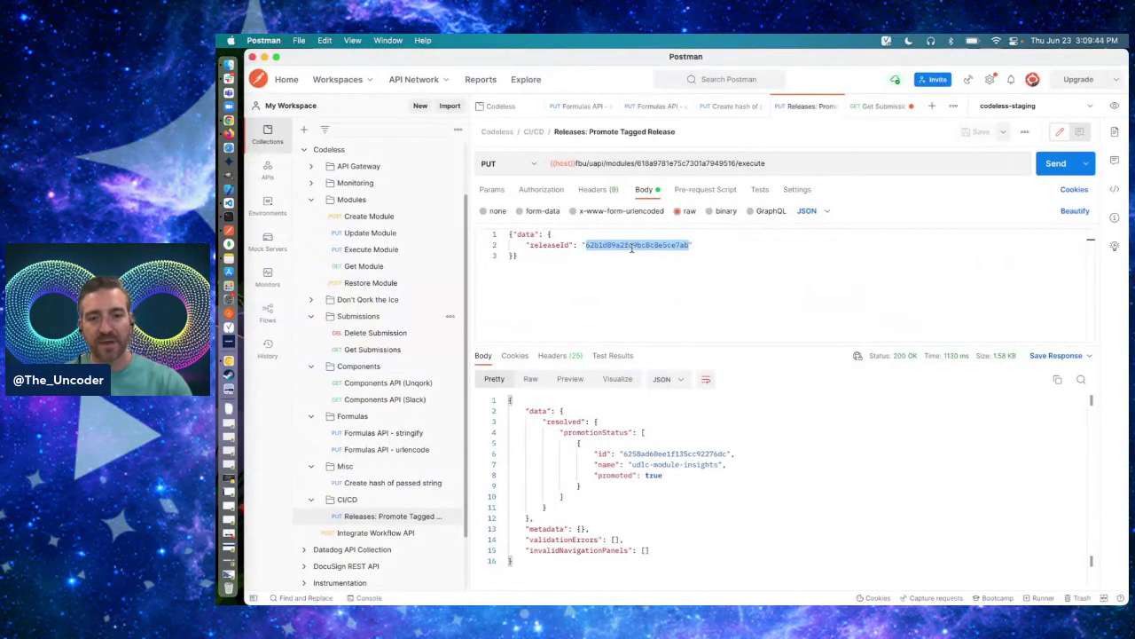
type("62b4b97d21de0f409bffcb7")
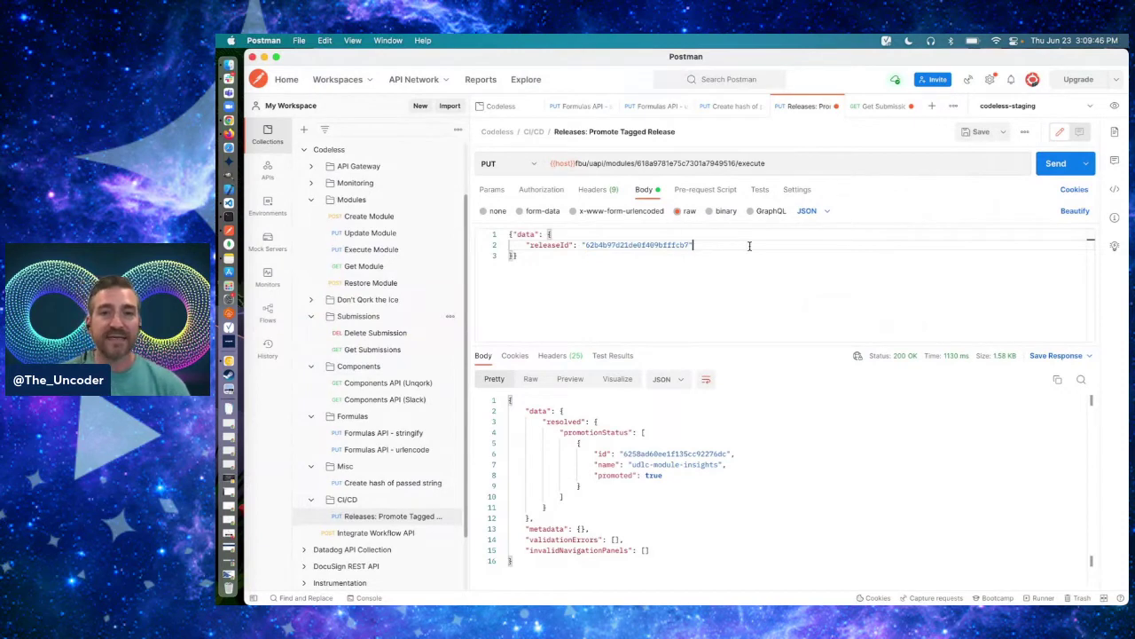
left_click(1054, 165)
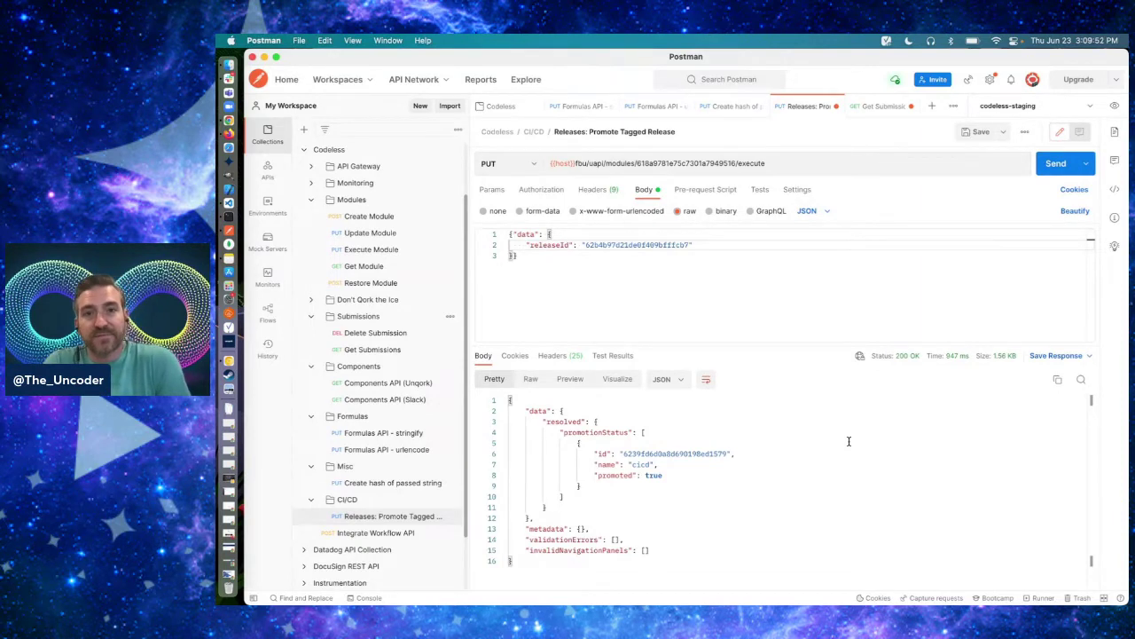
- Inspect the id and promoted values in the response's promotionStatus, then switch to Chrome and reload the CI/CD 0.2 release details
double_click(635, 453)
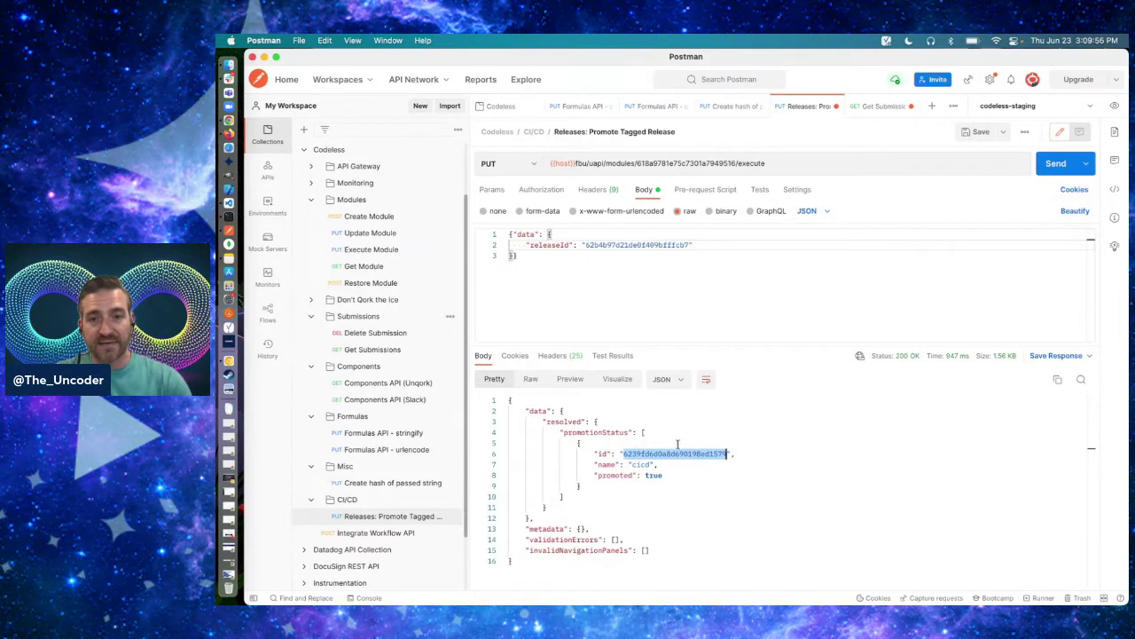
double_click(646, 474)
double_click(640, 453)
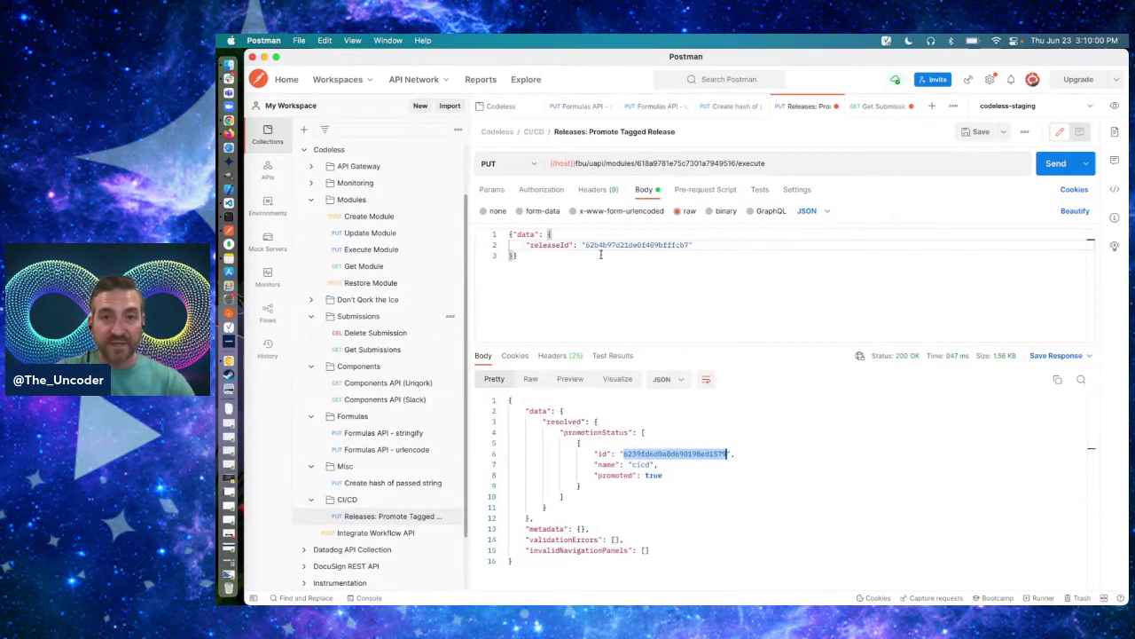
left_click_drag(559, 432, 580, 486)
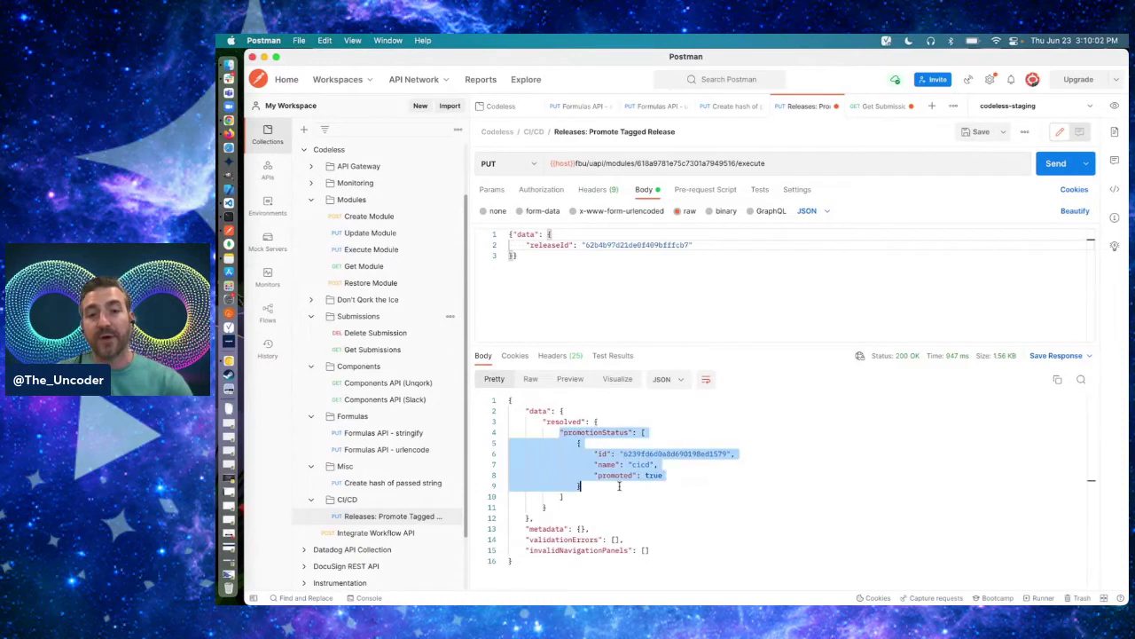
left_click(637, 461)
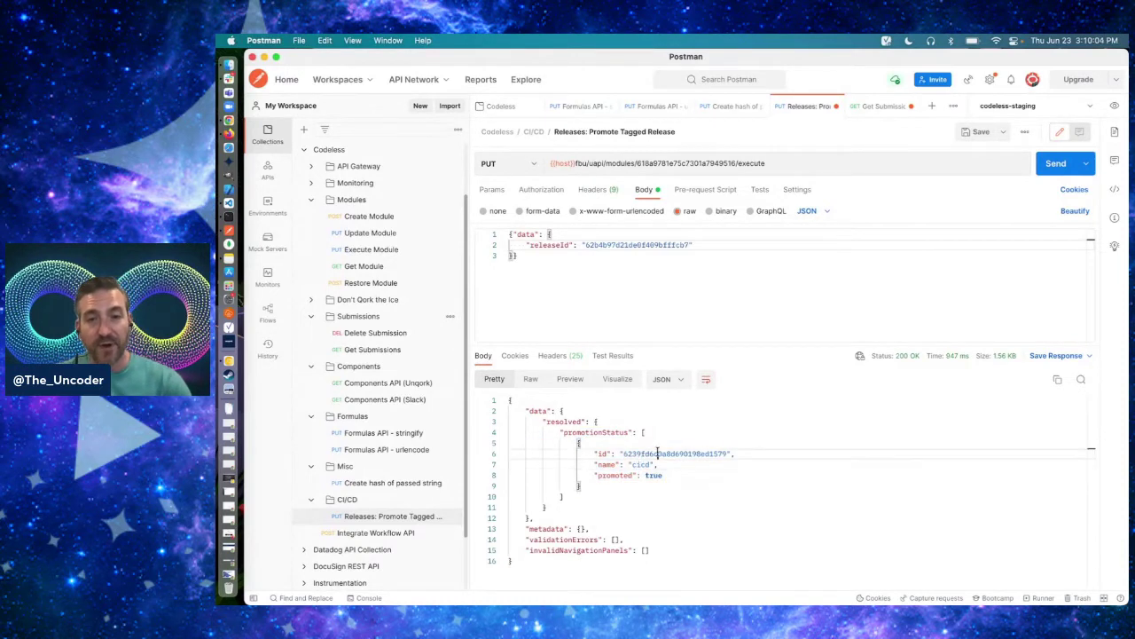
double_click(657, 453)
left_click(654, 473)
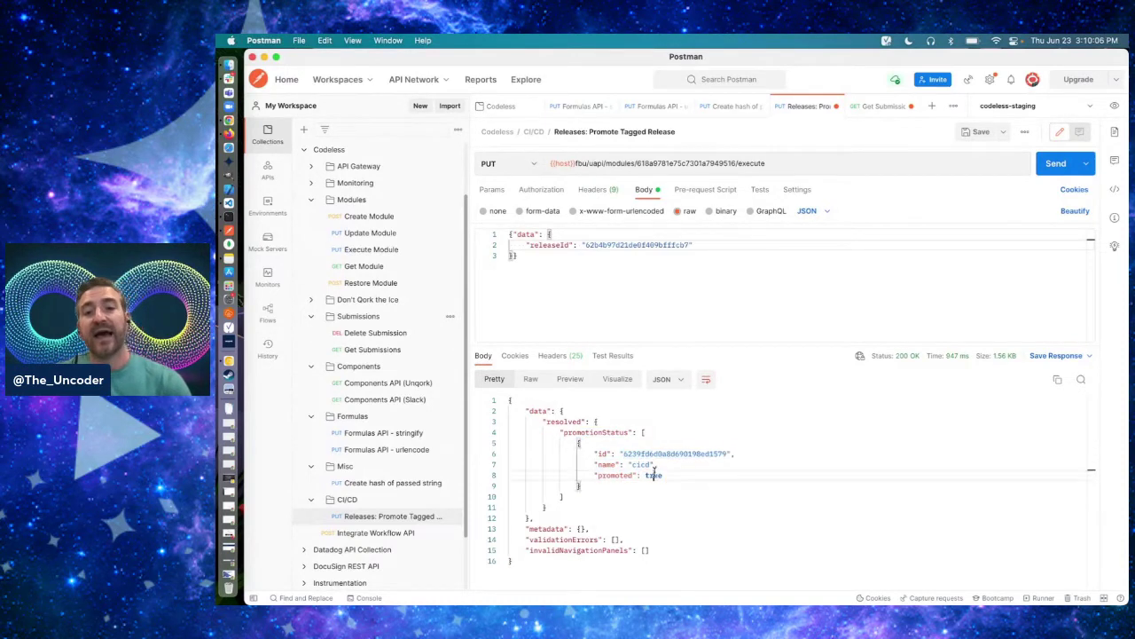
double_click(654, 475)
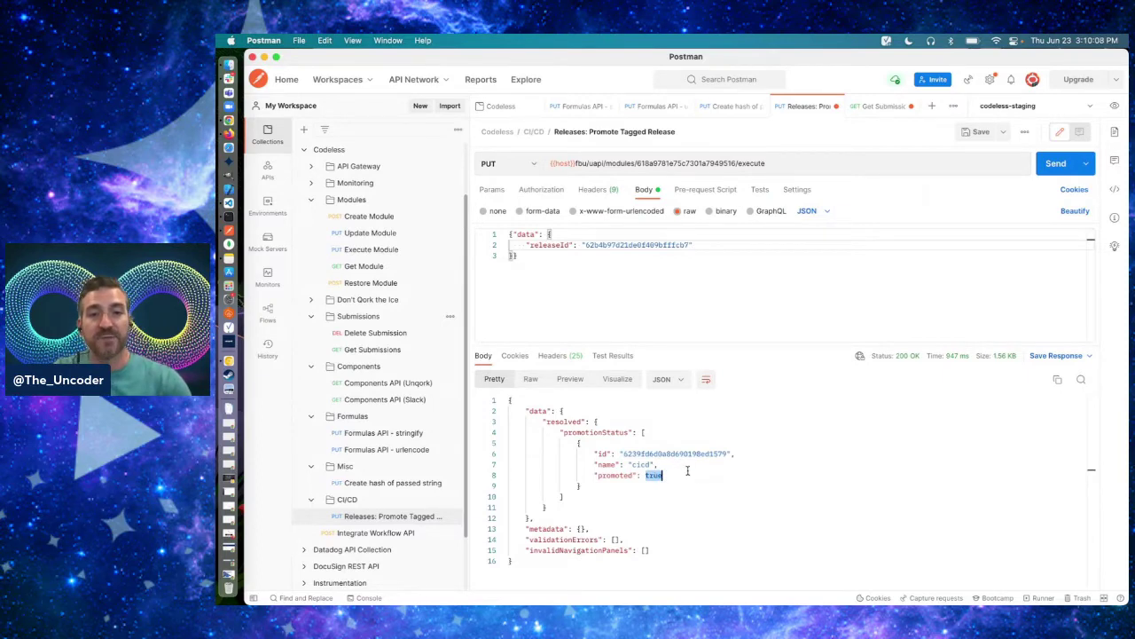
key("super+Tab")
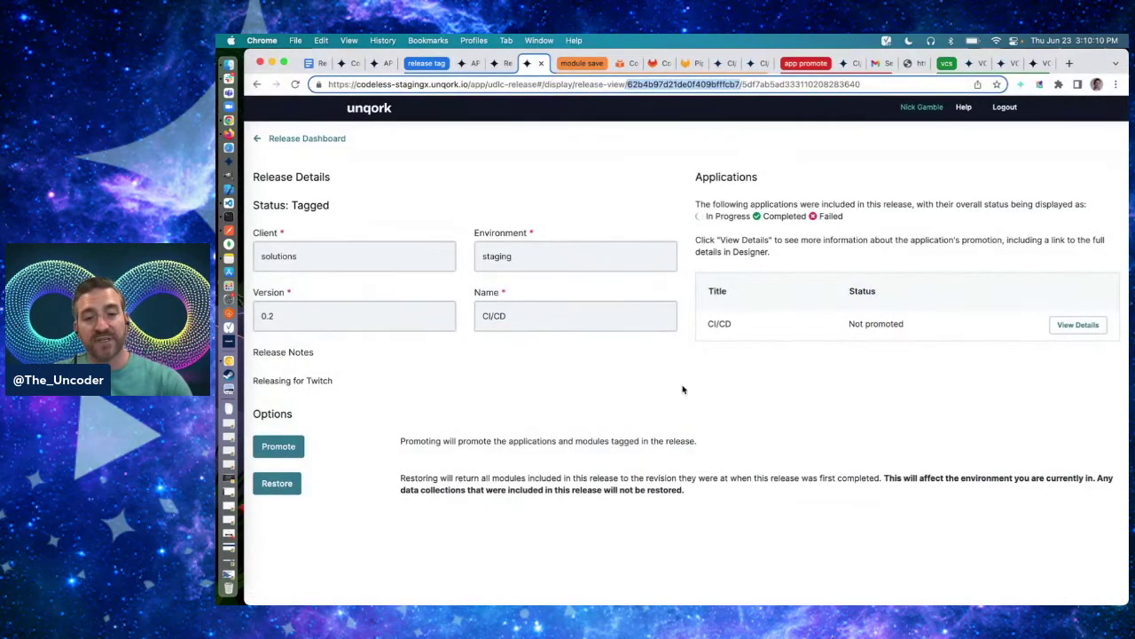
key("Return")
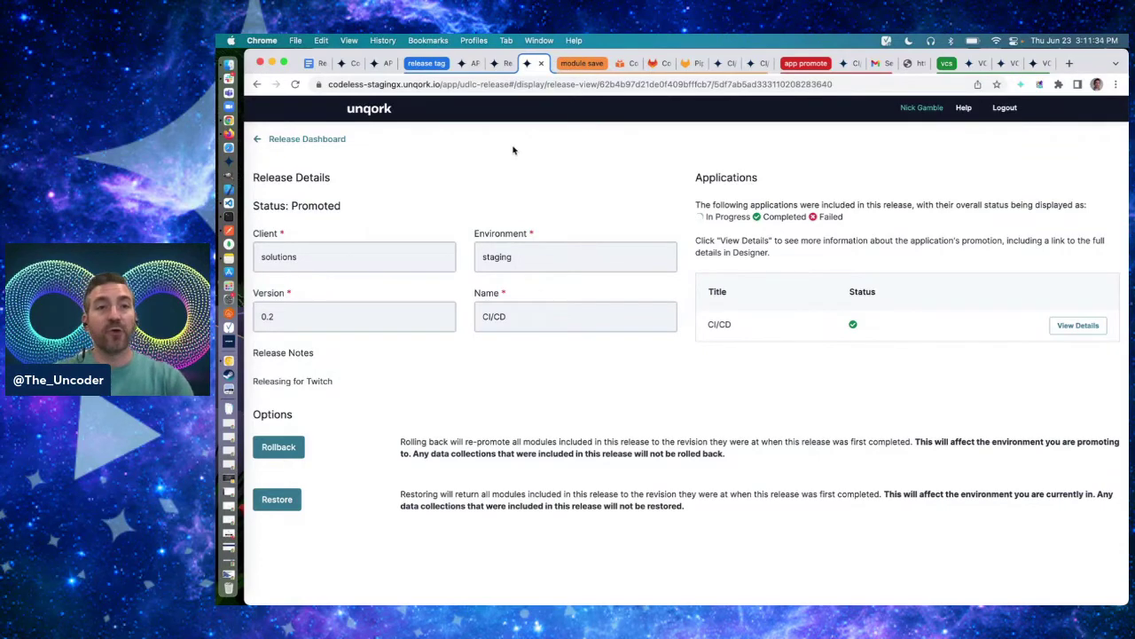
- Open the codeless-staging.unqork.io designer in a new browser tab and go to its Creator Roles administration
key("super+2")
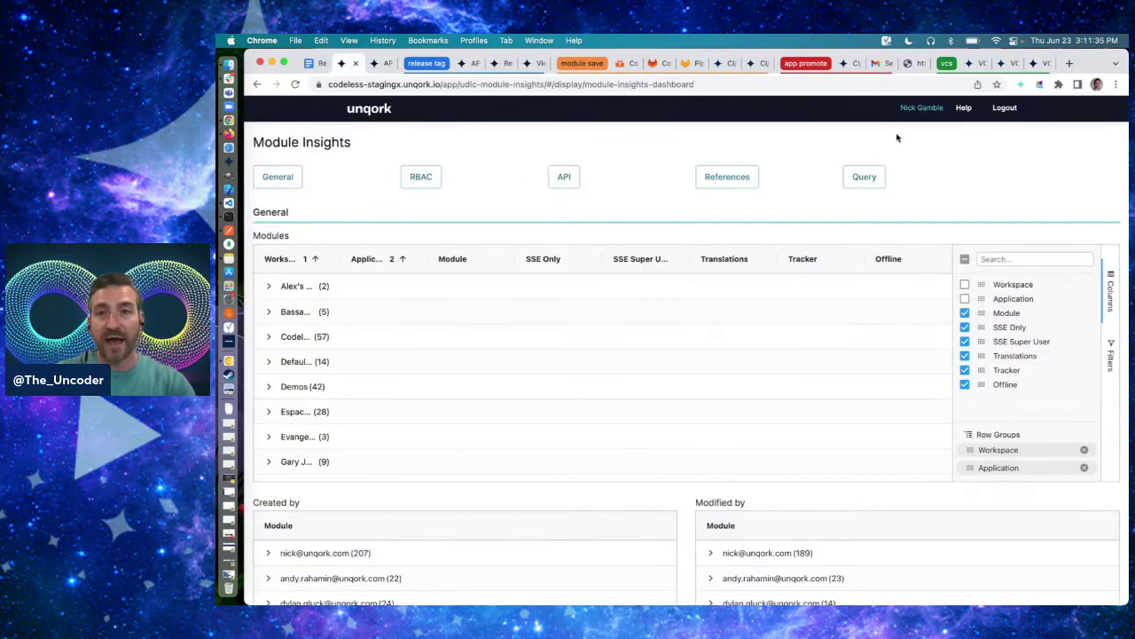
left_click(391, 62)
key("super+t")
type("code")
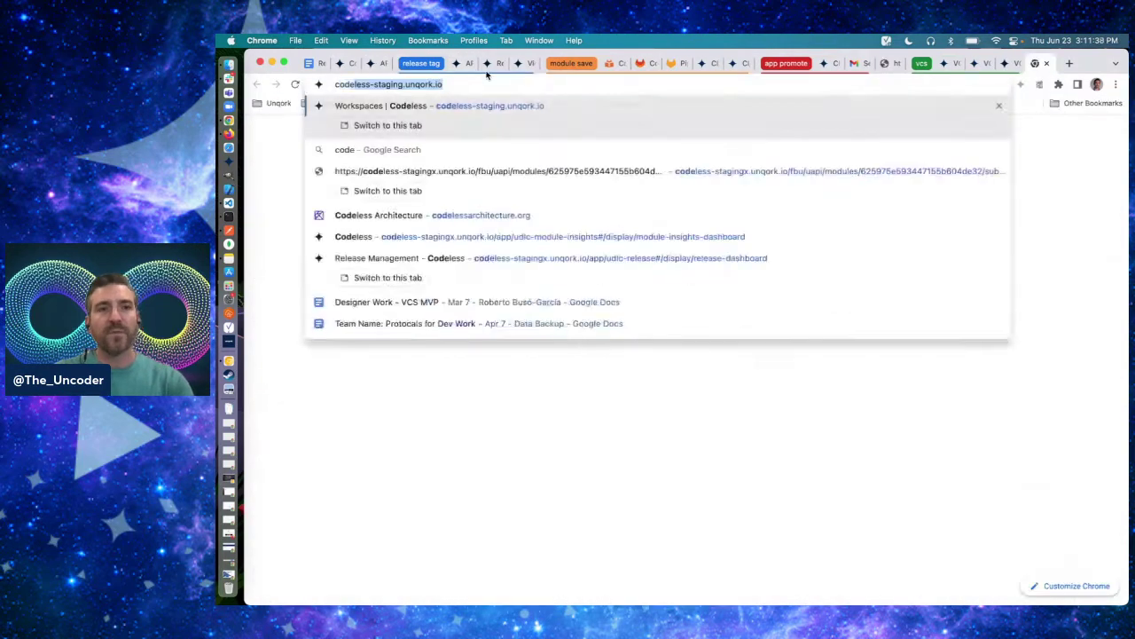
key("Return")
left_click(1088, 107)
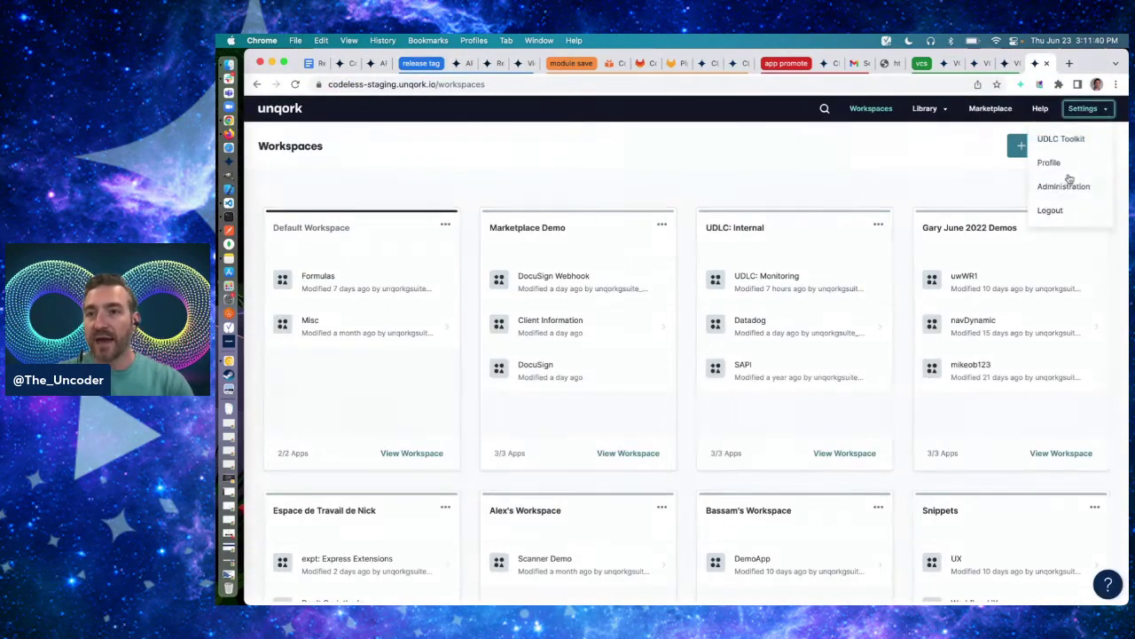
left_click(1069, 185)
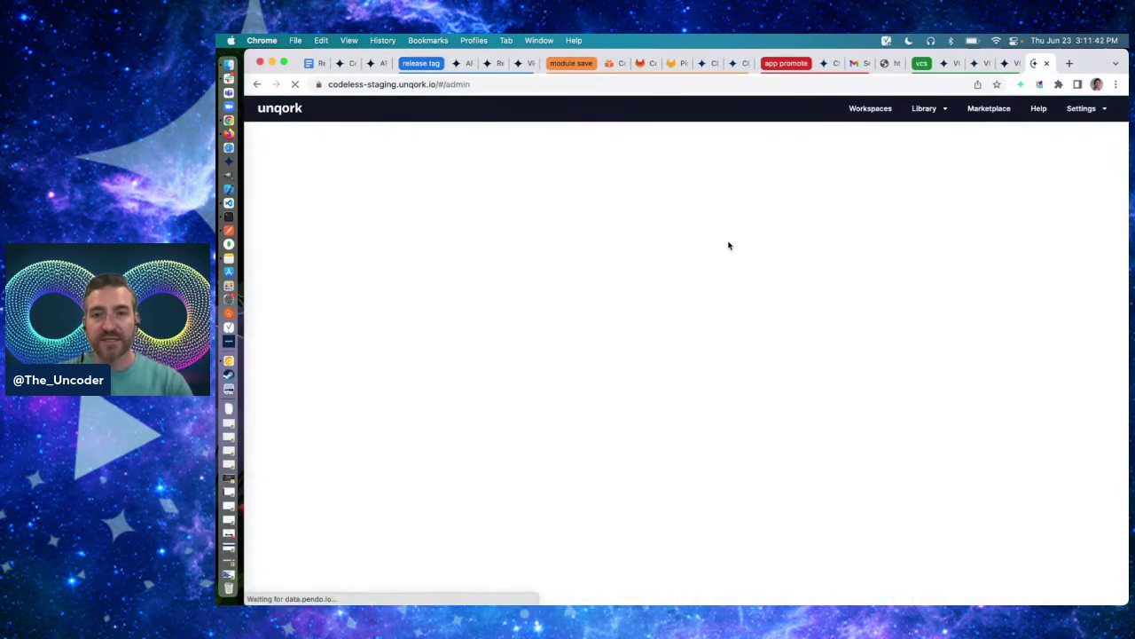
left_click(739, 281)
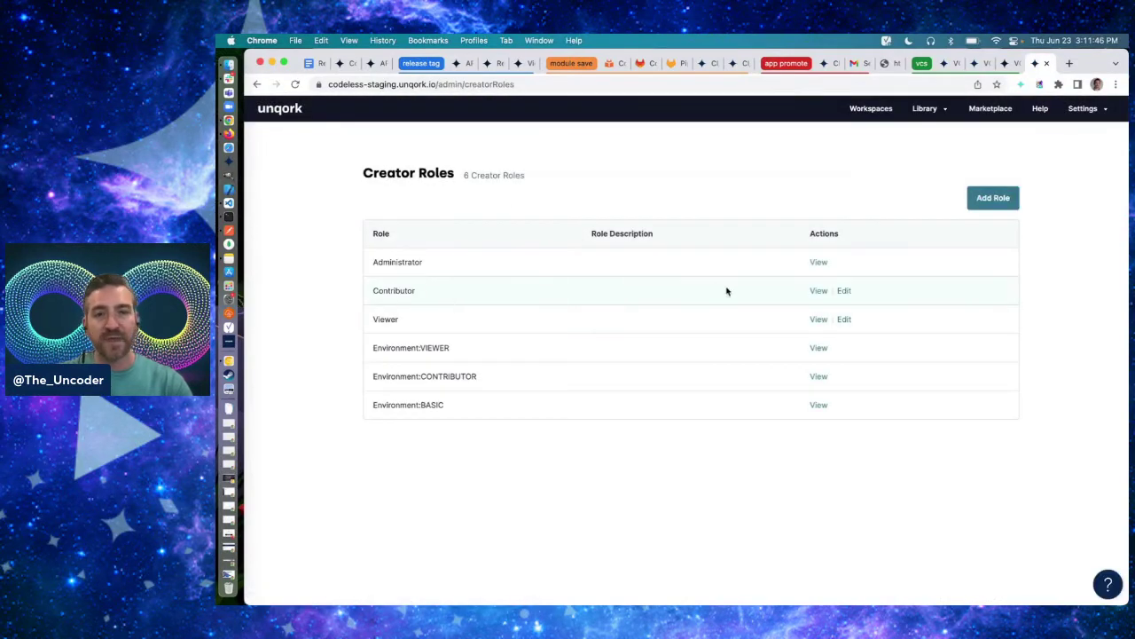
- View the permission tables of the Administrator, Contributor and Viewer creator roles to compare their Promote rights
left_click(819, 263)
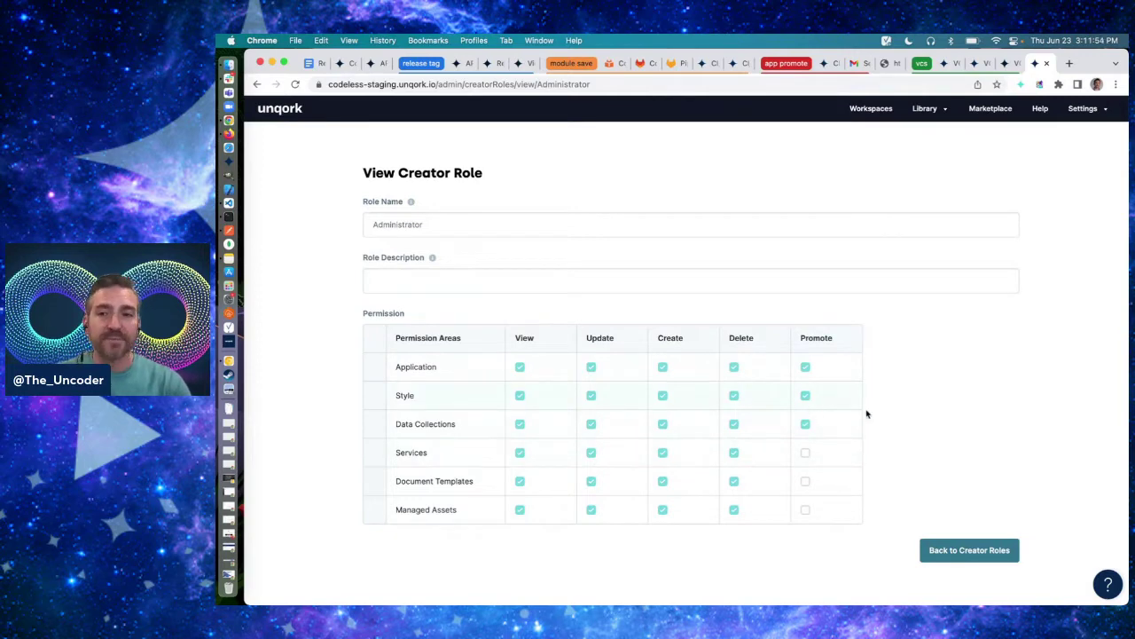
scroll(866, 377, "left", 5)
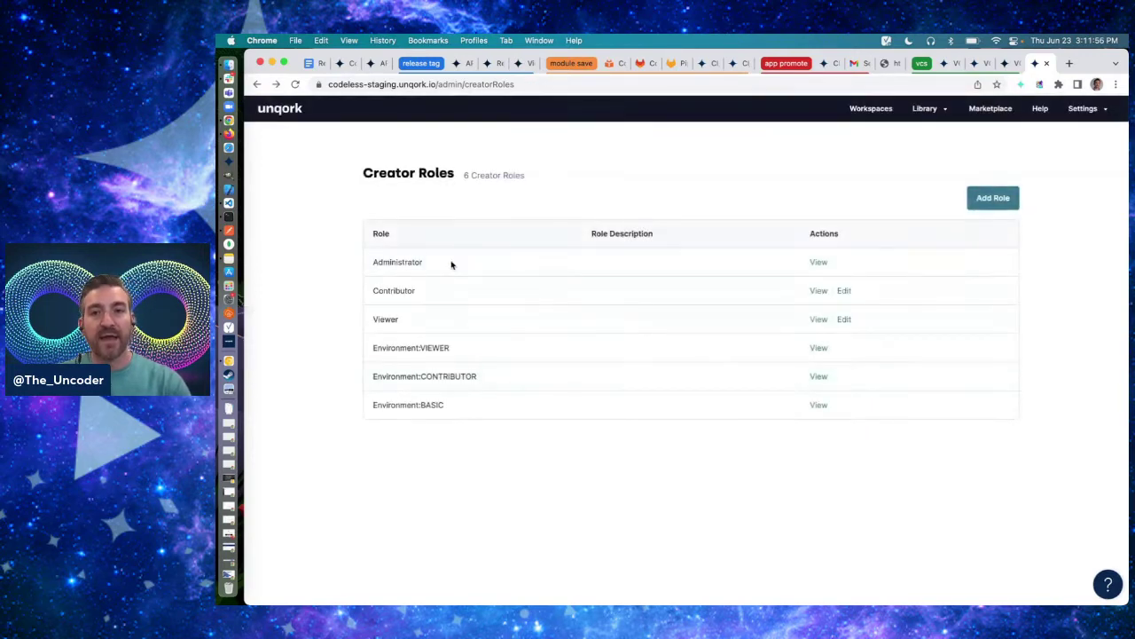
left_click(815, 296)
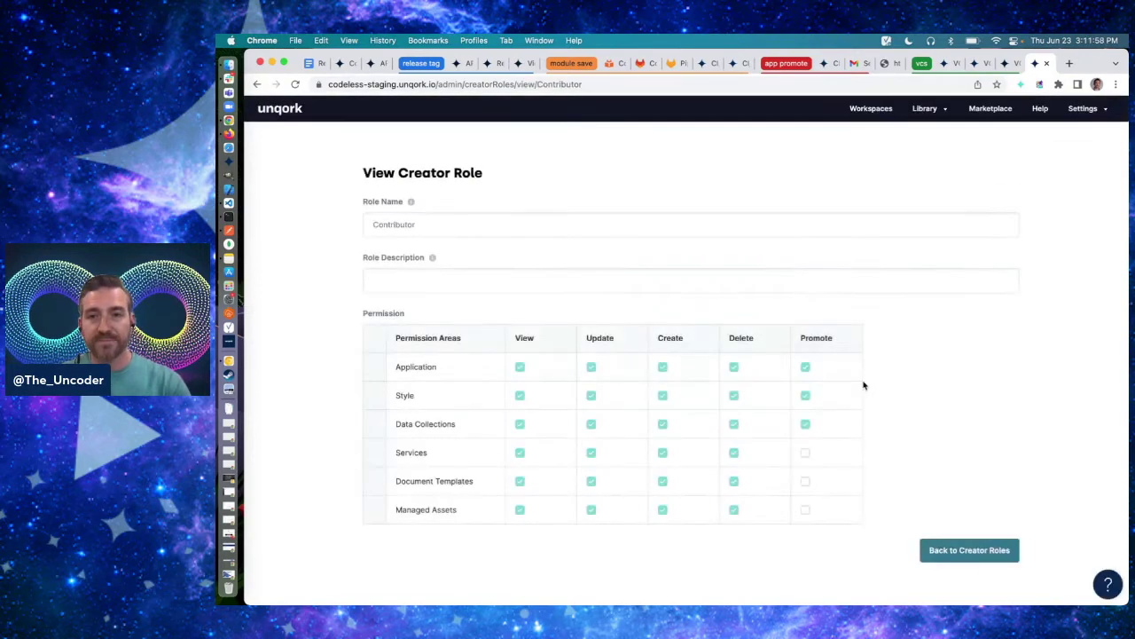
scroll(887, 367, "left", 5)
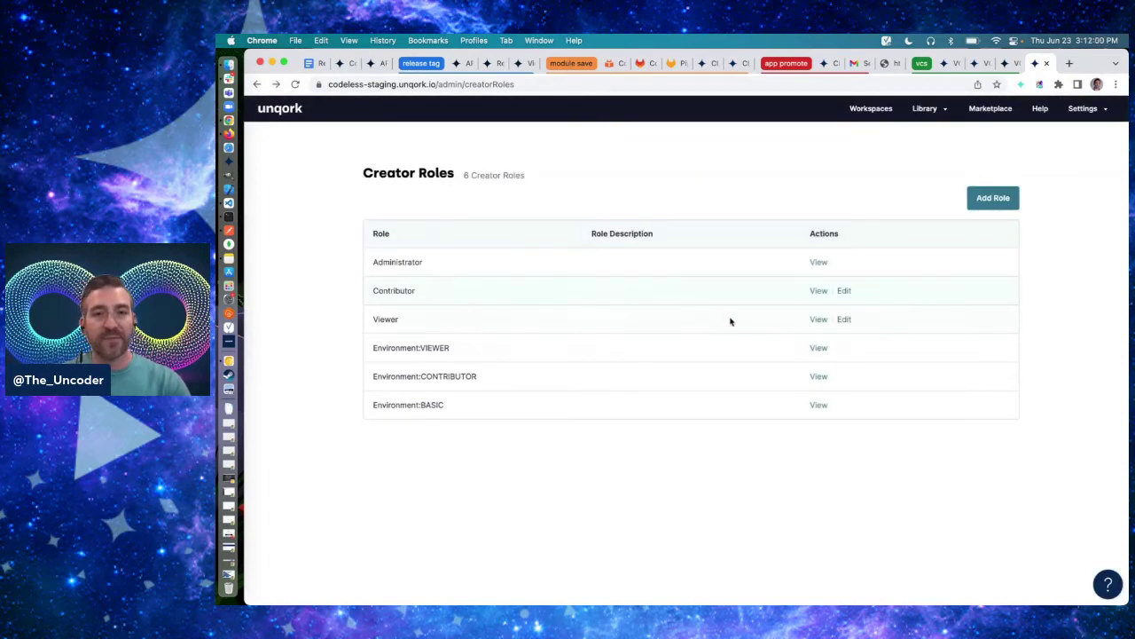
left_click(816, 321)
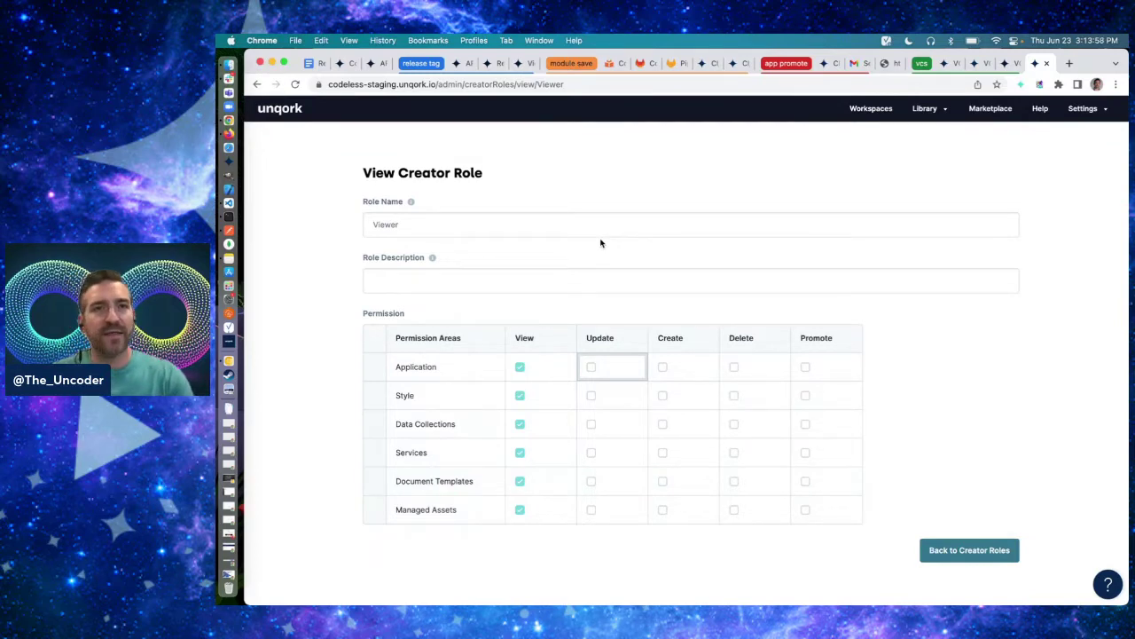
- Revisit the CI/CD release details, collapse the release tag tab group and show the codeless project's pipelines in GitLab
left_click(520, 63)
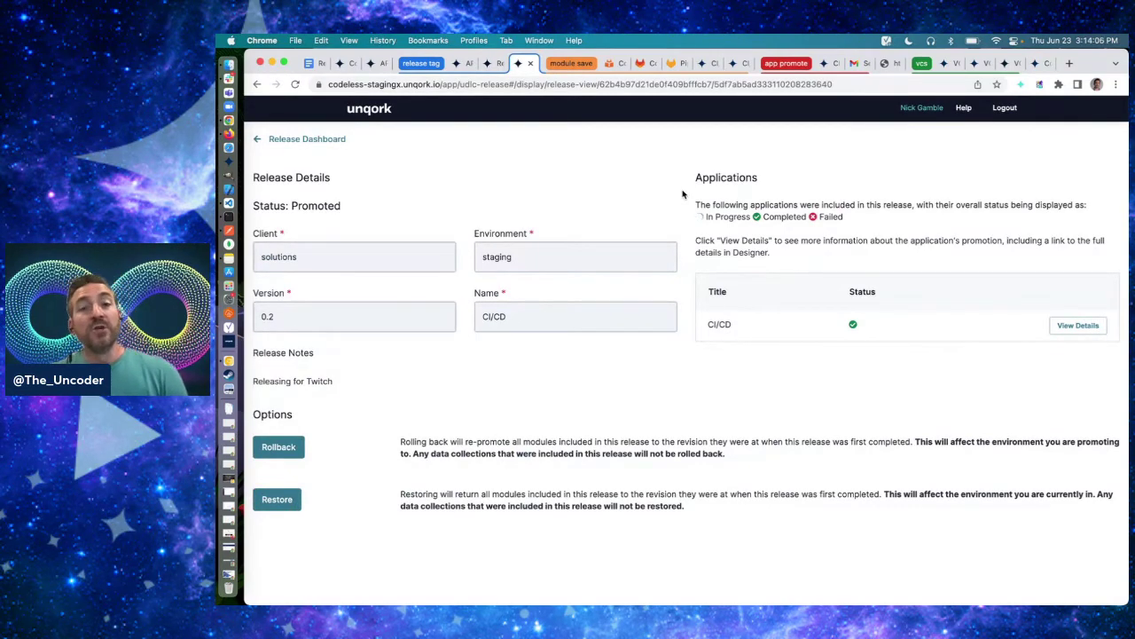
left_click(417, 65)
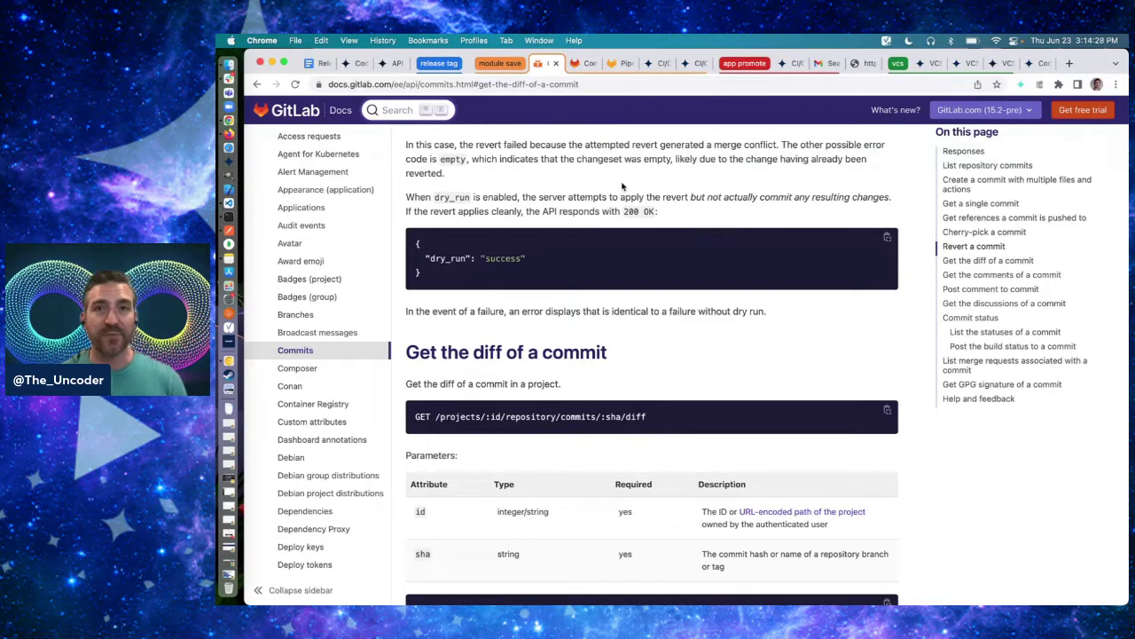
left_click(584, 64)
left_click(618, 69)
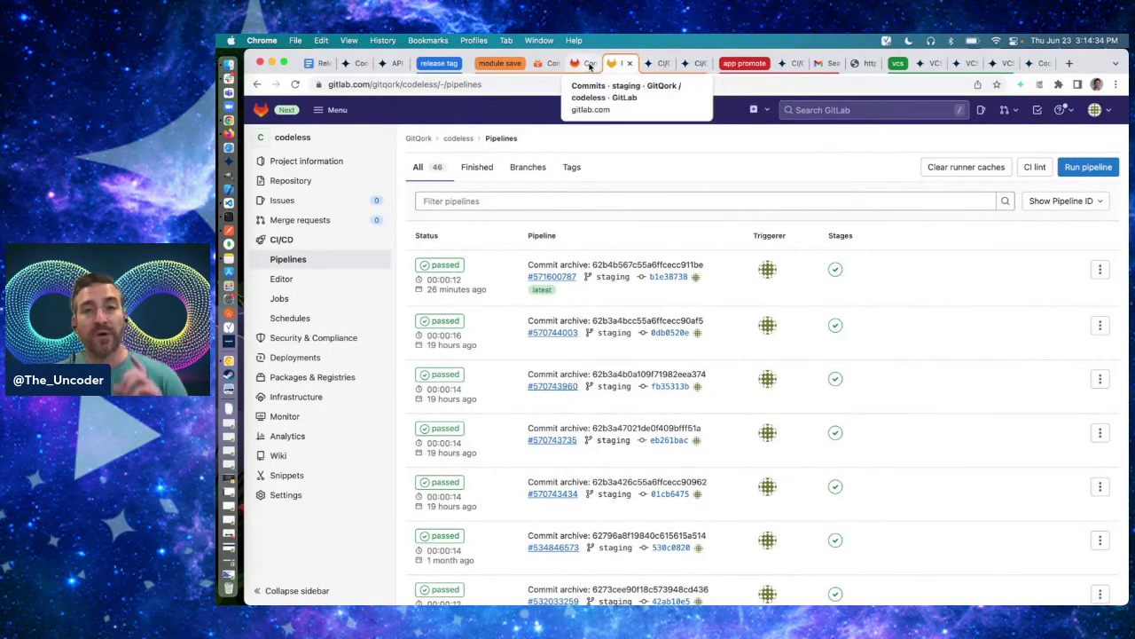
- Look over the CI/CD application's modules in Unqork and open its CI/CD workflow from the workflow list
left_click(657, 64)
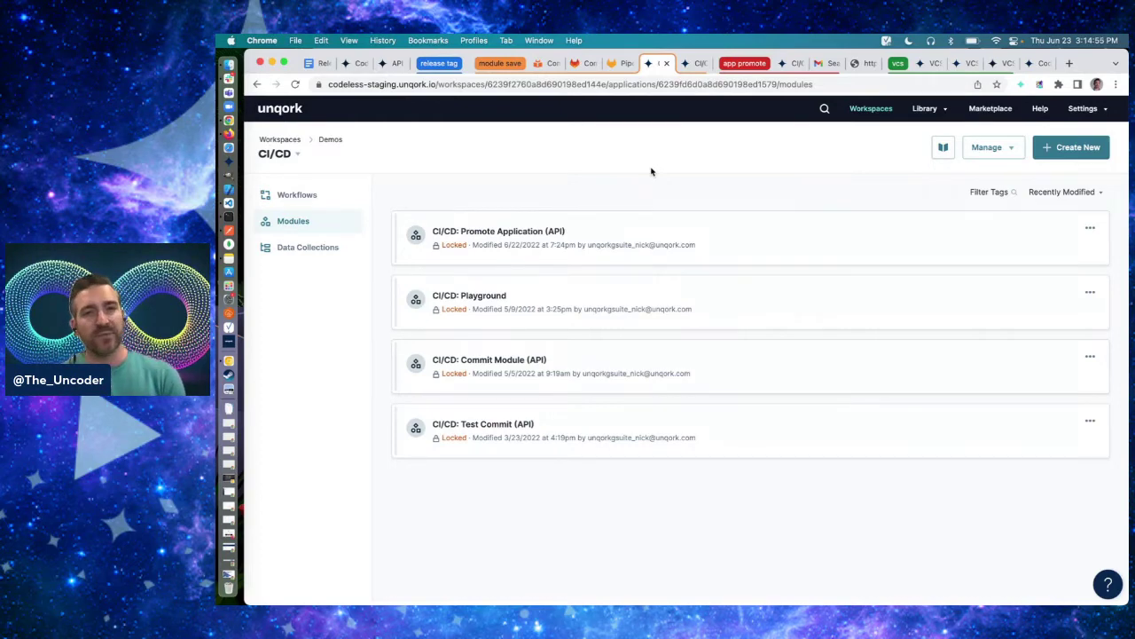
left_click(697, 63)
left_click(658, 63)
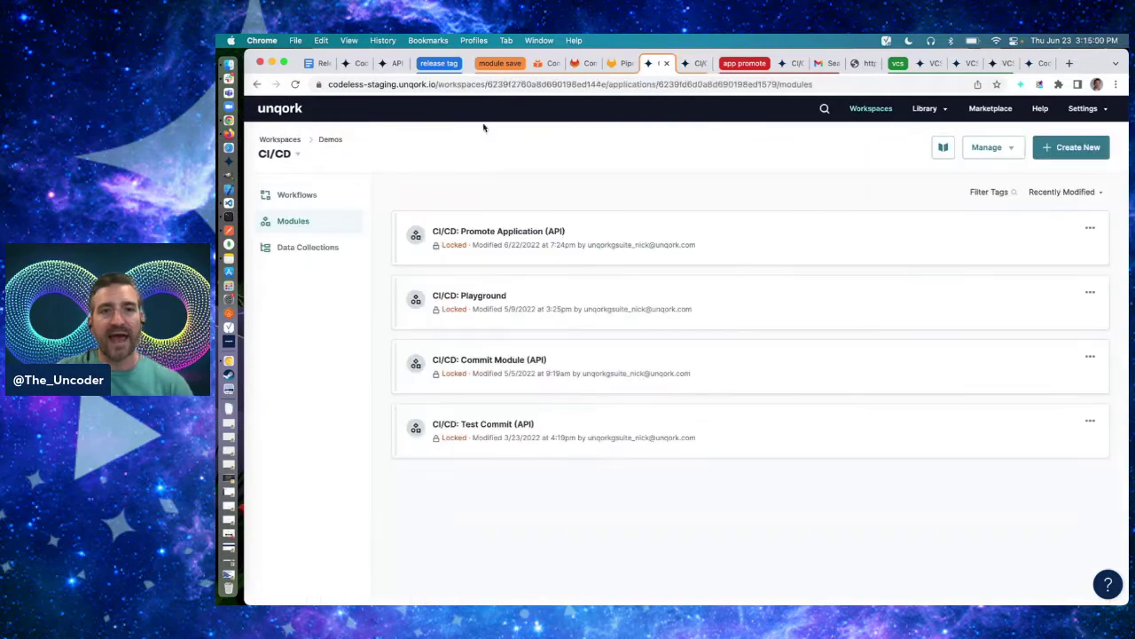
left_click(288, 196)
left_click(593, 232)
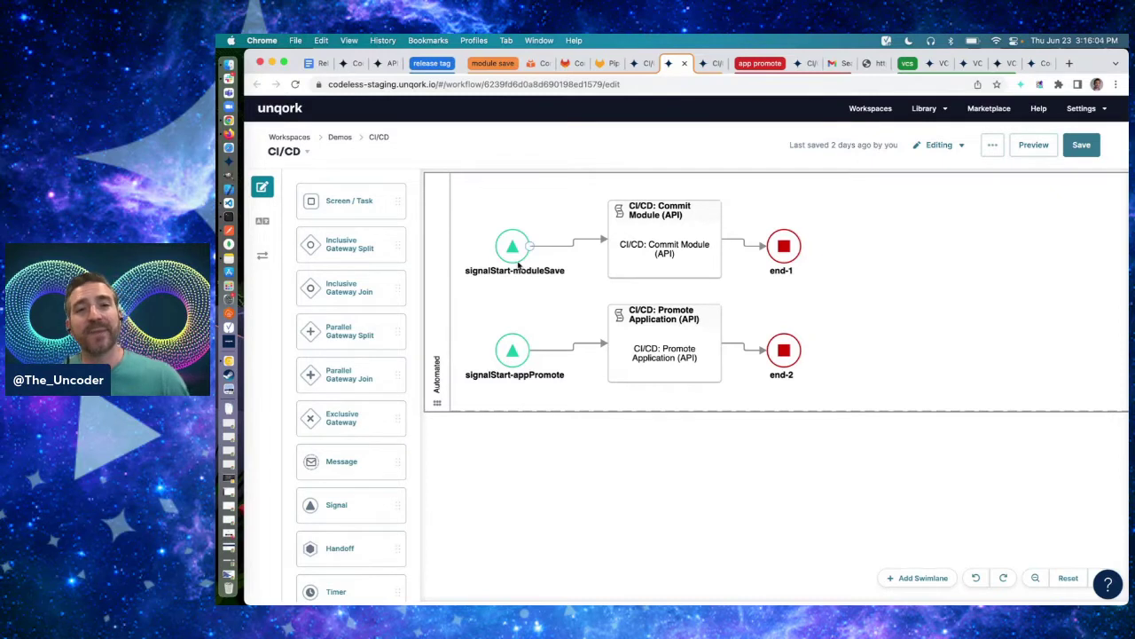
- Open the settings of the signalStart-moduleSave start event and show the available triggering events
left_click(514, 256)
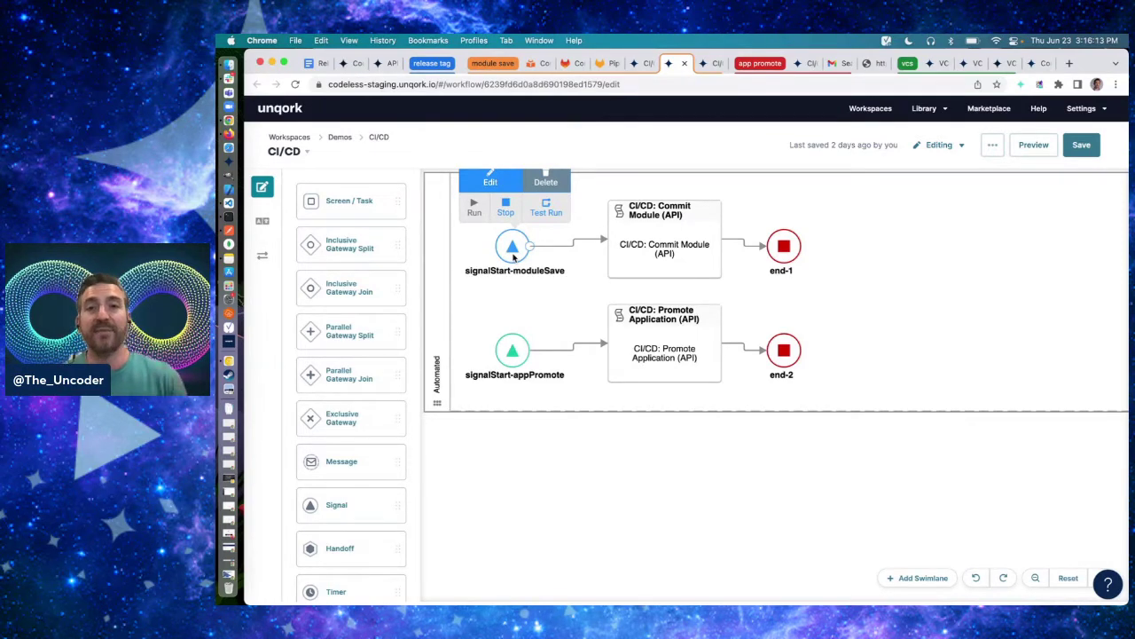
left_click(502, 181)
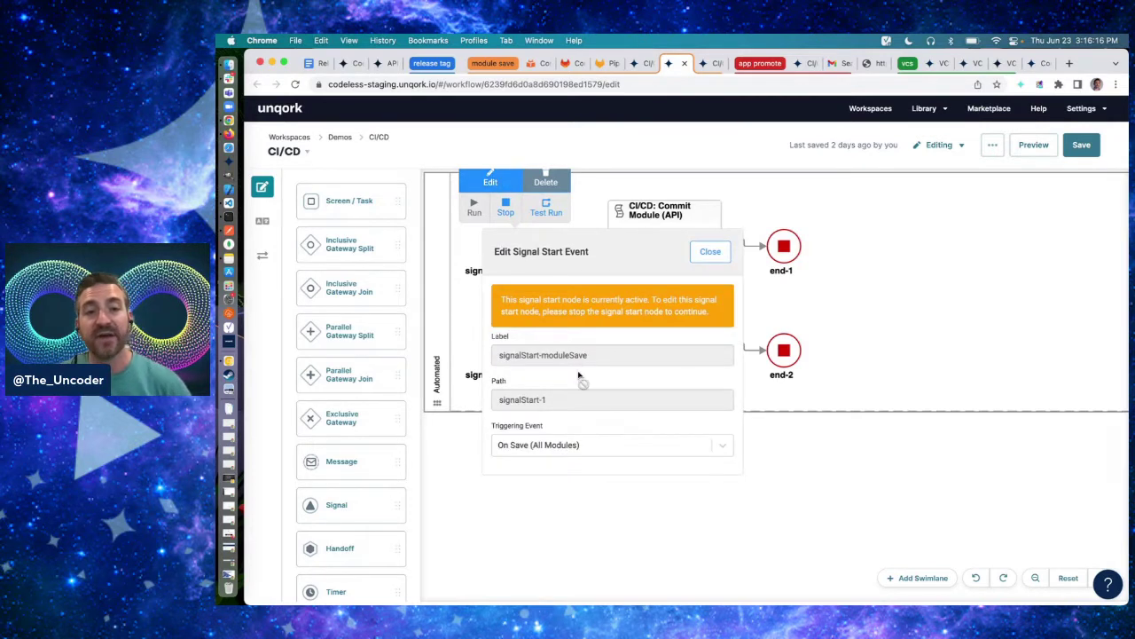
left_click(568, 451)
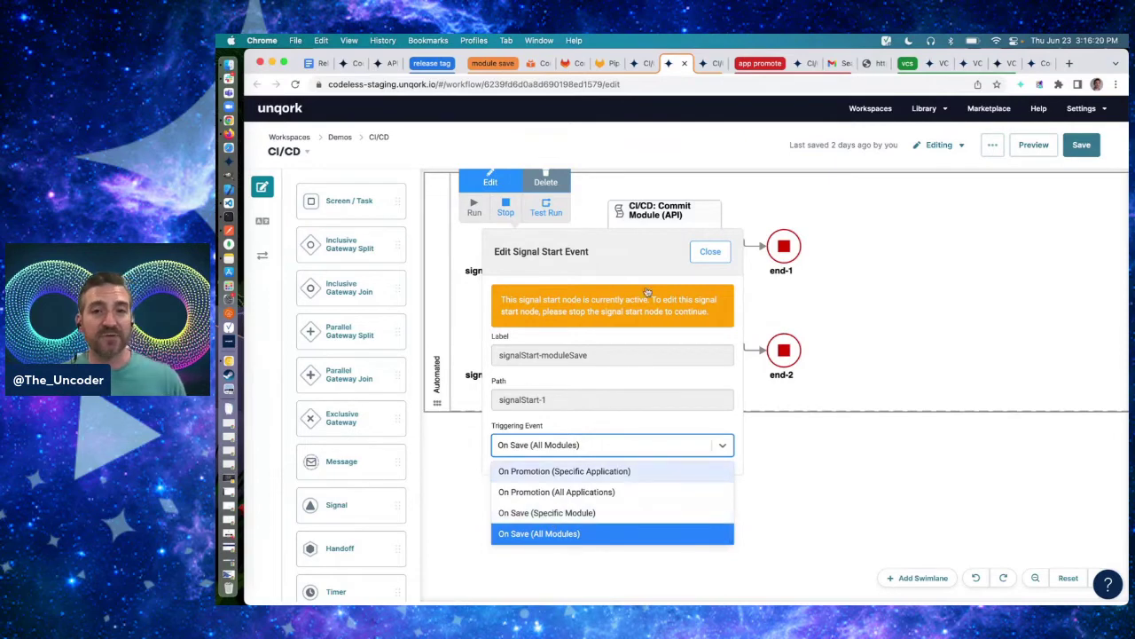
- Close the signalStart-moduleSave settings without changes and select the CI/CD: Commit Module (API) task in the workflow
left_click(651, 259)
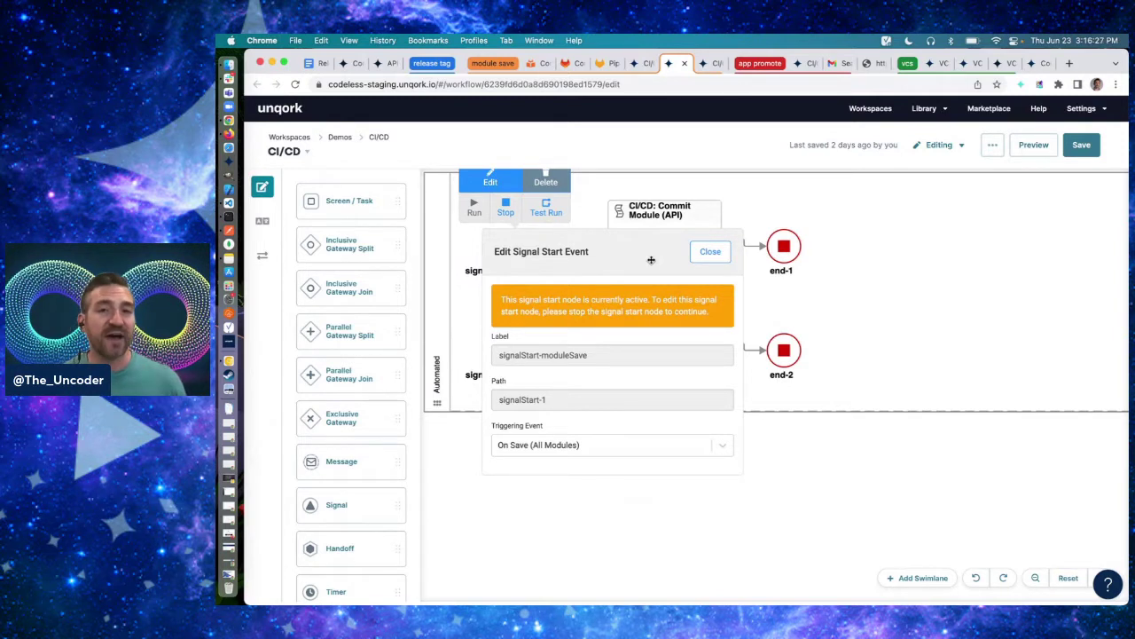
left_click(710, 251)
left_click(677, 251)
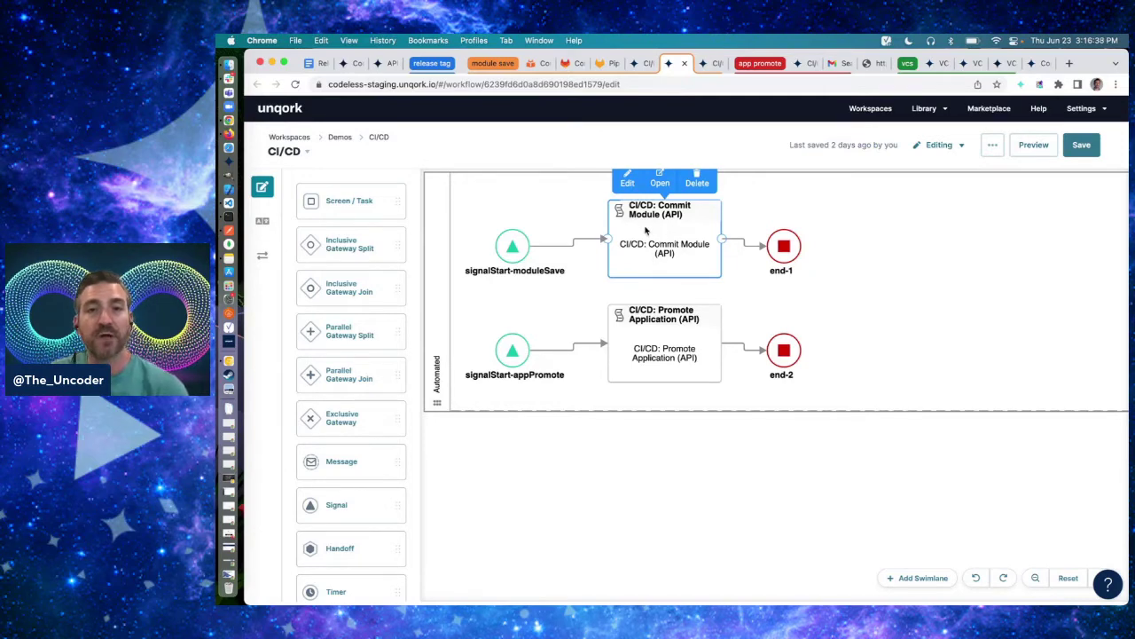
- Compare the workflow with its CI/CD: Commit Module (API) module and expand that module's Get module panel
left_click(703, 63)
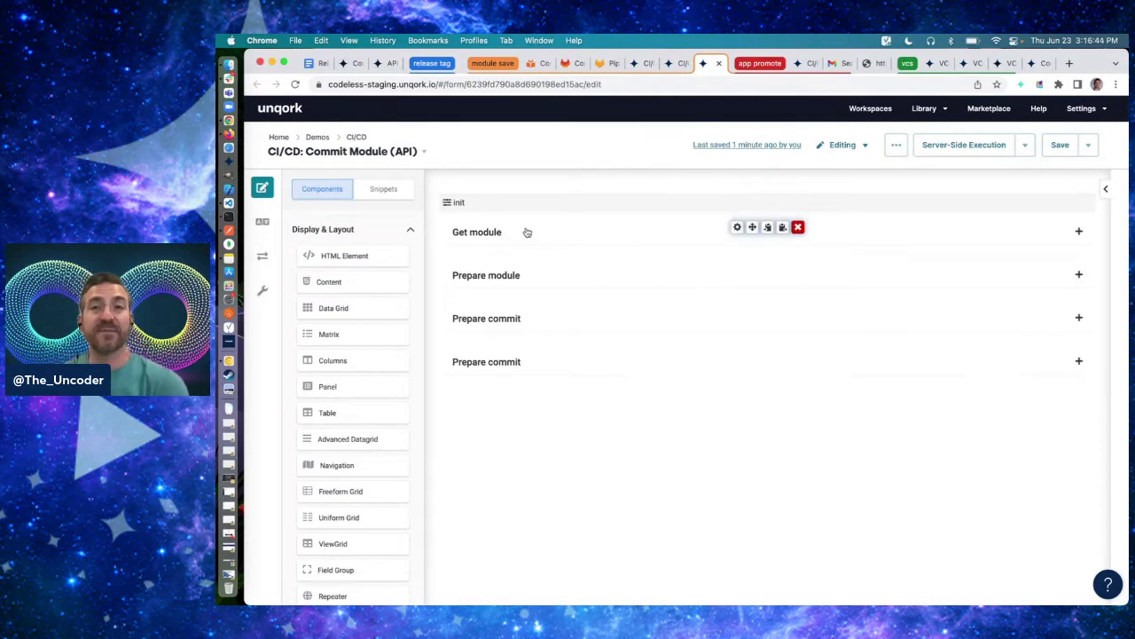
left_click(668, 63)
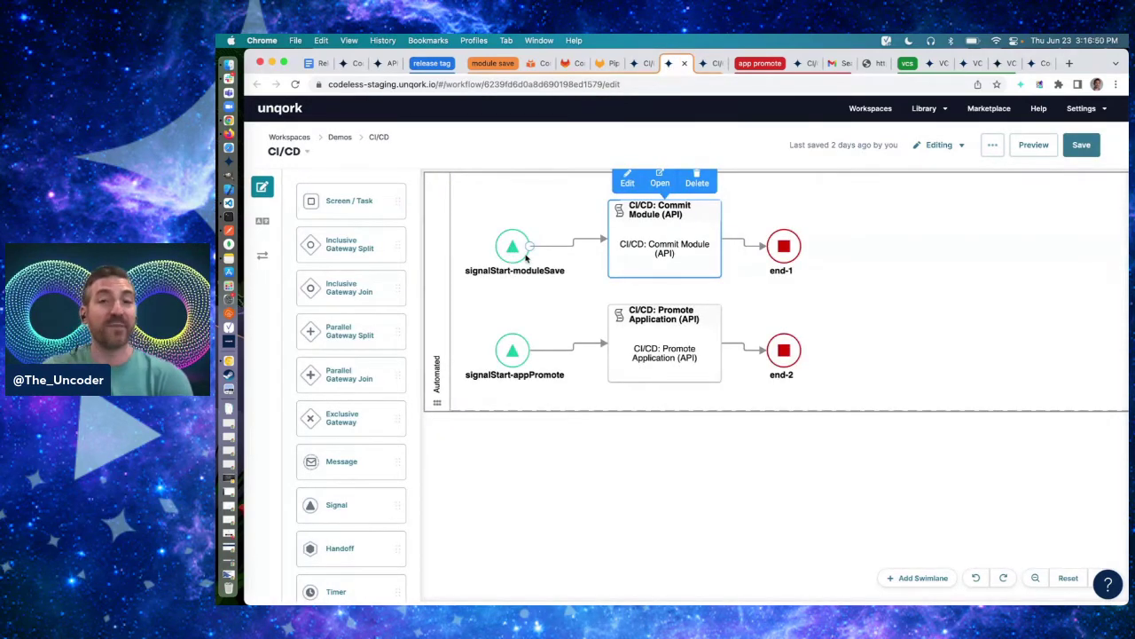
left_click(703, 64)
left_click(521, 241)
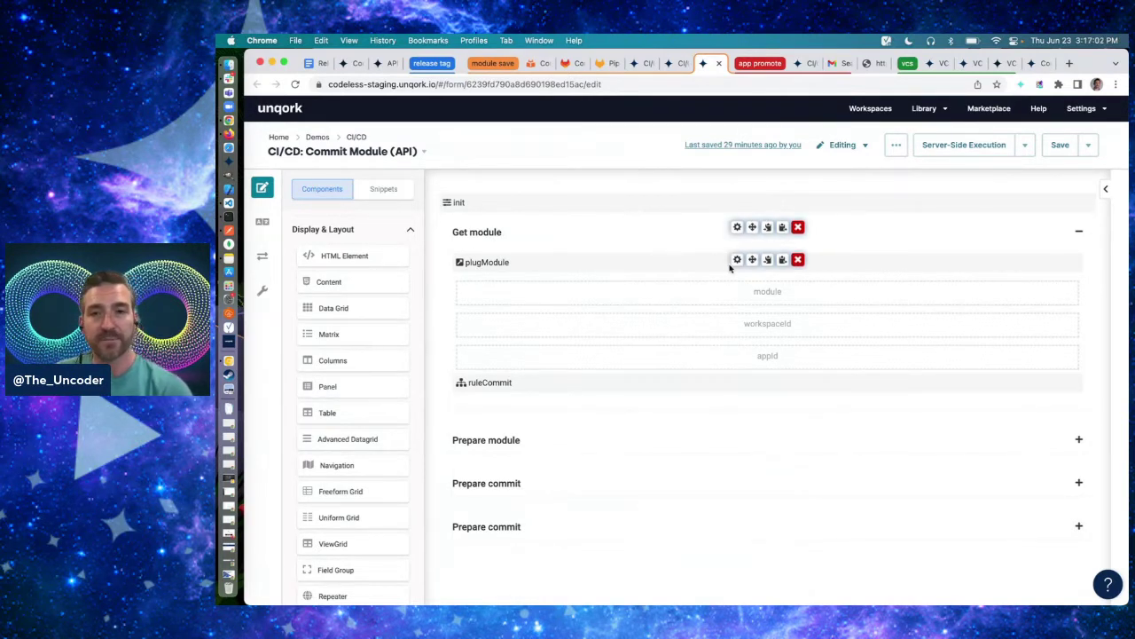
- Open the plugModule plug-in's settings and review its internal service, executed module, request type and input mappings
left_click(736, 261)
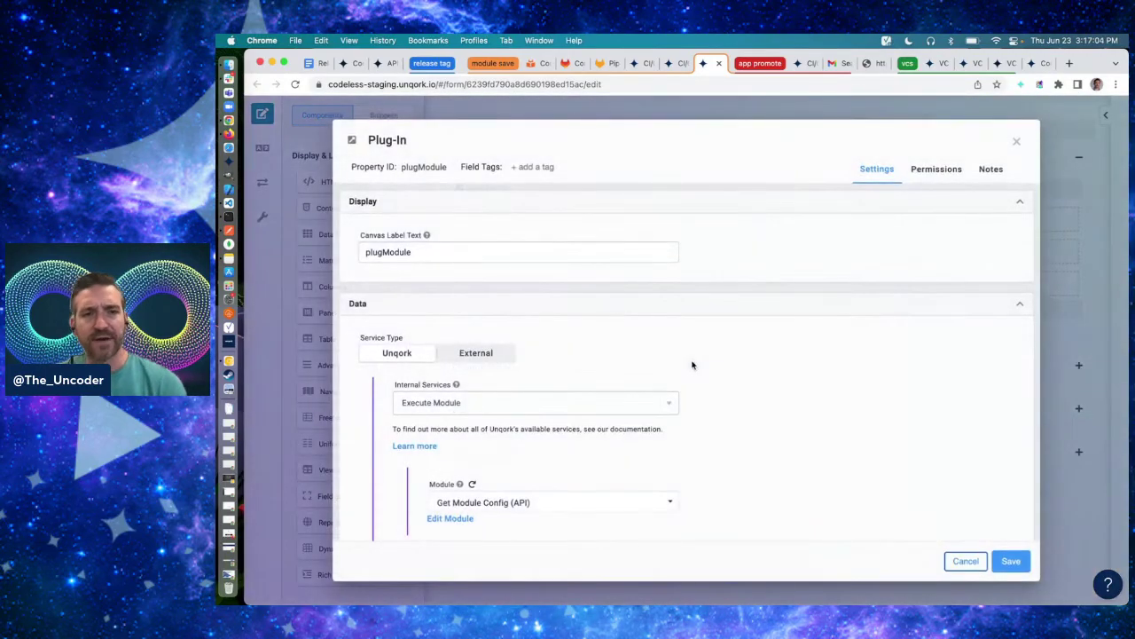
left_click(1017, 144)
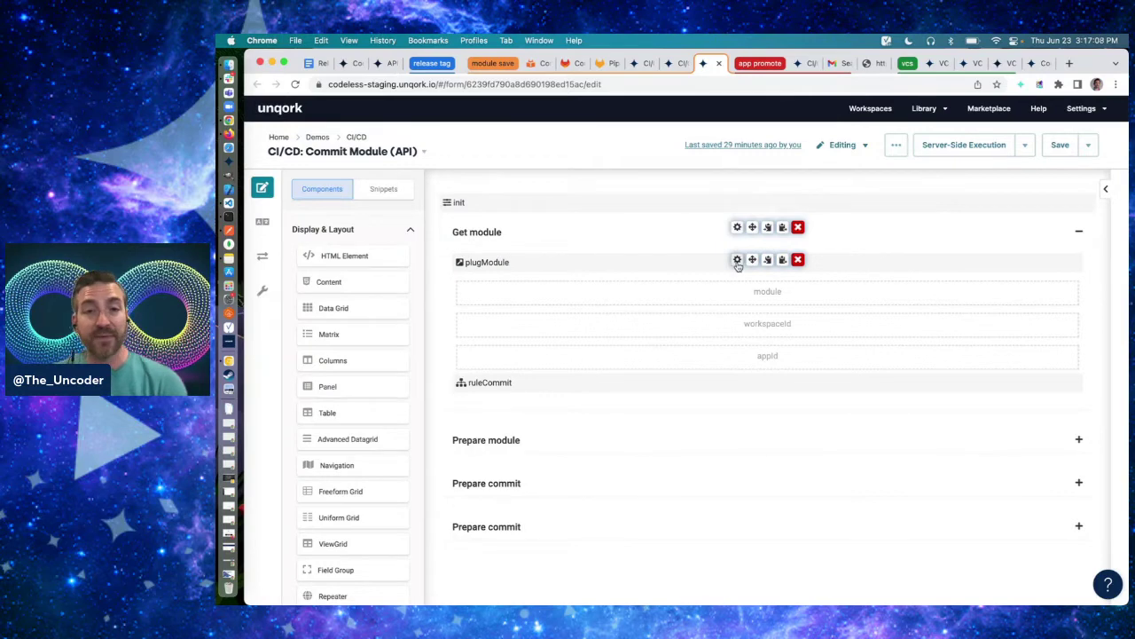
left_click(736, 260)
scroll(716, 395, "down", 3)
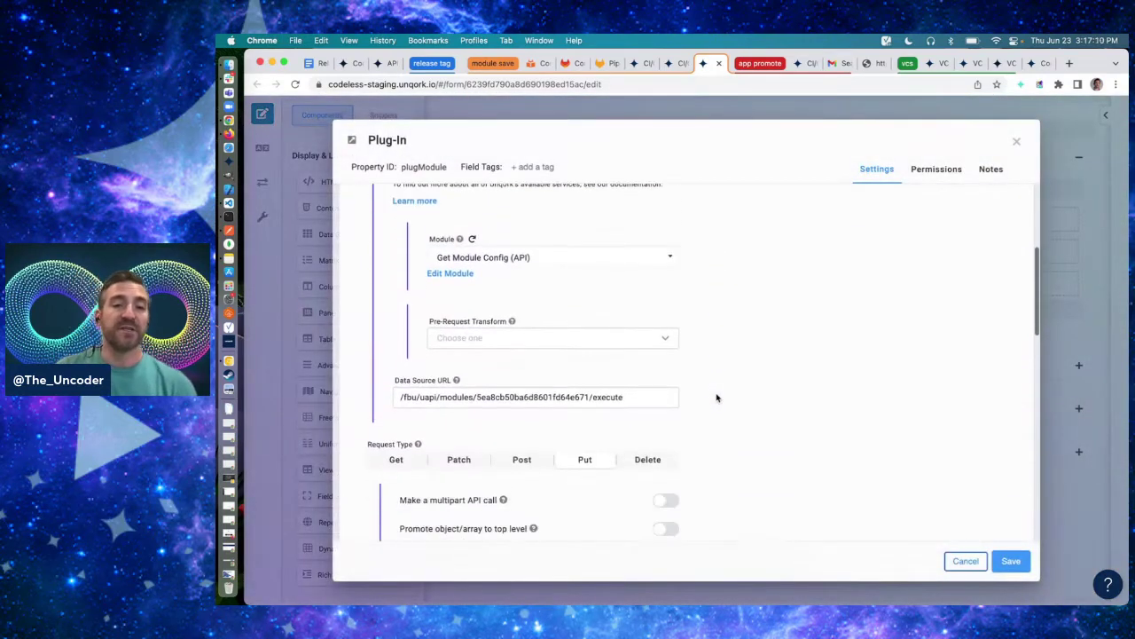
scroll(760, 379, "down", 3)
- Highlight getEventData in plugModule's moduleId input mapping, review the executed module again and close the plug-in's settings unchanged
left_click(426, 427)
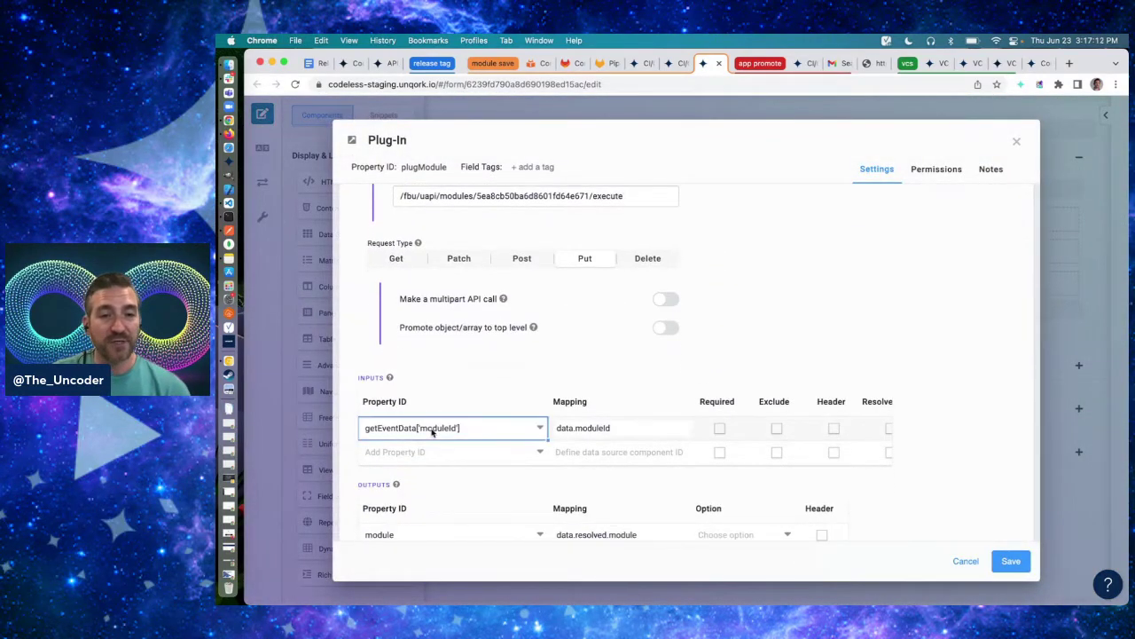
double_click(380, 427)
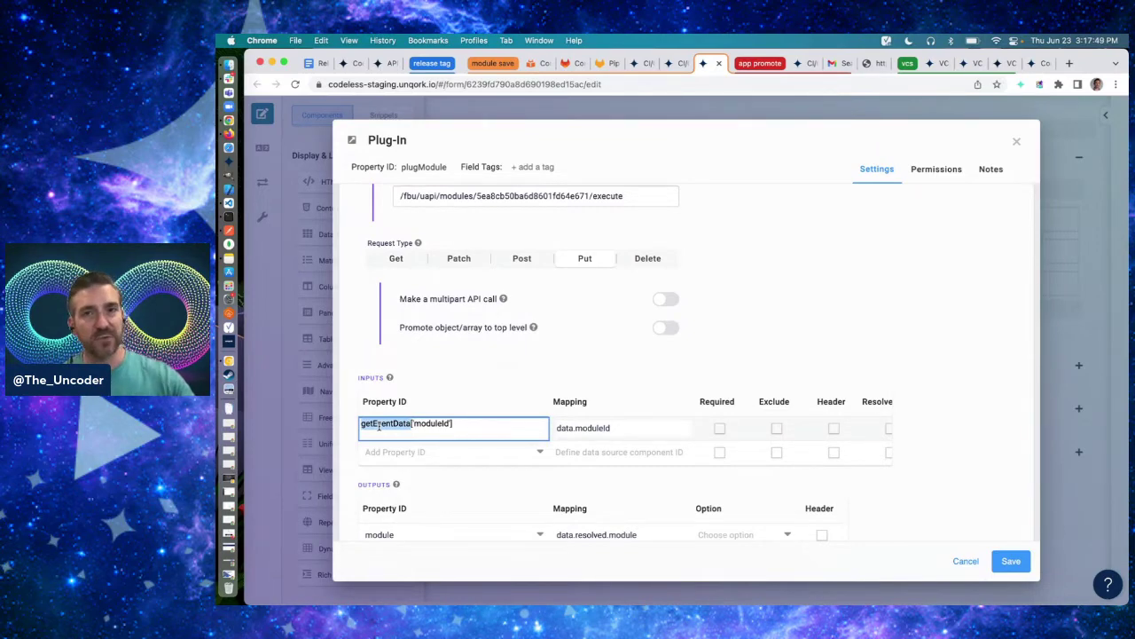
left_click(859, 333)
scroll(859, 334, "up", 1)
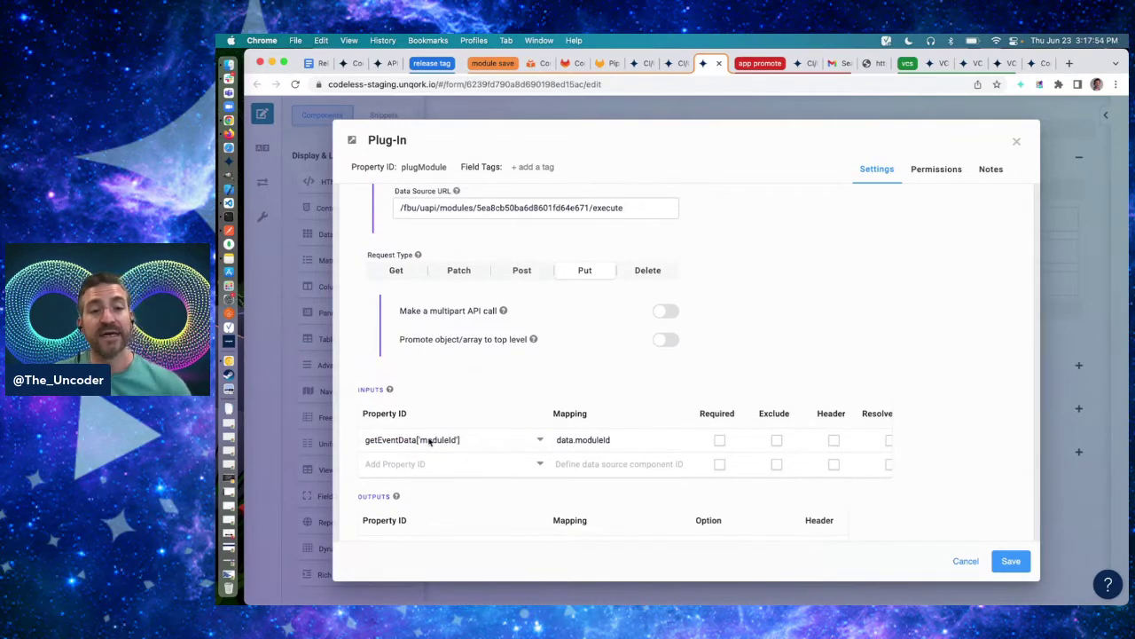
scroll(429, 441, "up", 5)
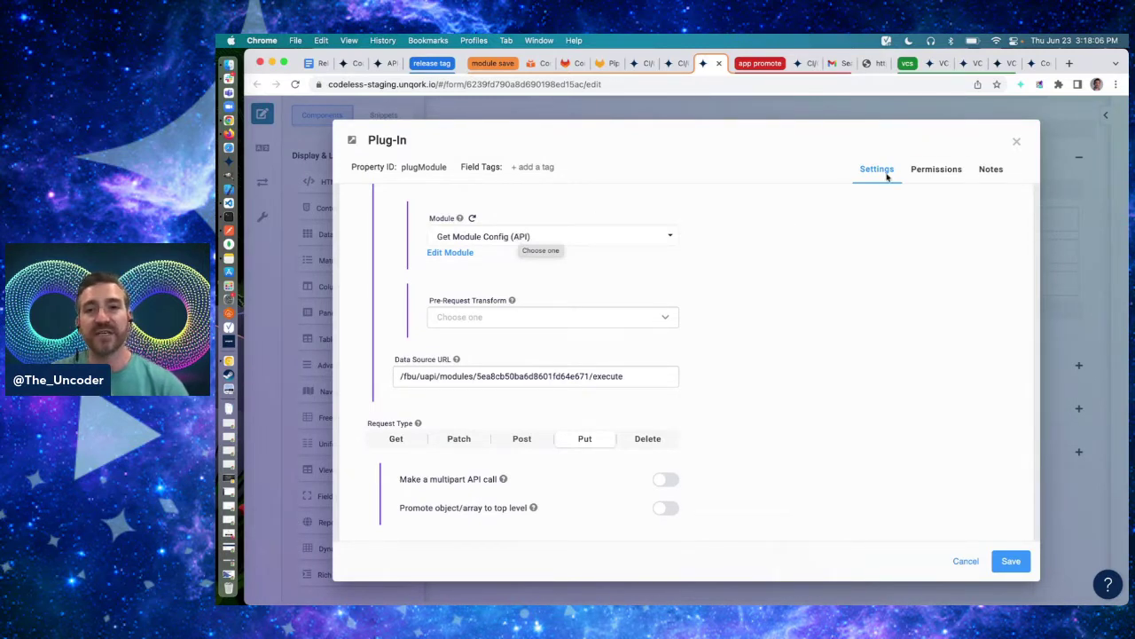
left_click(1016, 141)
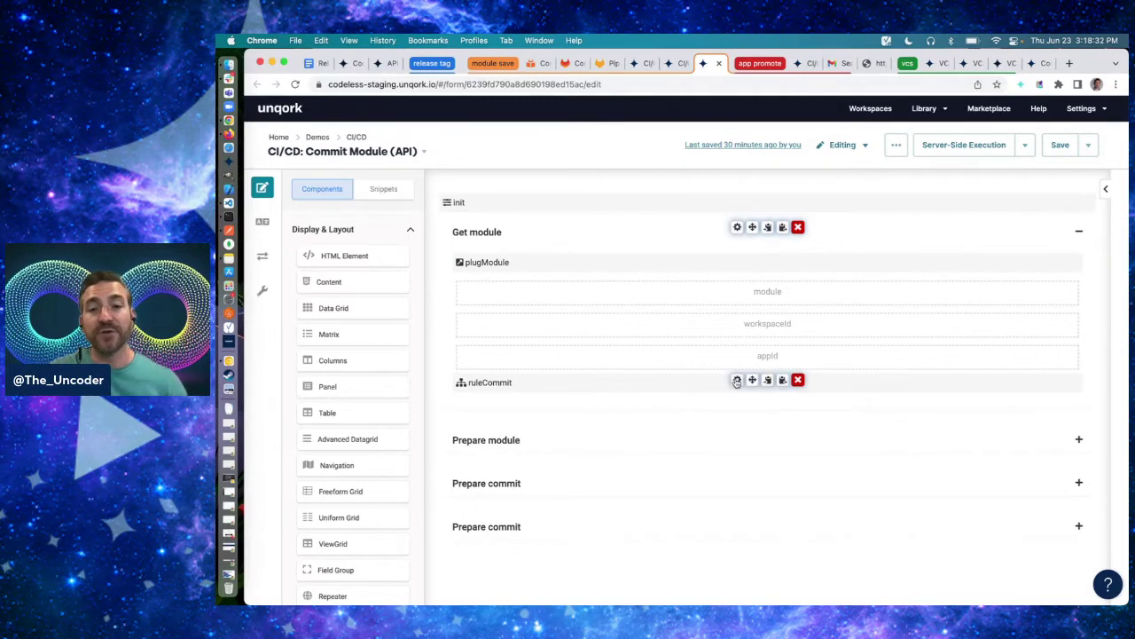
- Inspect the ruleCommit decision's inputs, outputs and the appId value in its micro decisions, then cancel its settings
left_click(737, 381)
scroll(783, 423, "down", 2)
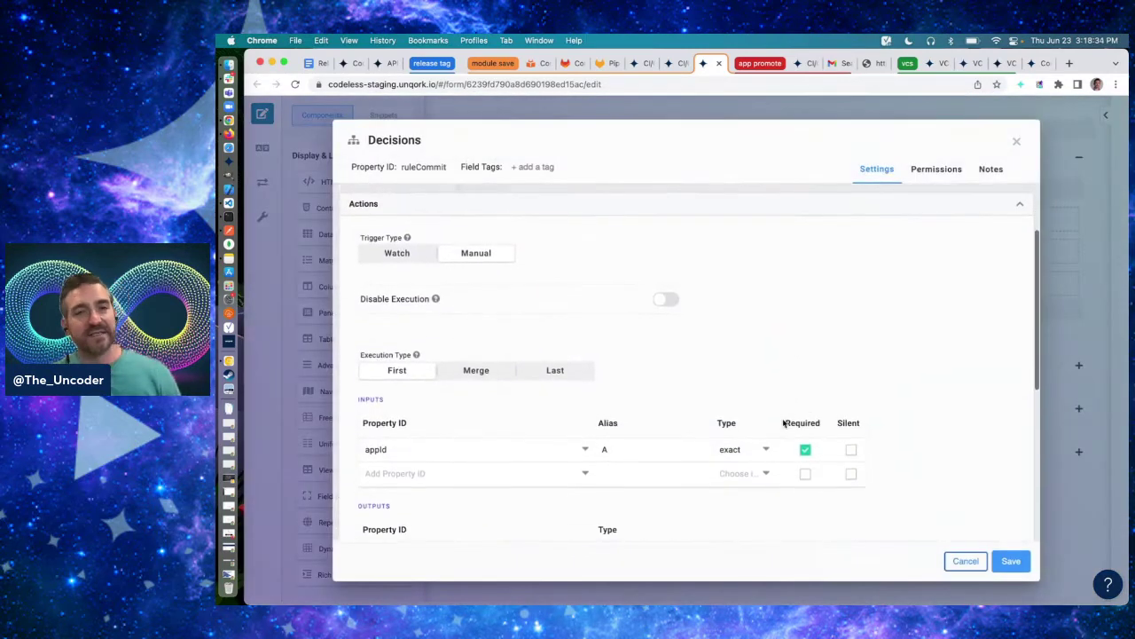
scroll(883, 346, "down", 6)
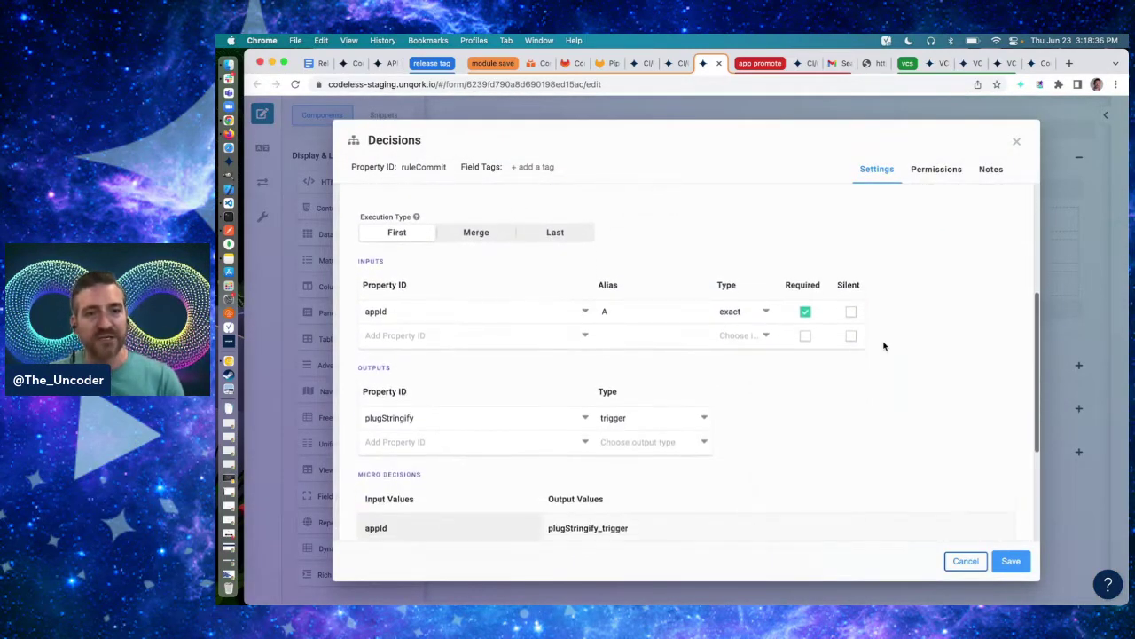
left_click(445, 394)
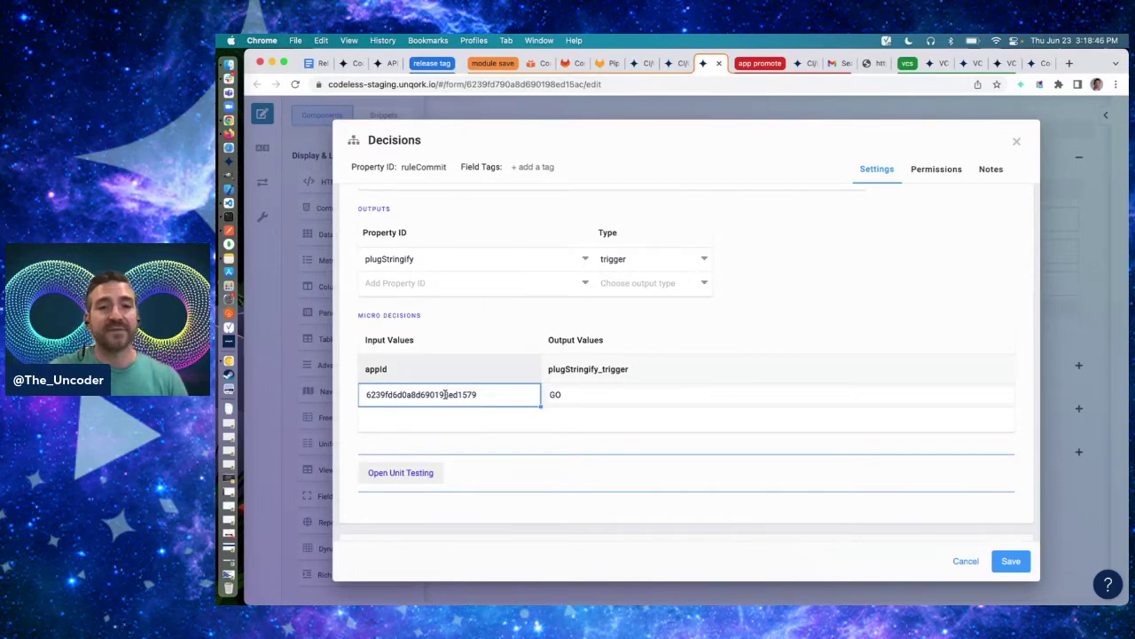
left_click(971, 562)
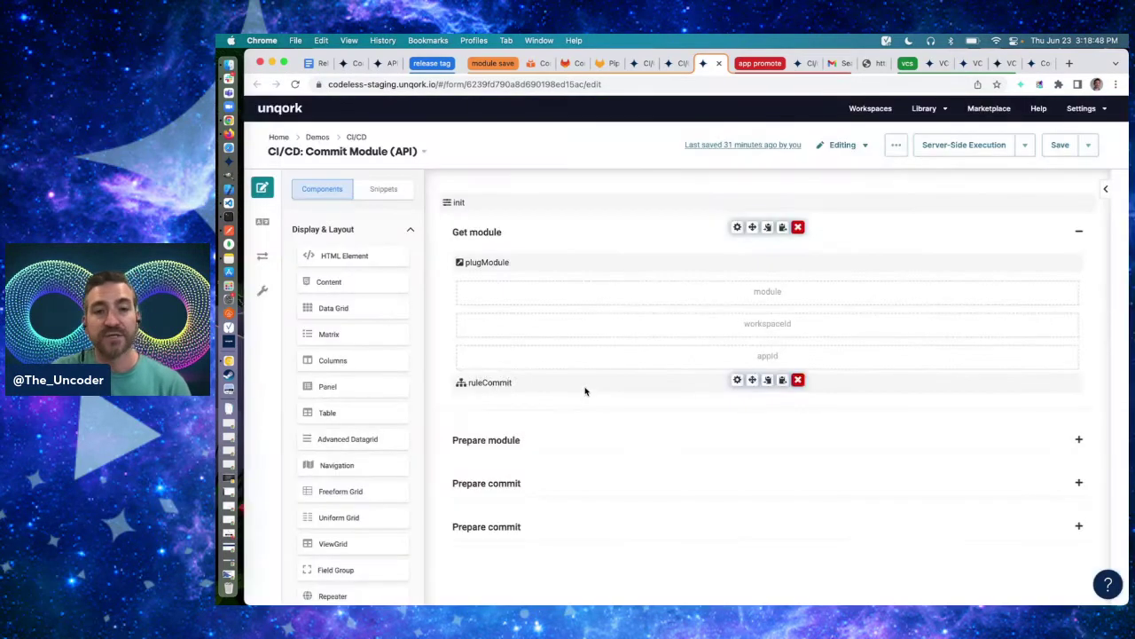
- Expand the Prepare module panel and review the plugStringify plug-in's transform service and input mappings, closing its settings unchanged
left_click(506, 436)
scroll(508, 437, "down", 4)
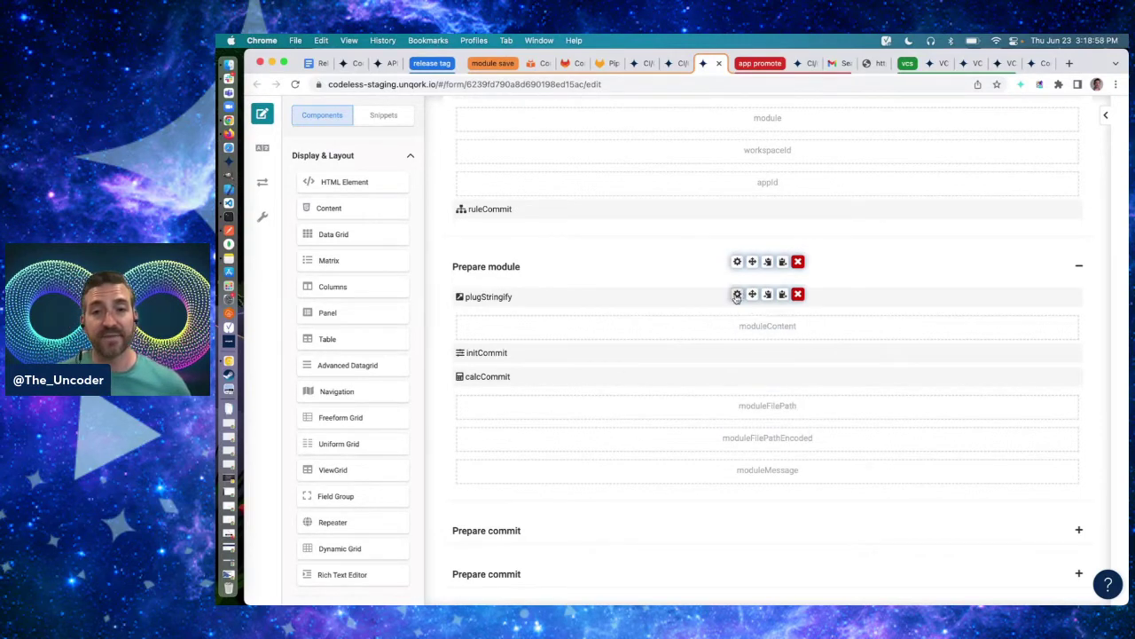
left_click(736, 295)
scroll(816, 395, "down", 5)
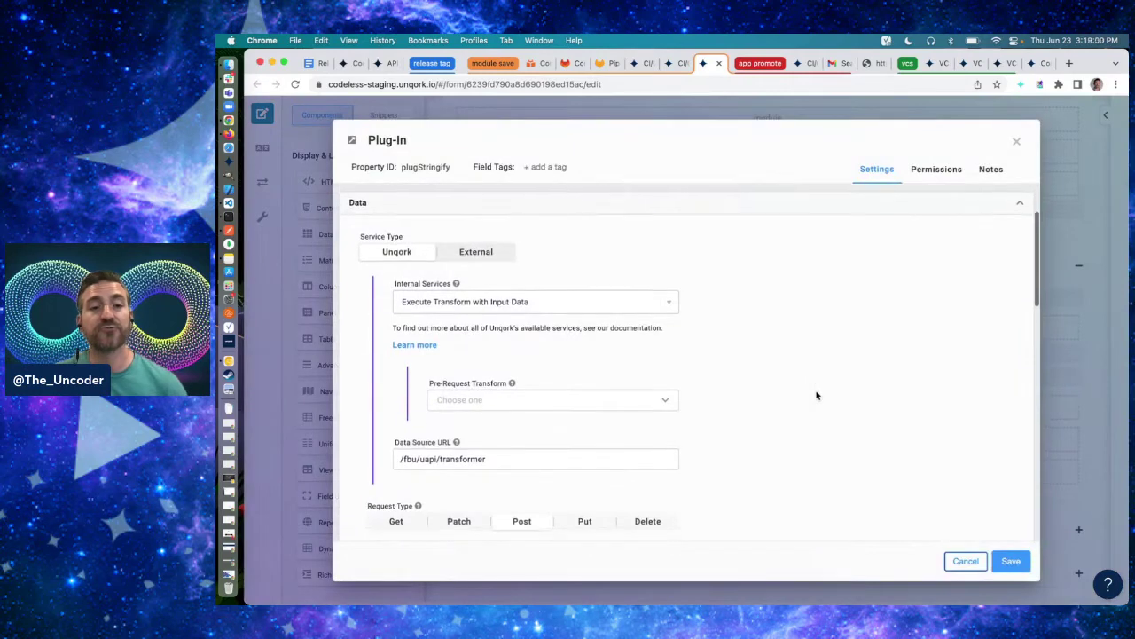
scroll(816, 395, "down", 5)
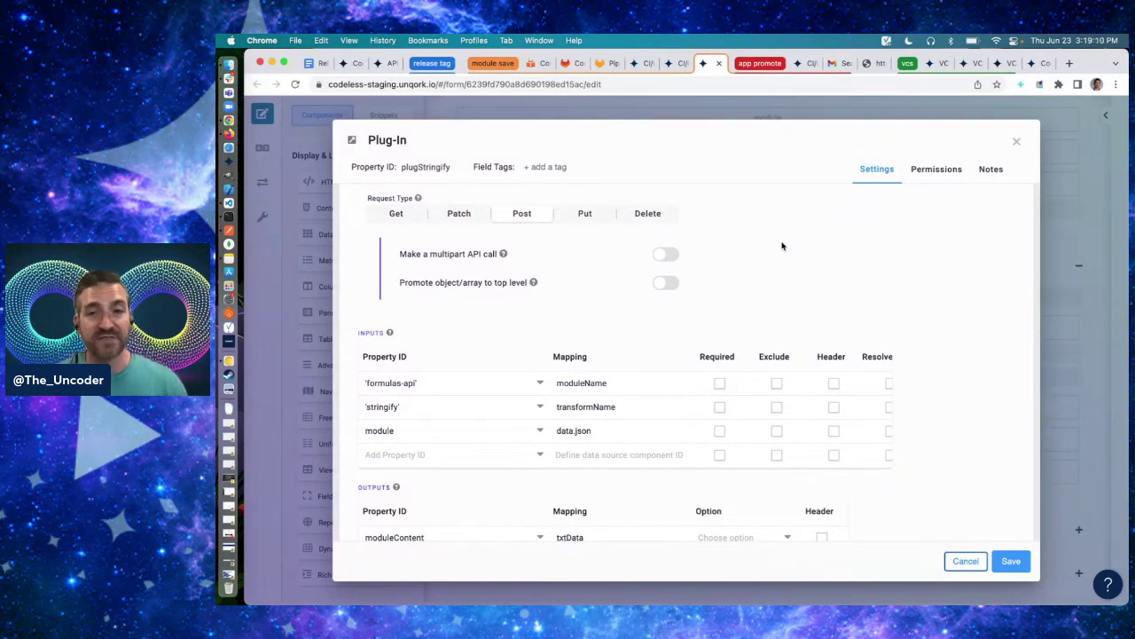
scroll(782, 247, "up", 2)
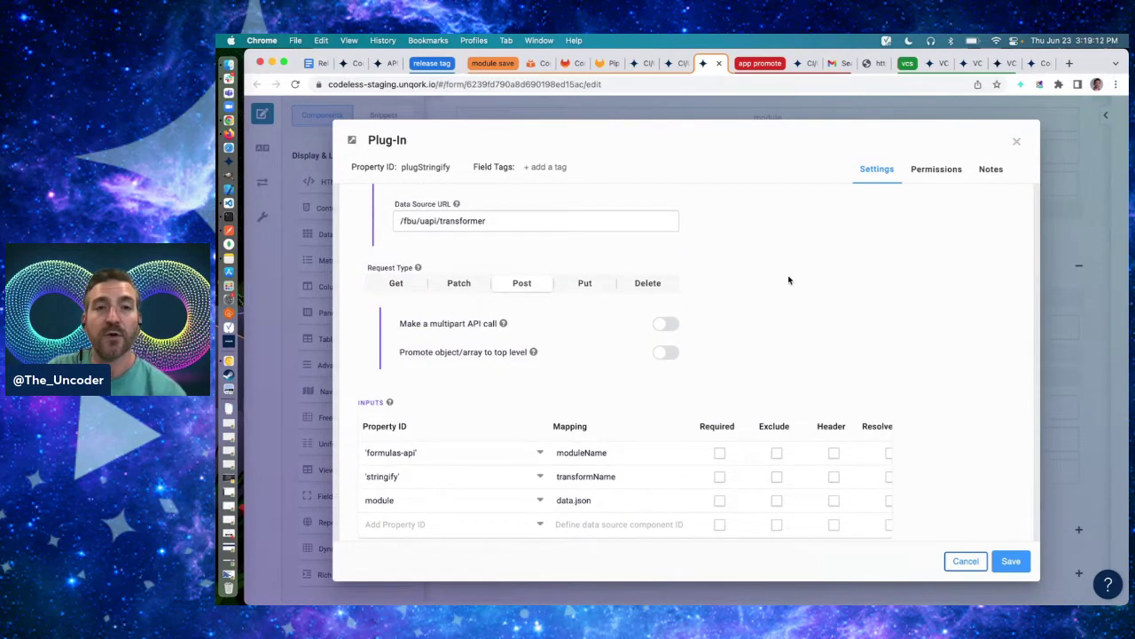
scroll(788, 281, "down", 1)
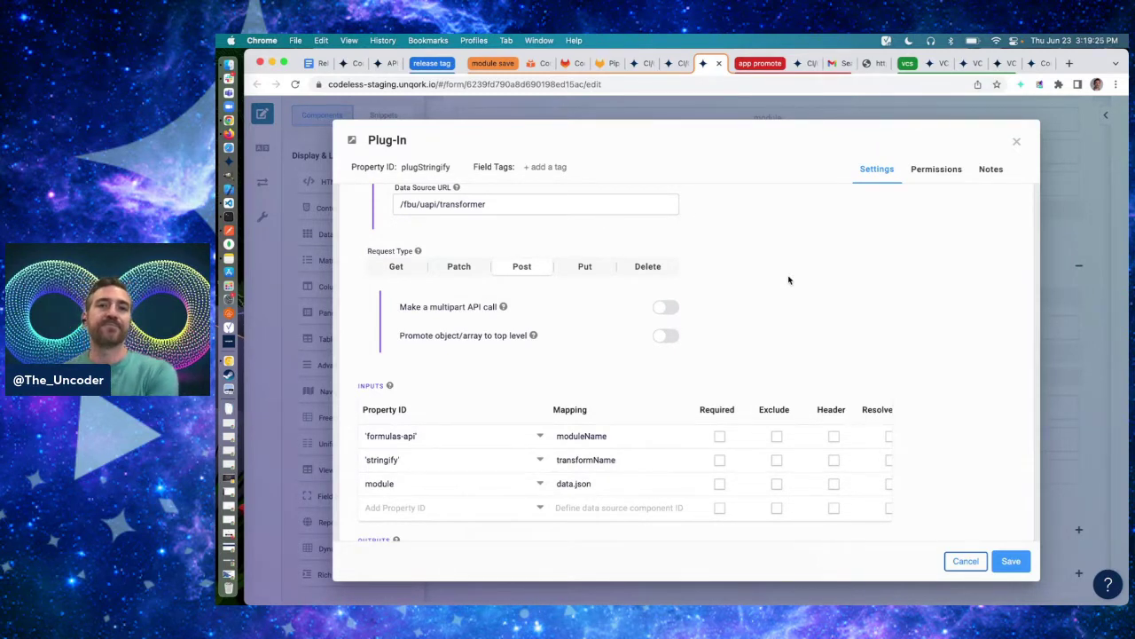
left_click(1014, 142)
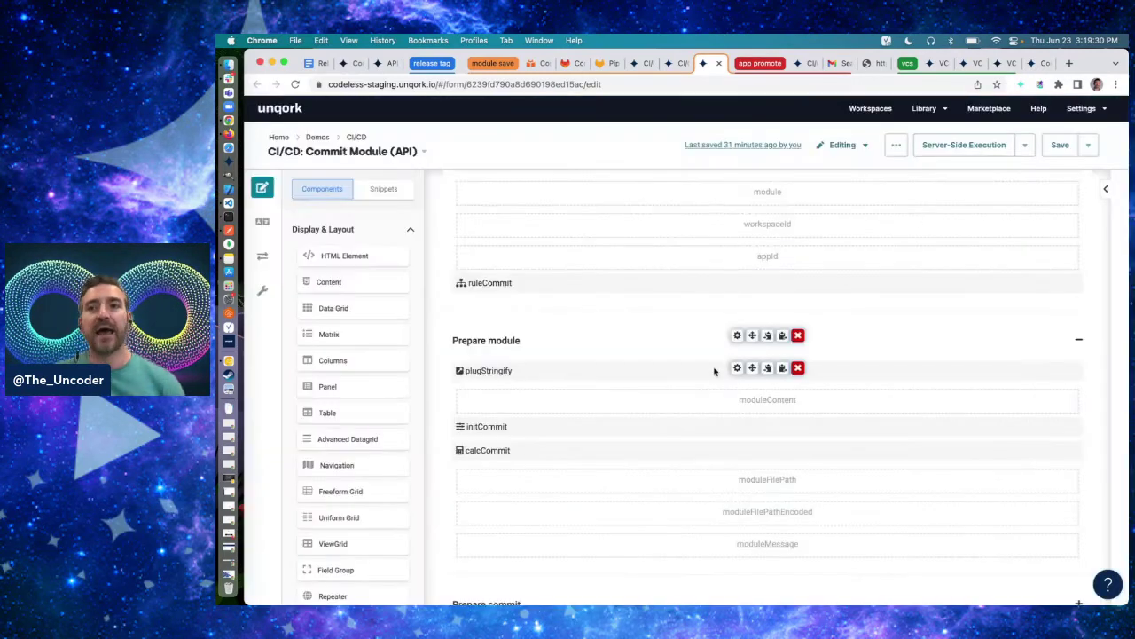
- Expand the first Prepare commit panel to show the components that choose between creating and updating the file
scroll(715, 372, "down", 1)
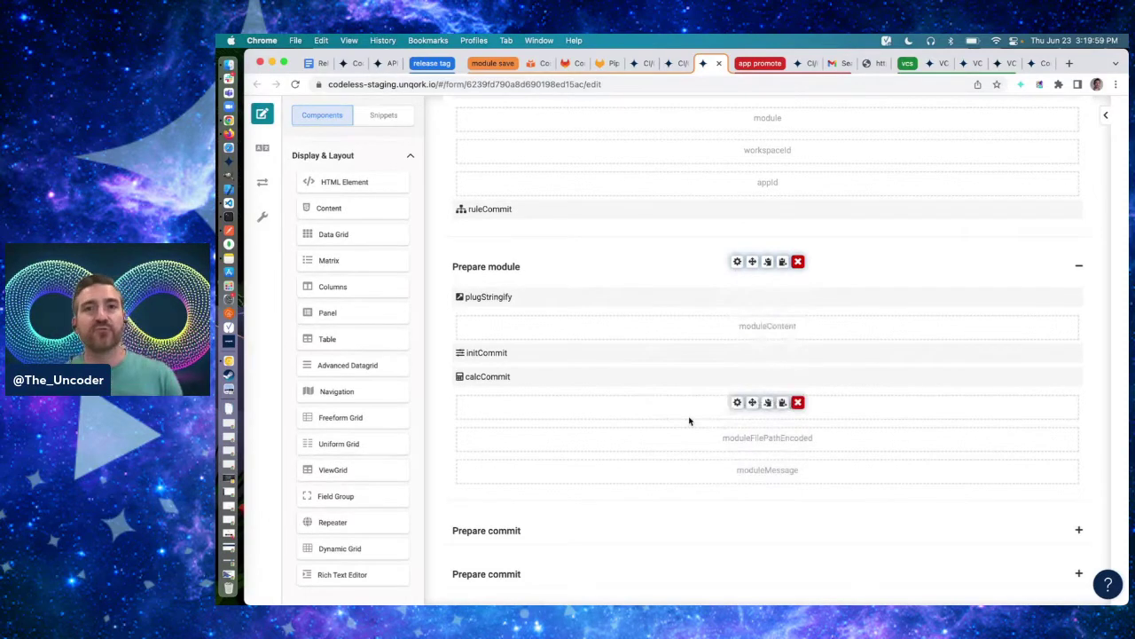
left_click(562, 532)
scroll(587, 499, "down", 3)
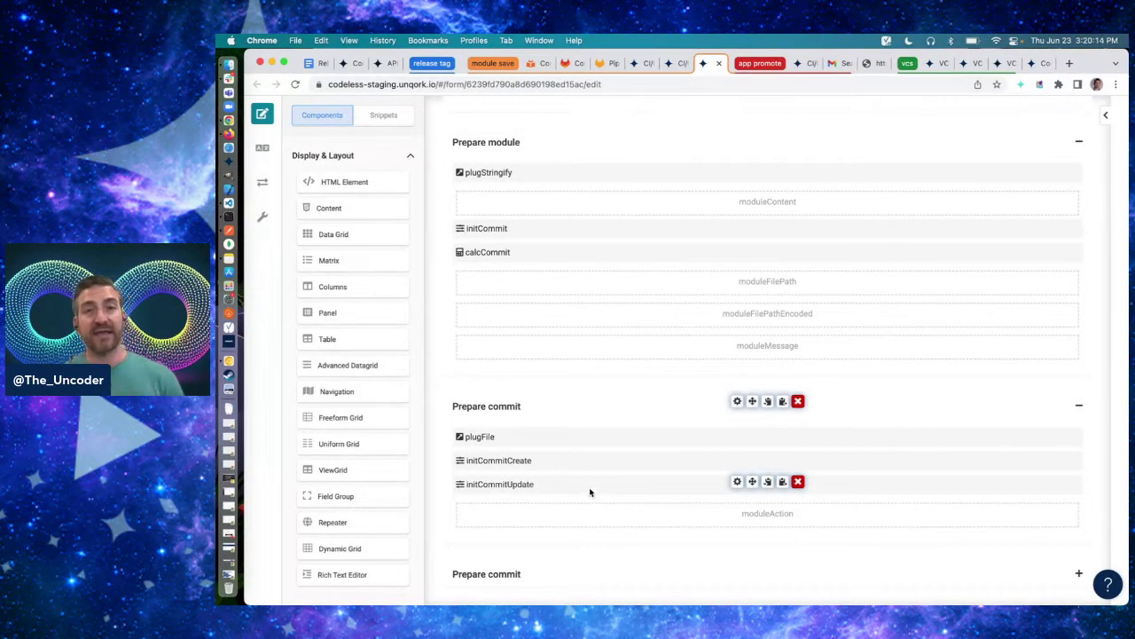
- Switch to the GitLab Commits API docs and read the multi-file commit section, highlighting the actions[] attribute's description
left_click(532, 63)
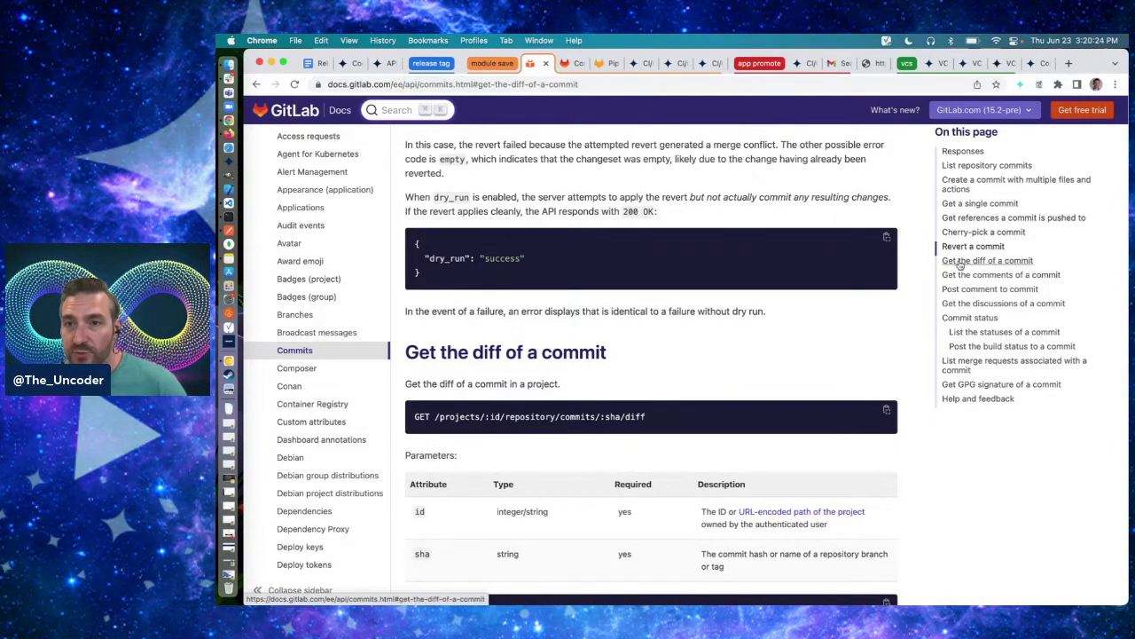
left_click(954, 182)
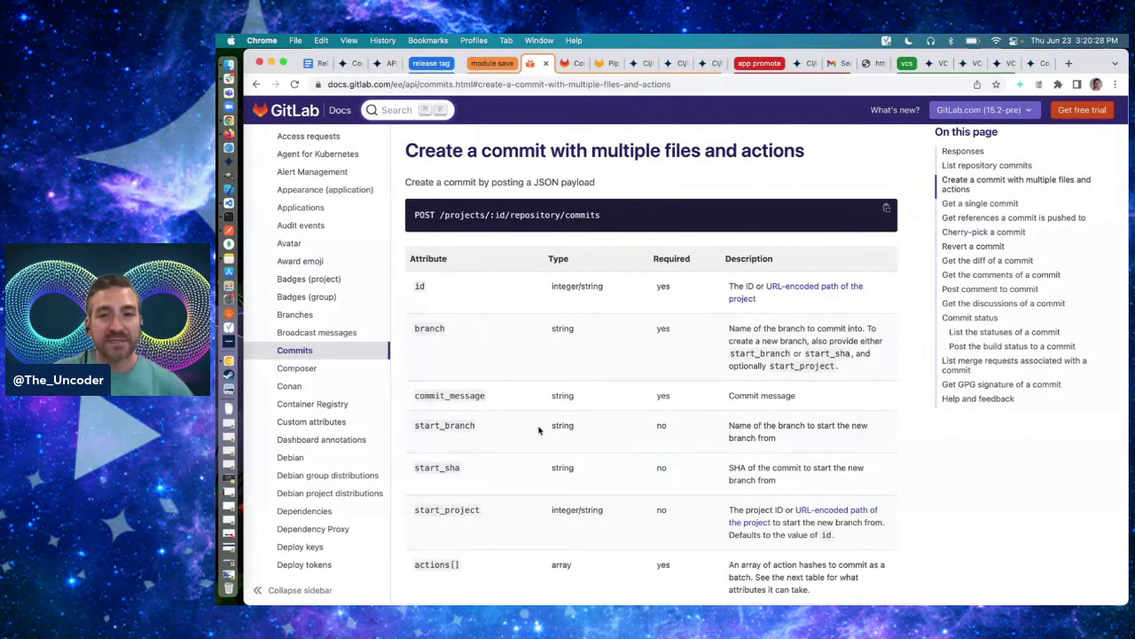
scroll(539, 430, "down", 2)
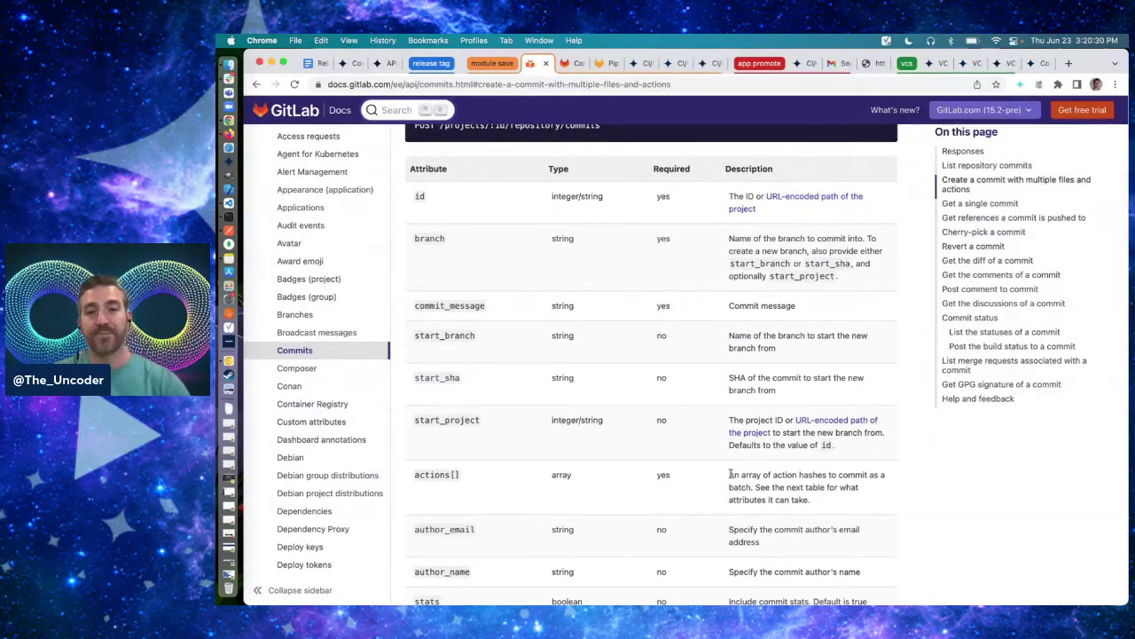
left_click_drag(731, 474, 814, 504)
left_click(814, 504)
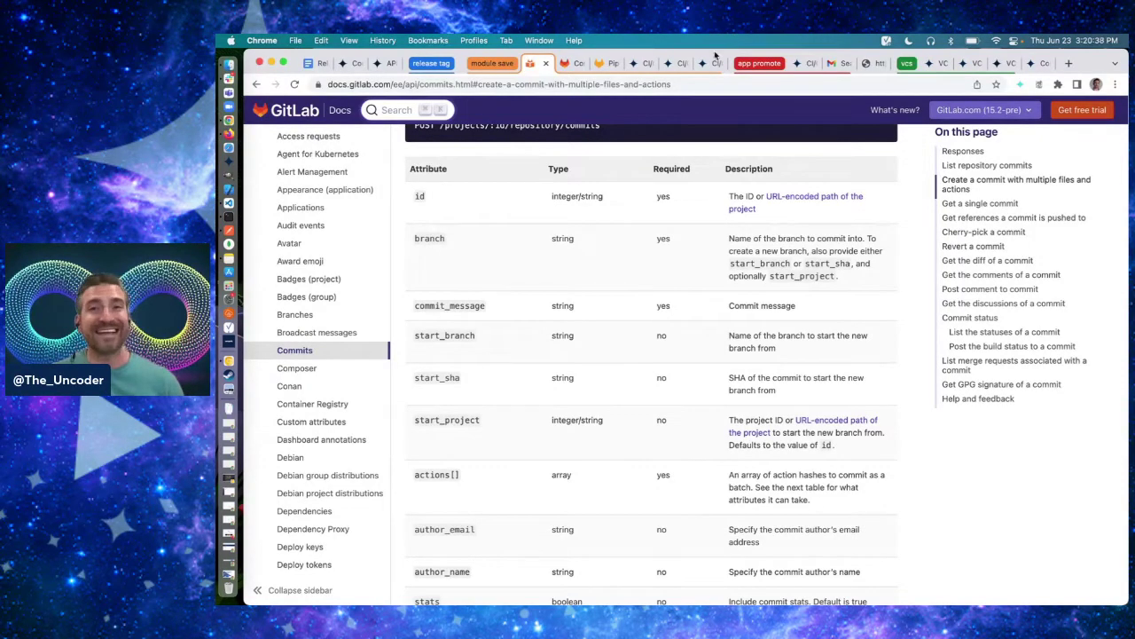
- Return to the Commit Module (API) module and examine plugFile's GitLab data source URL, request type, post trigger and error trigger
left_click(709, 63)
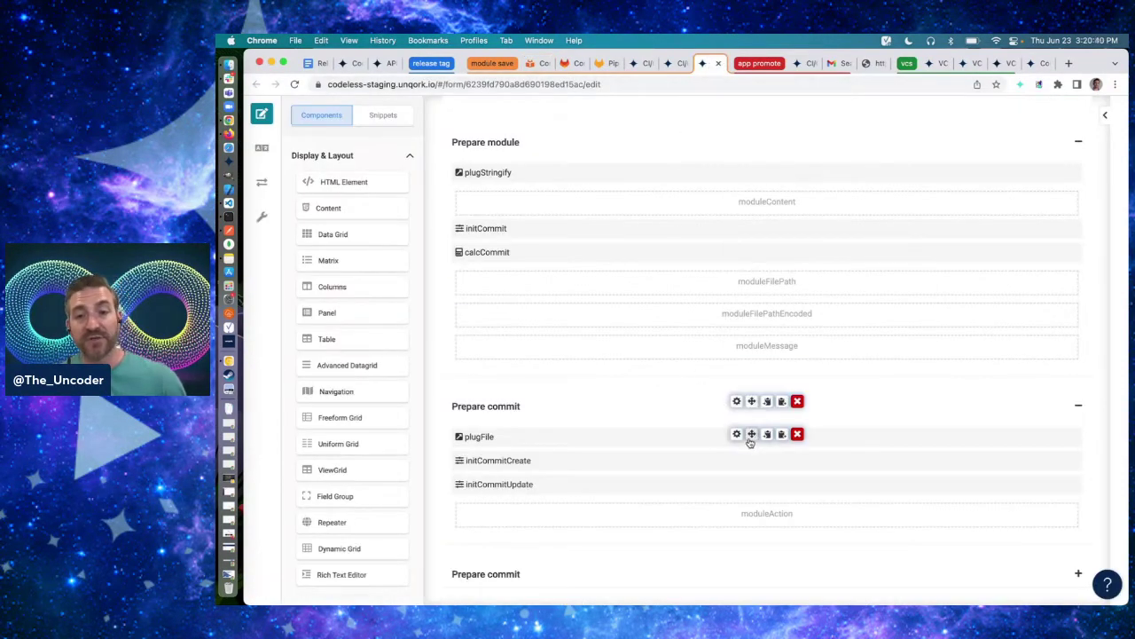
left_click(735, 437)
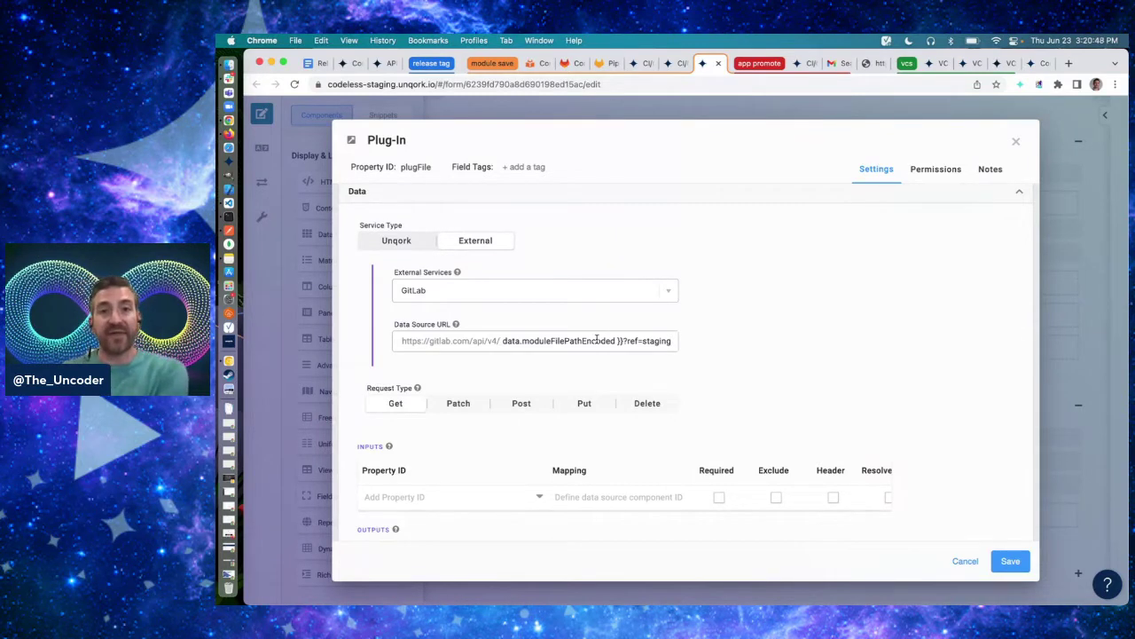
scroll(597, 340, "down", 5)
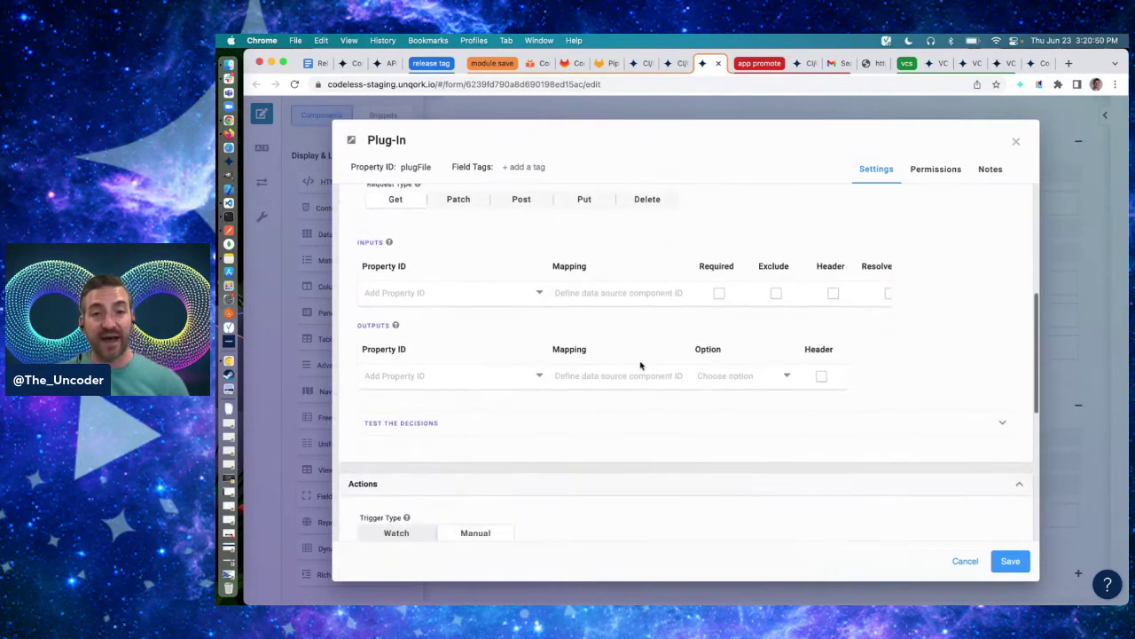
scroll(639, 362, "up", 4)
scroll(719, 303, "down", 2)
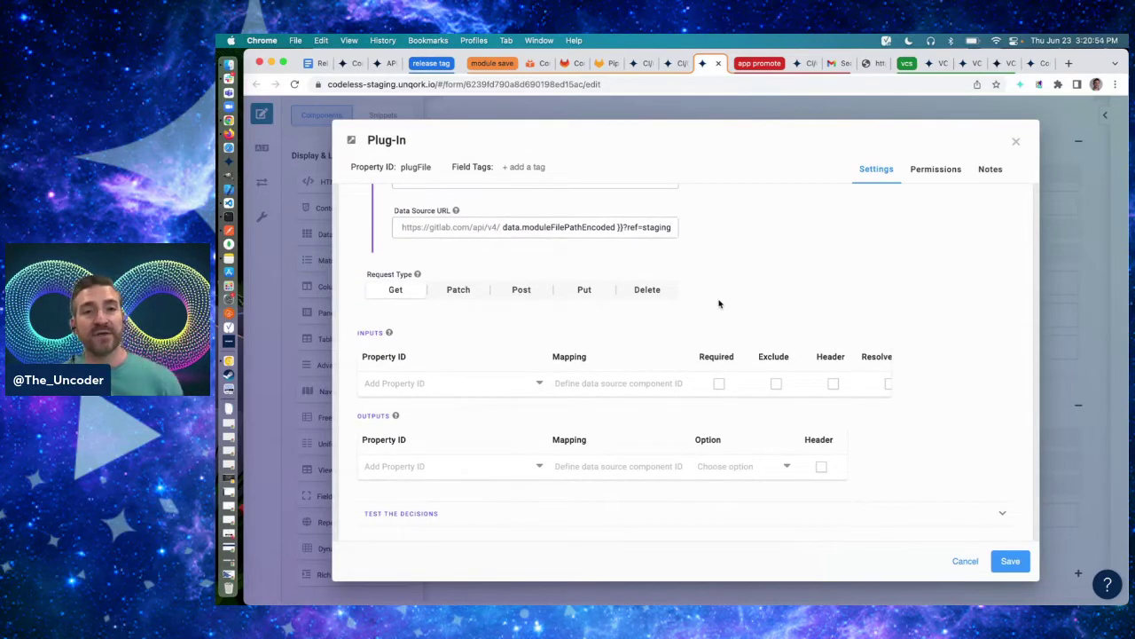
scroll(719, 302, "down", 10)
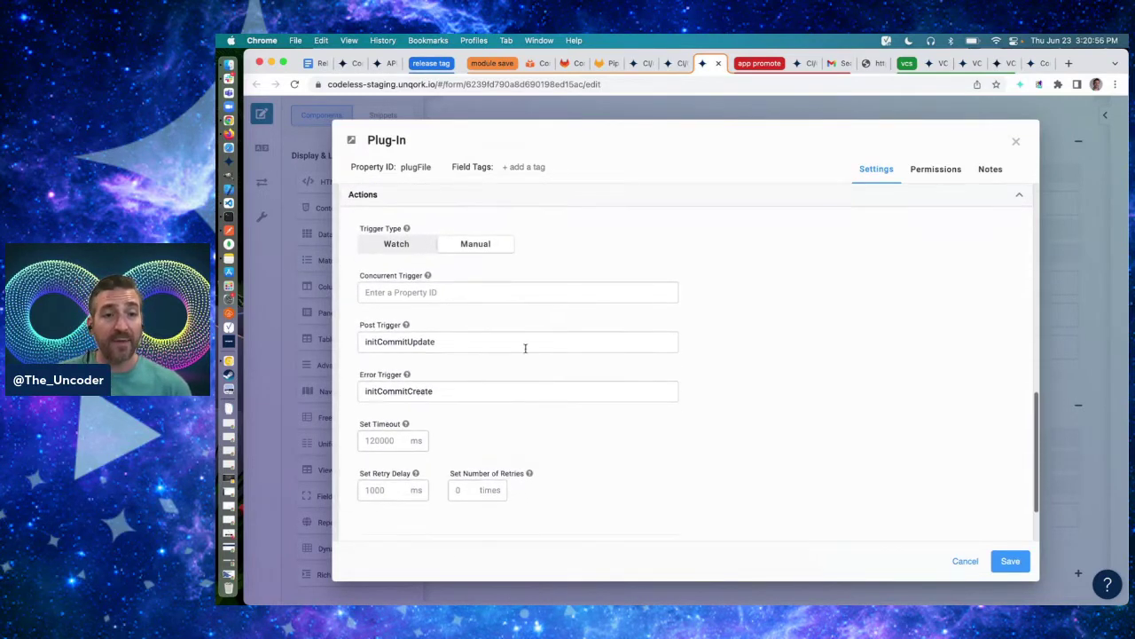
left_click(459, 341)
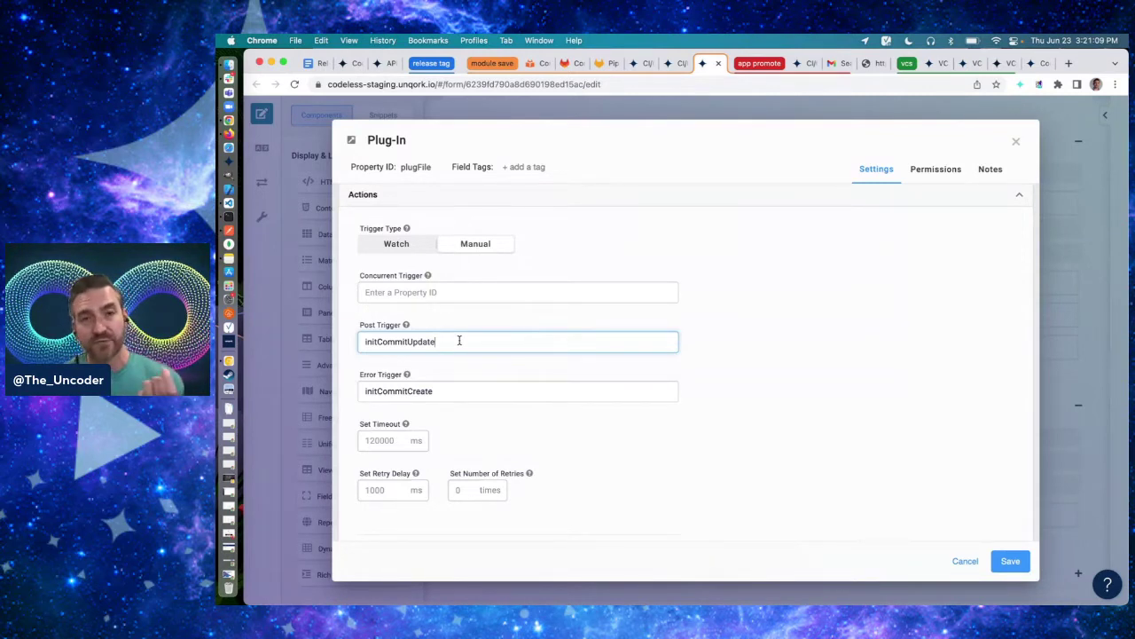
- Examine plugFile's error trigger and highlight the ref=staging parameter at the end of its GitLab data source URL
left_click(465, 391)
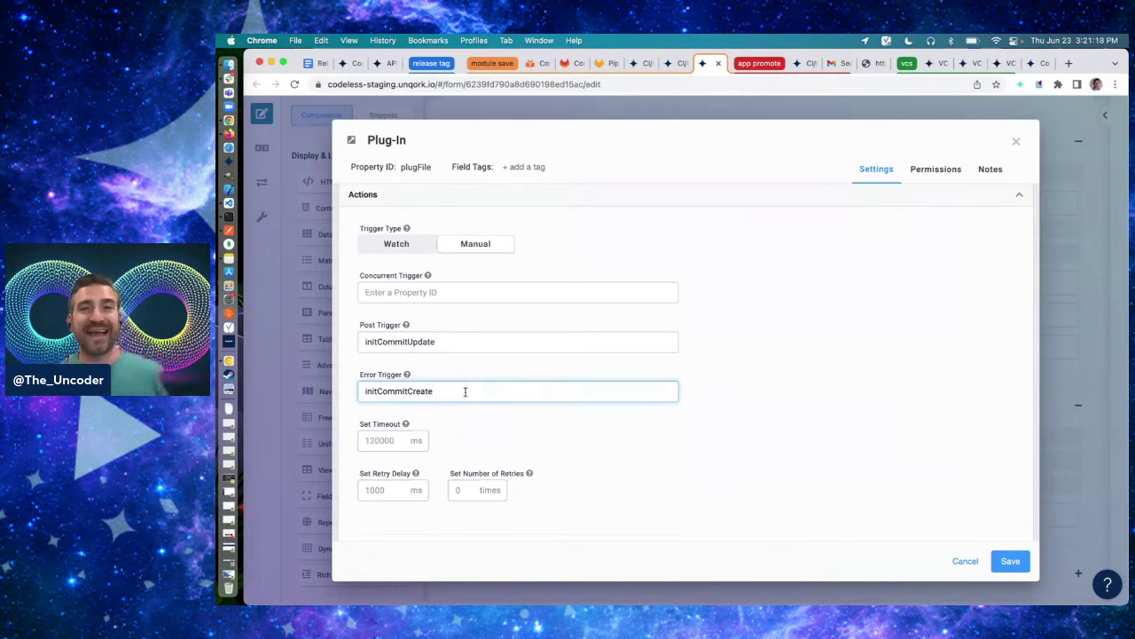
scroll(751, 309, "up", 5)
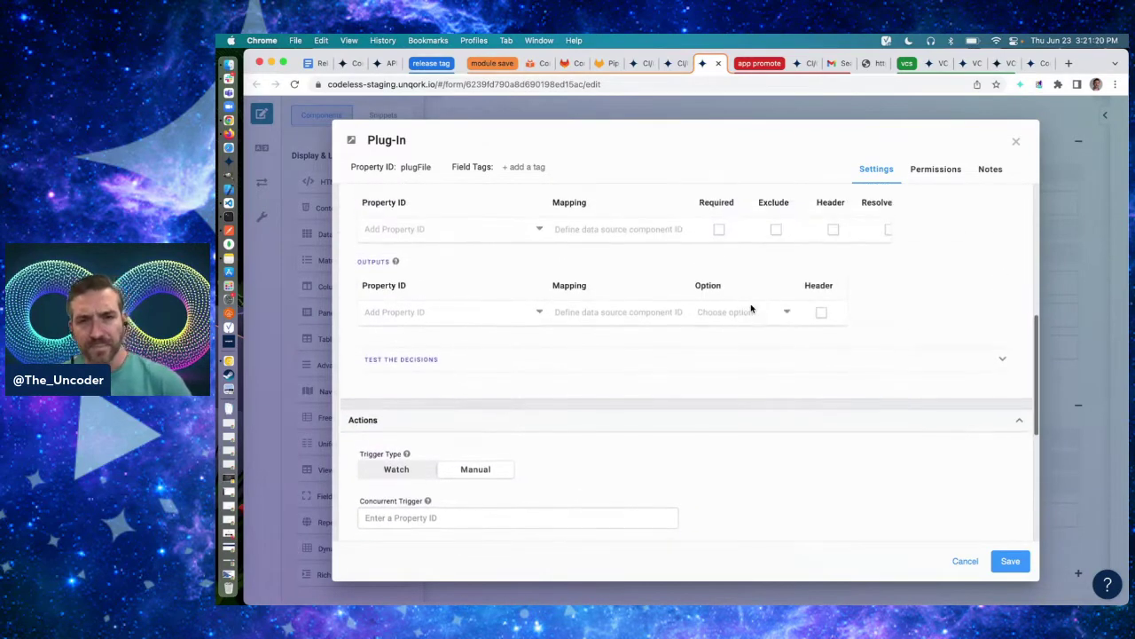
scroll(750, 309, "up", 5)
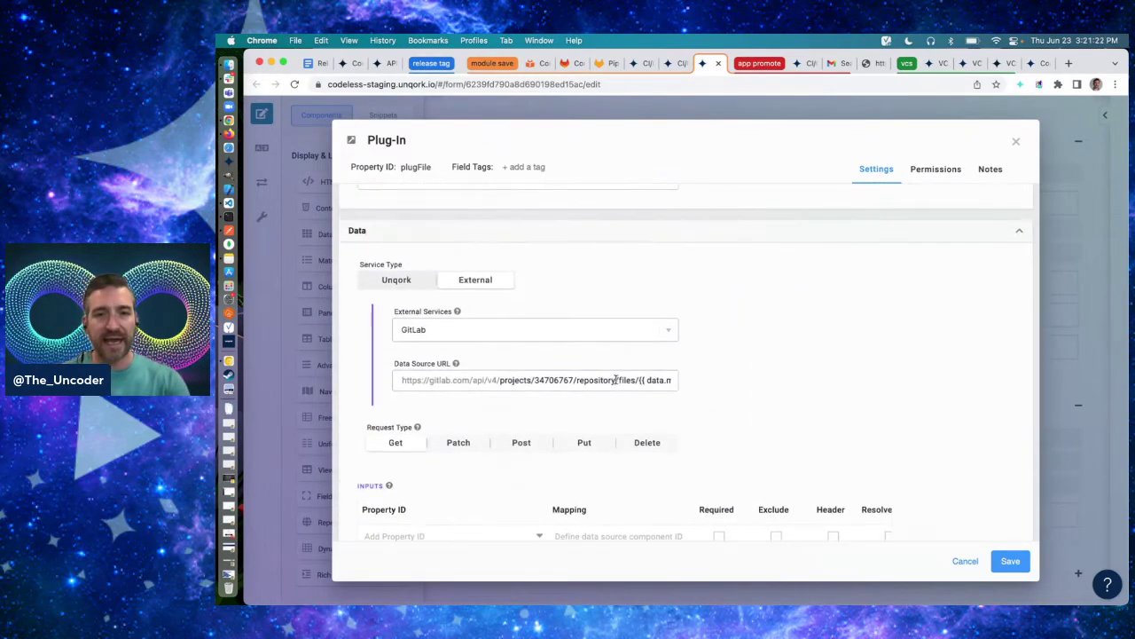
left_click(615, 380)
key("super+Right")
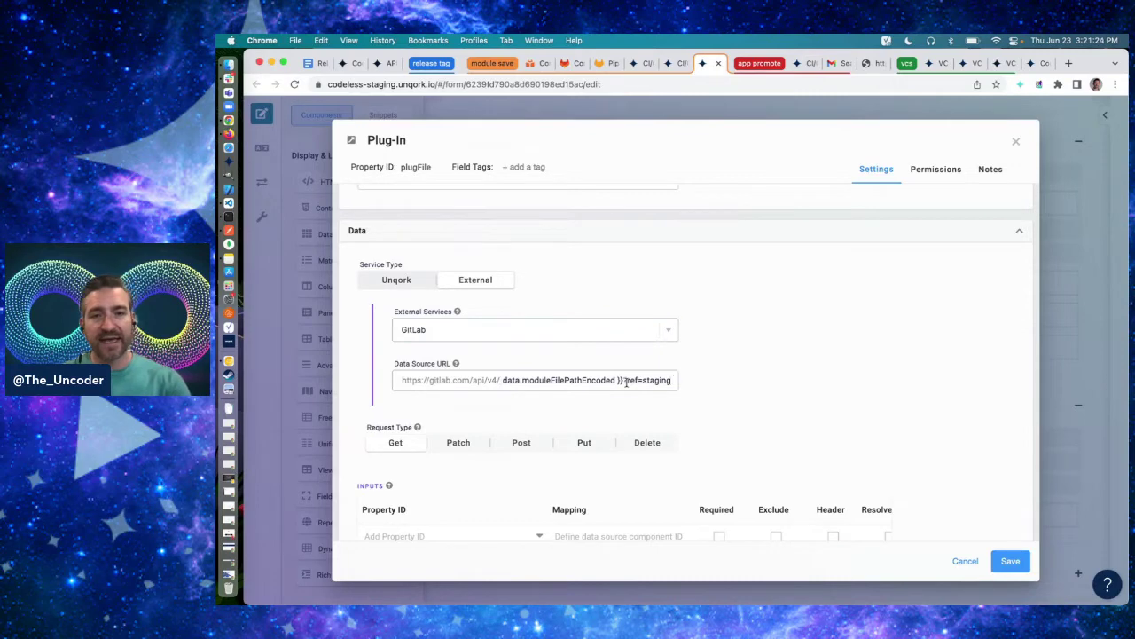
left_click(626, 379, "shift")
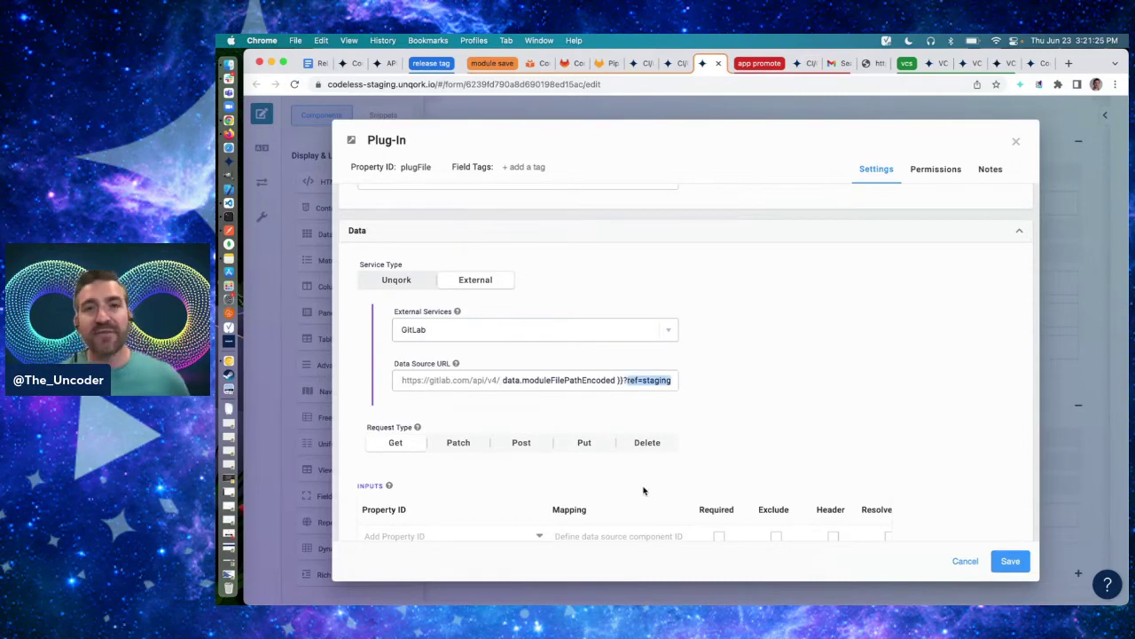
- Switch to the GitLab Commits API docs and read the multi-file commit attributes, the actions[] attributes and the example payload
left_click(532, 63)
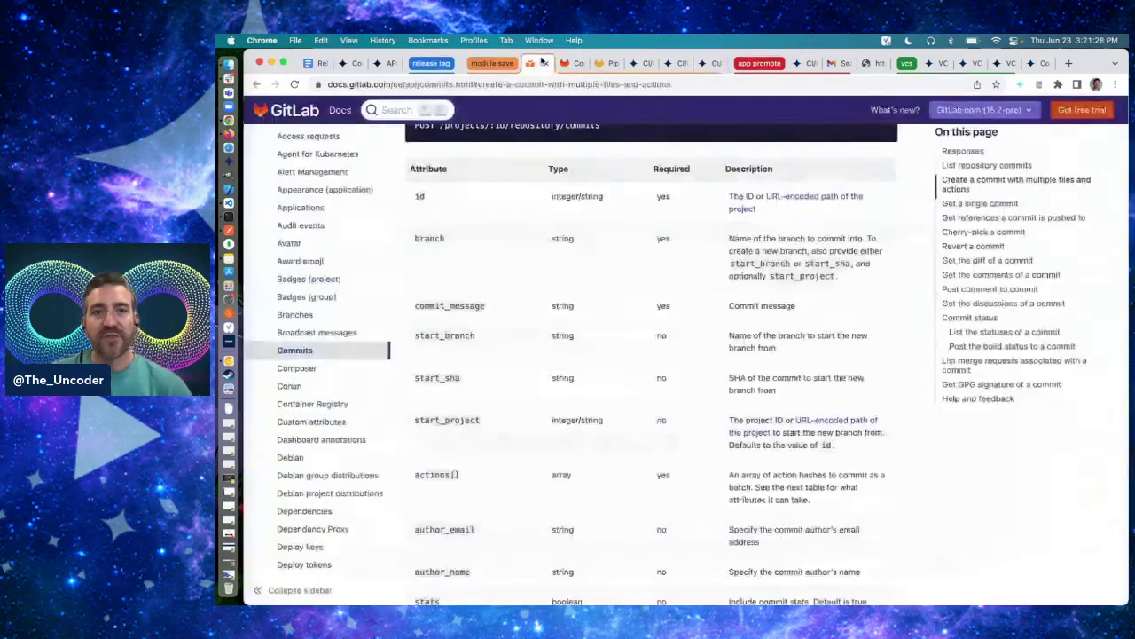
scroll(568, 264, "up", 1)
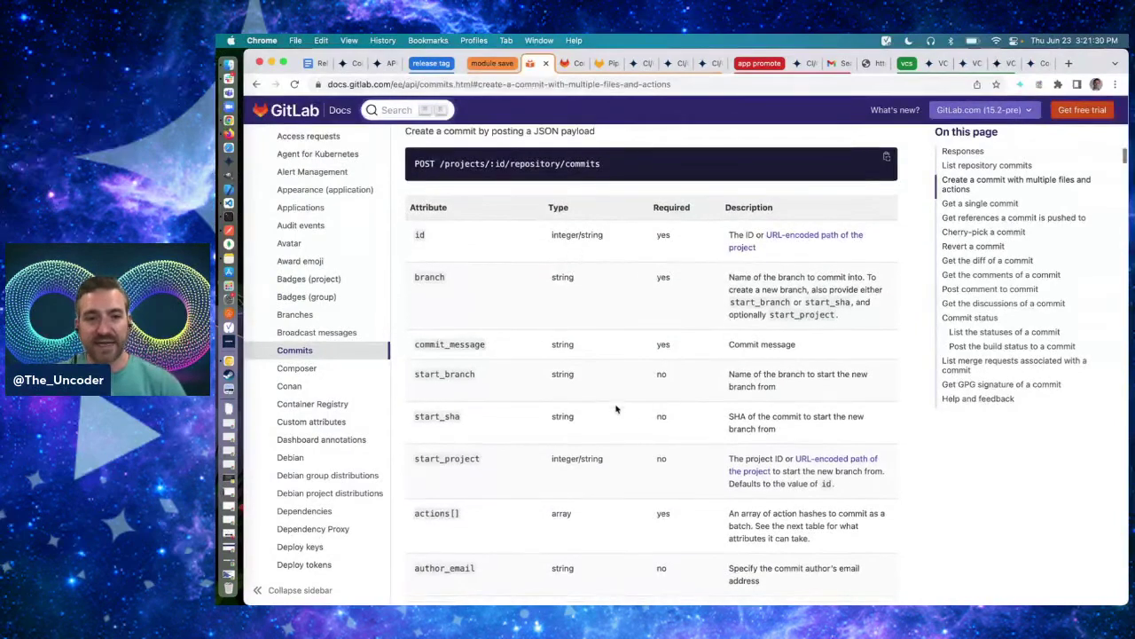
scroll(617, 408, "down", 5)
scroll(617, 408, "down", 10)
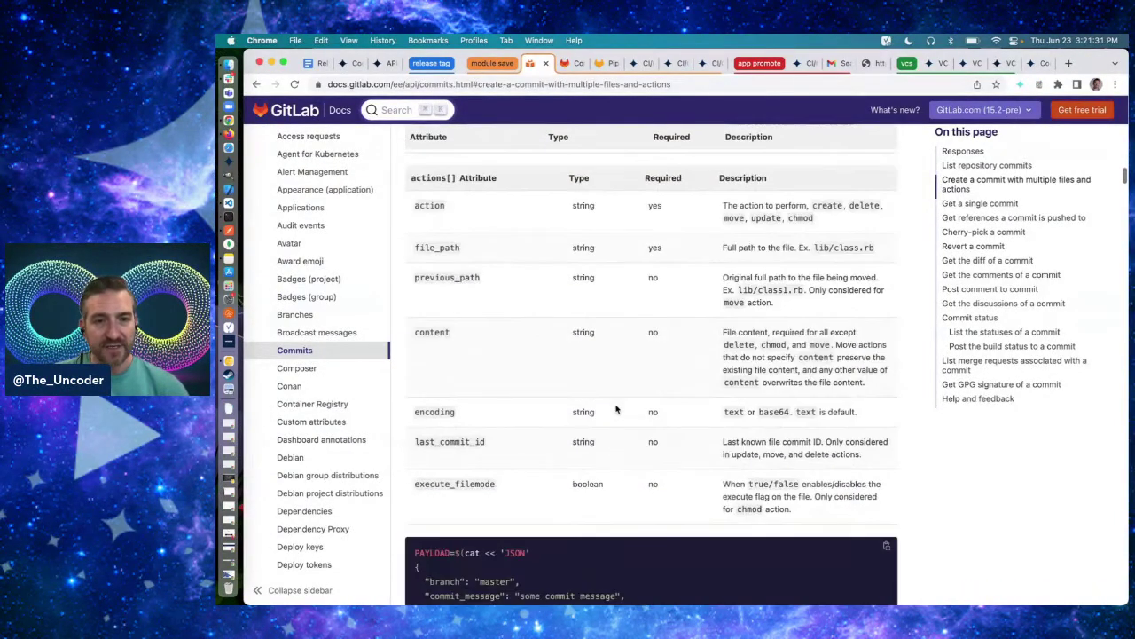
scroll(616, 408, "down", 5)
scroll(616, 408, "up", 7)
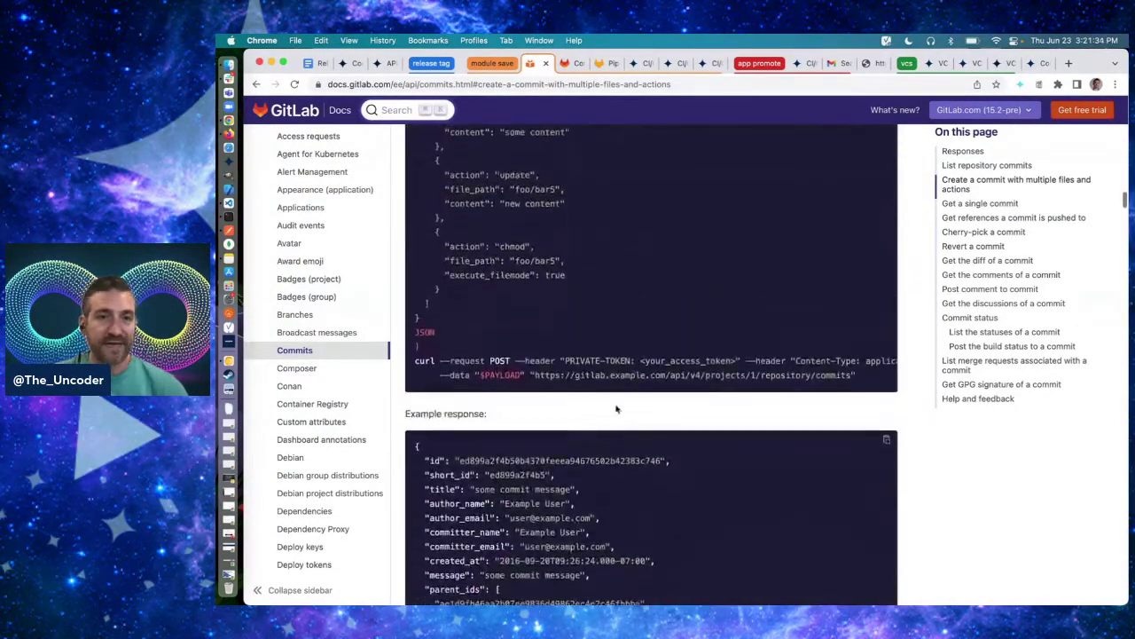
scroll(617, 408, "up", 10)
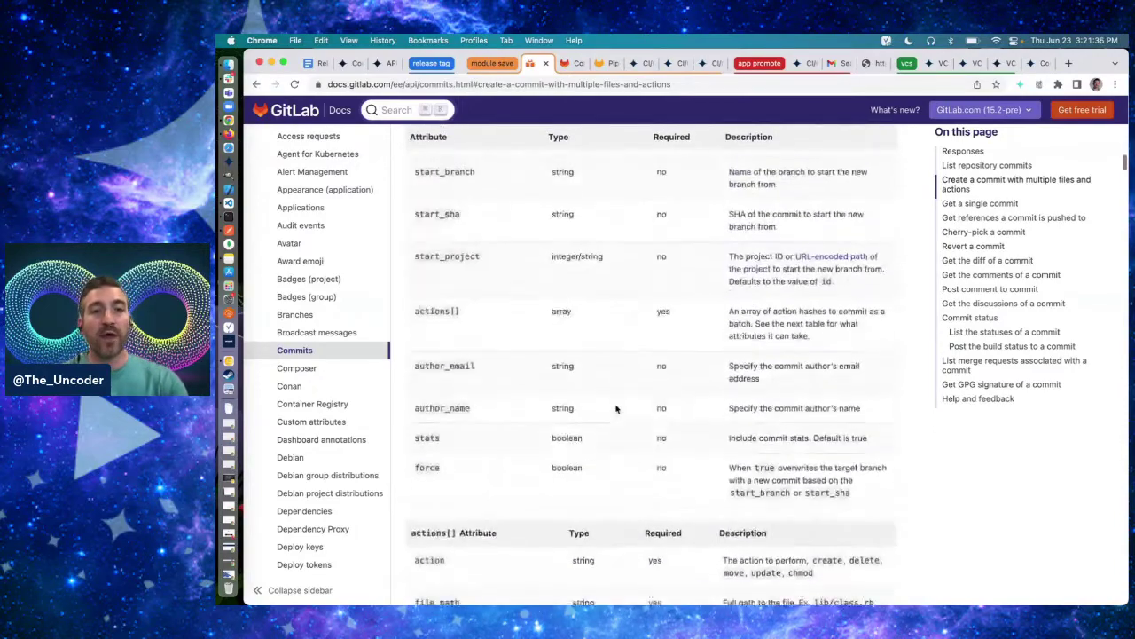
scroll(617, 408, "up", 3)
key("super+Tab")
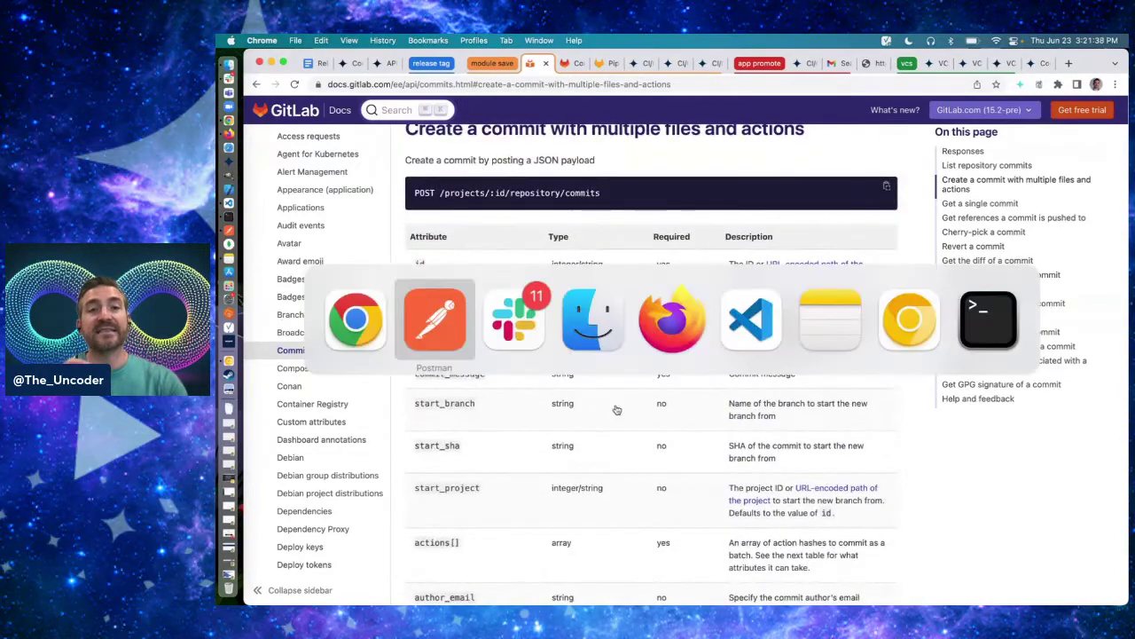
key("super+Tab")
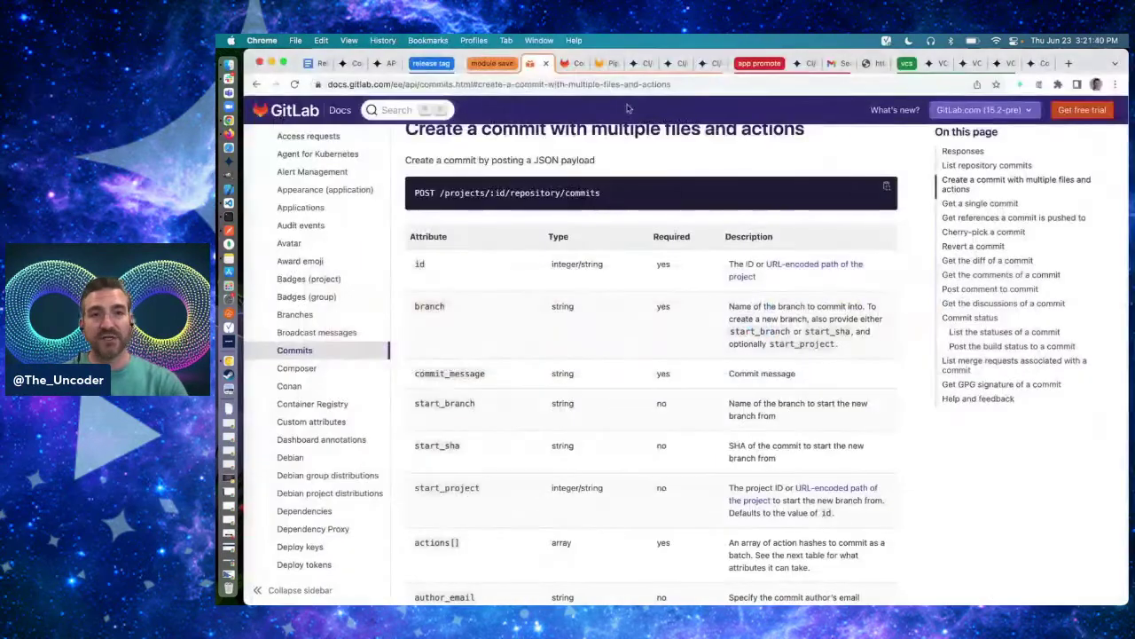
- Return to the Commit Module, compare the staging ref in plugFile's data source URL with the page's web address, and close the settings unchanged
left_click(668, 64)
left_click(701, 63)
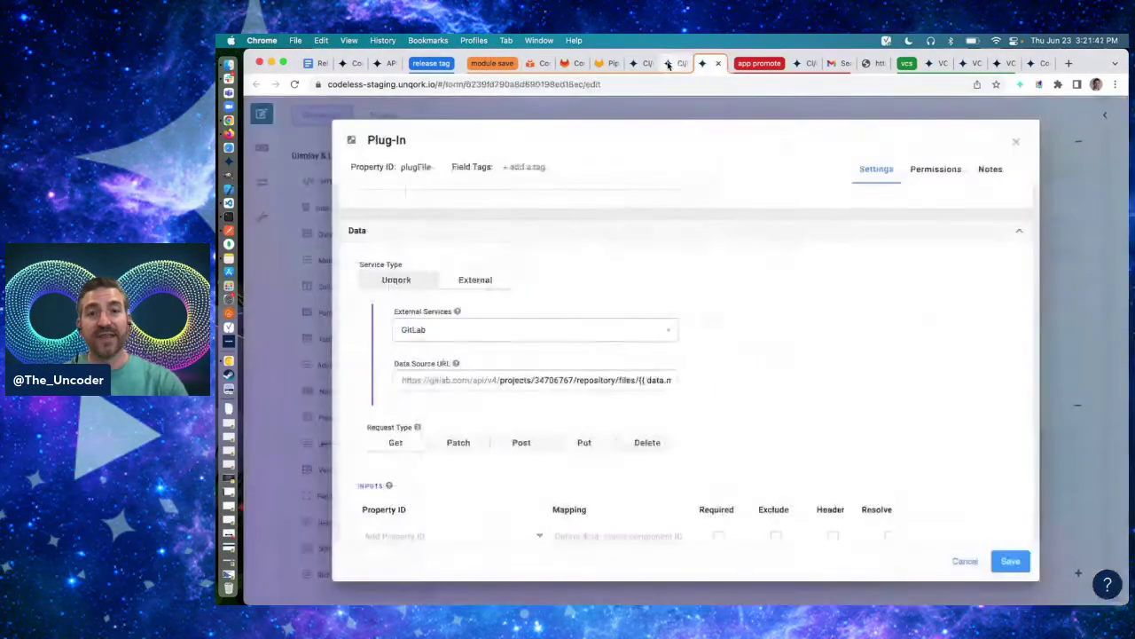
left_click(657, 381)
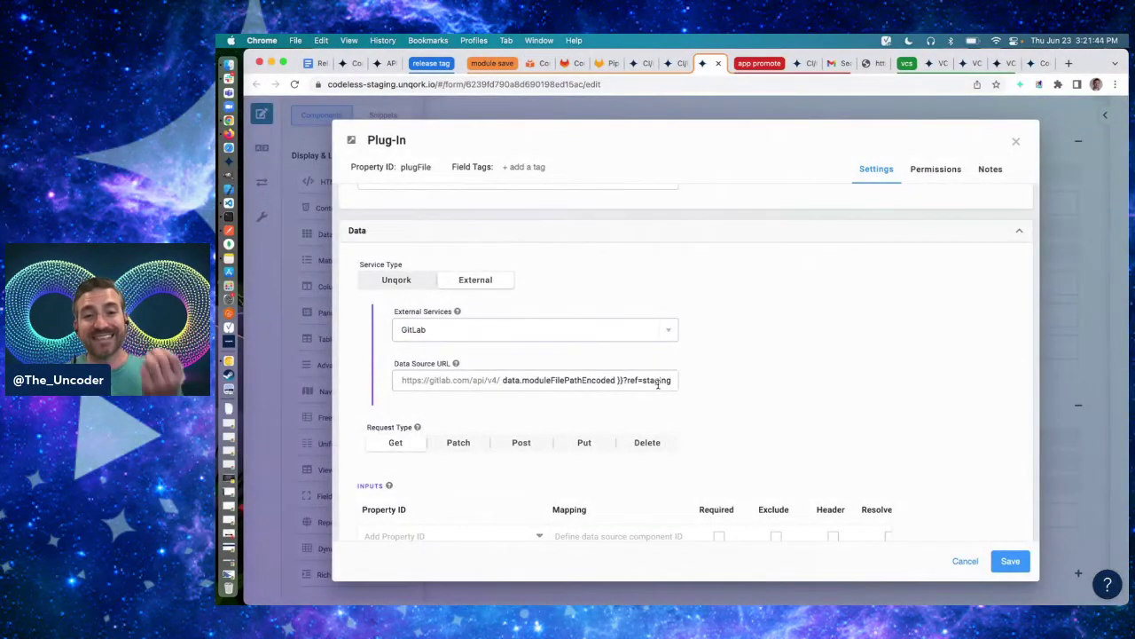
double_click(658, 384)
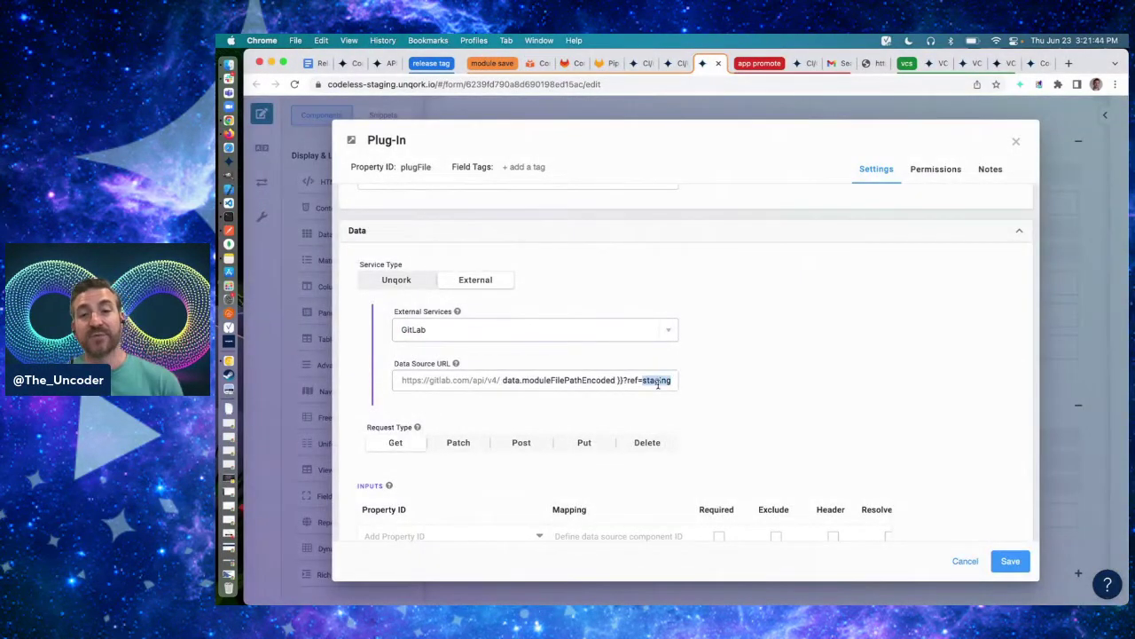
double_click(371, 83)
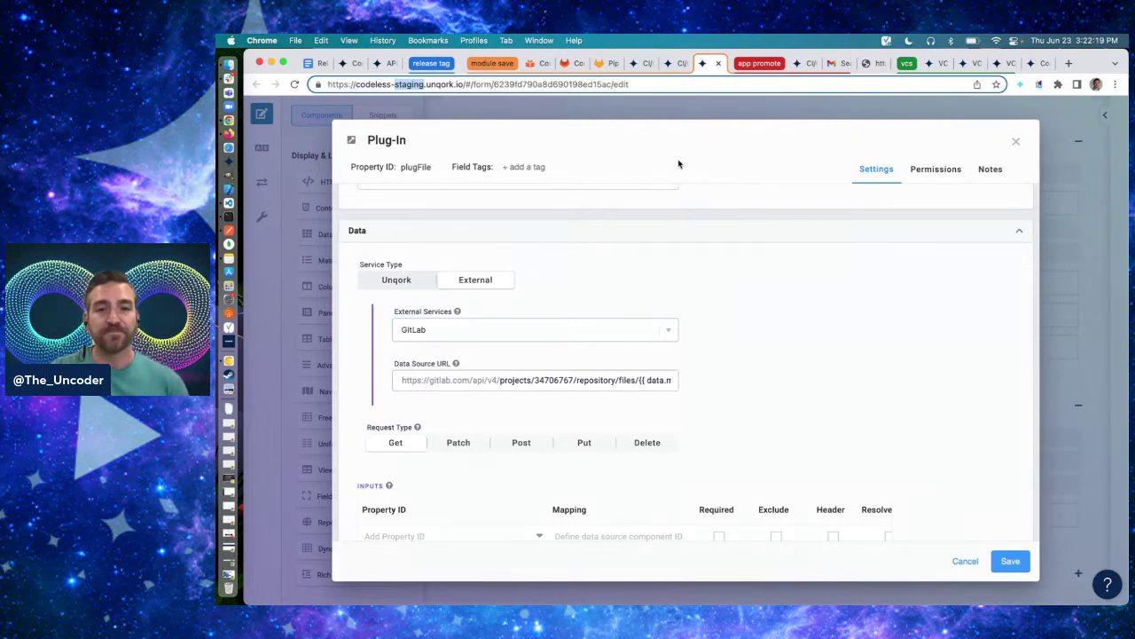
left_click(648, 382)
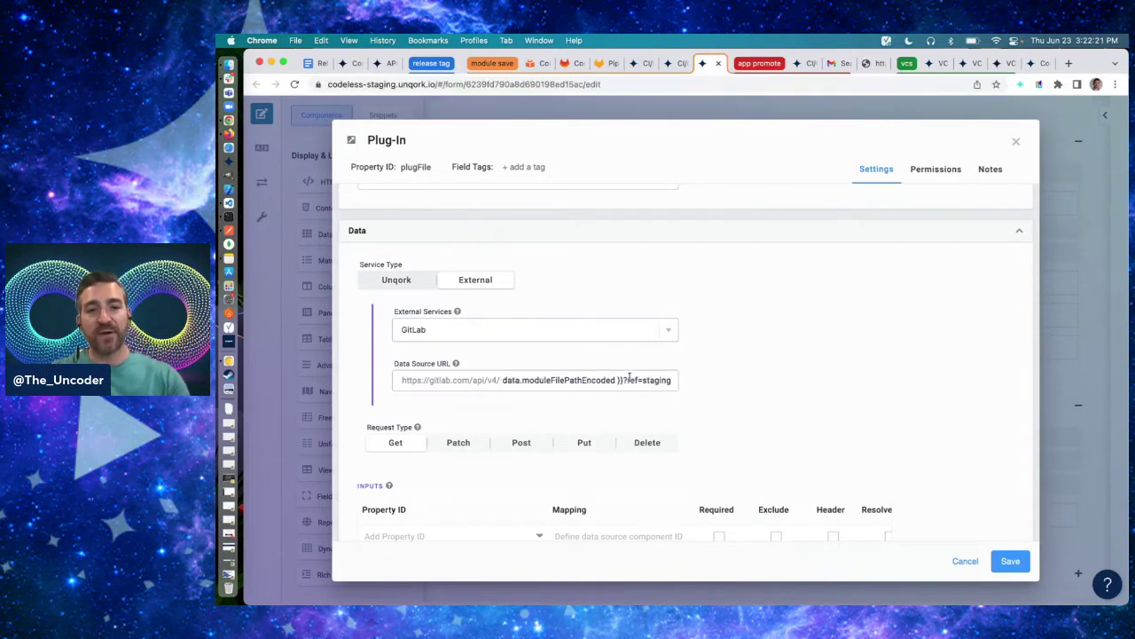
left_click_drag(628, 381, 674, 382)
left_click(769, 375)
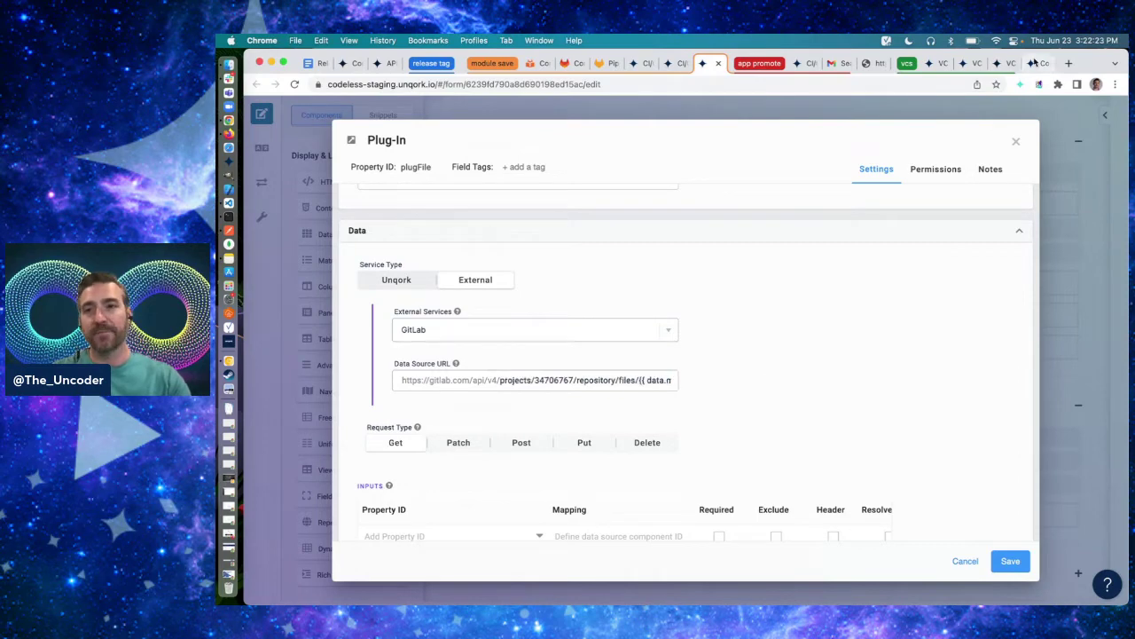
left_click(1016, 141)
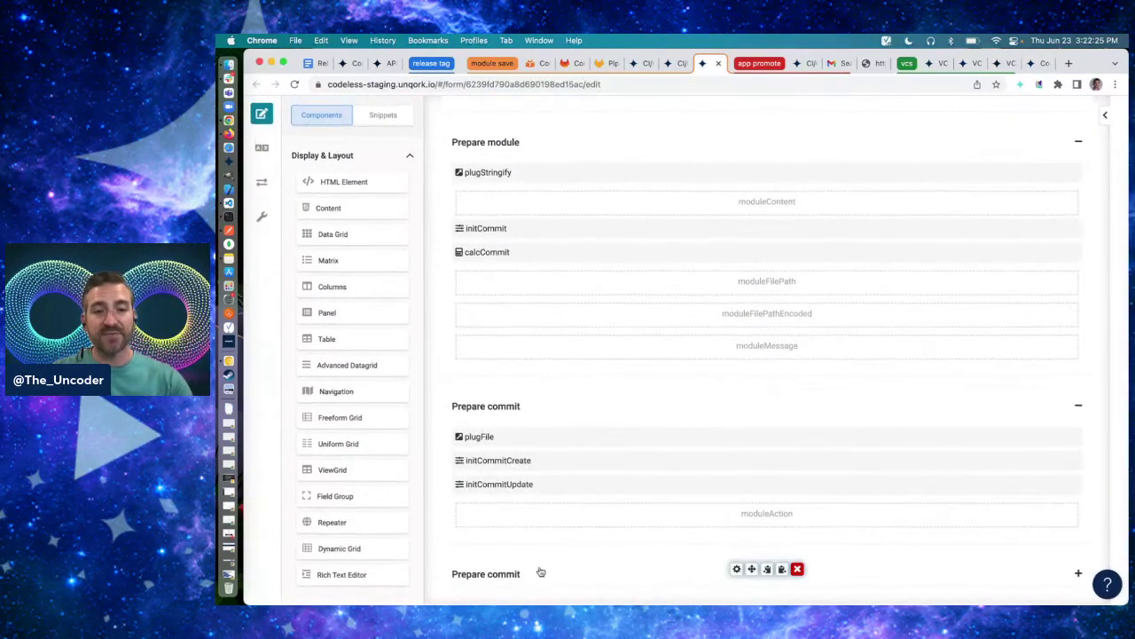
- Expand the second Prepare commit panel, change its canvas label text to "Commit" and save the field group
left_click(538, 572)
scroll(537, 576, "down", 2)
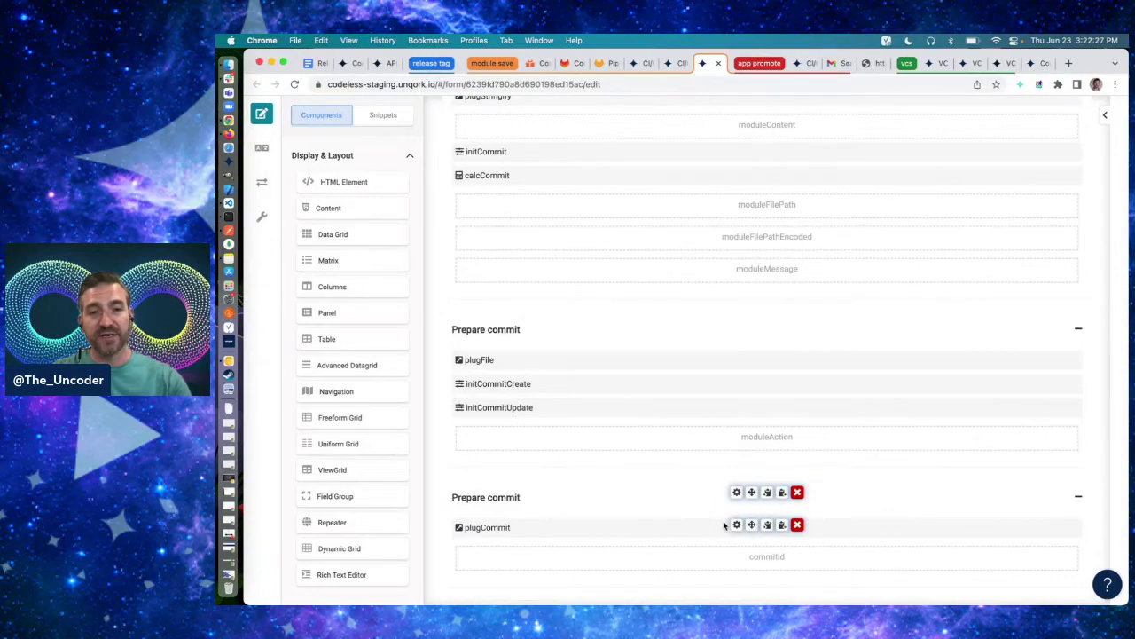
left_click(736, 492)
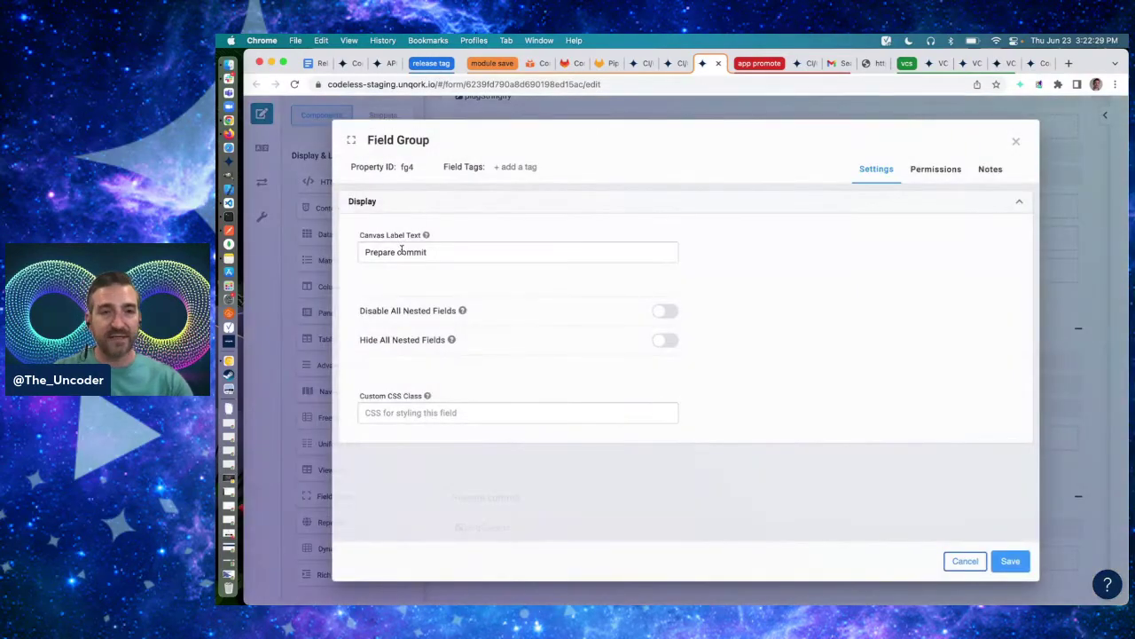
triple_click(403, 252)
type("Commit")
key("Return")
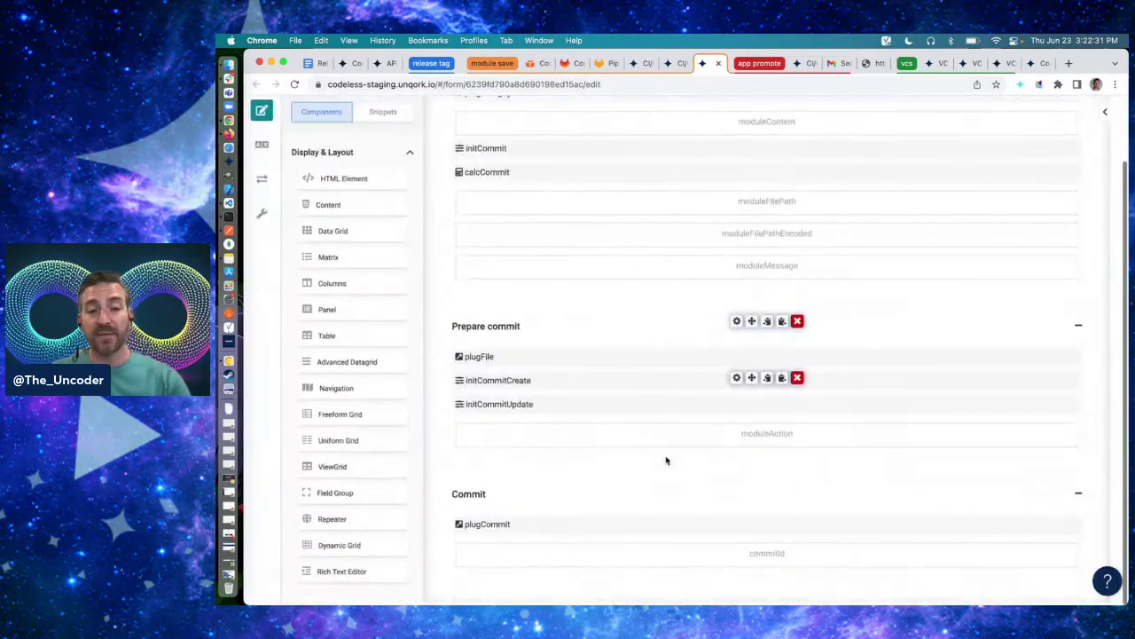
- Review plugCommit's GitLab data source URL, request type and input mappings, closing its settings unchanged
left_click(737, 526)
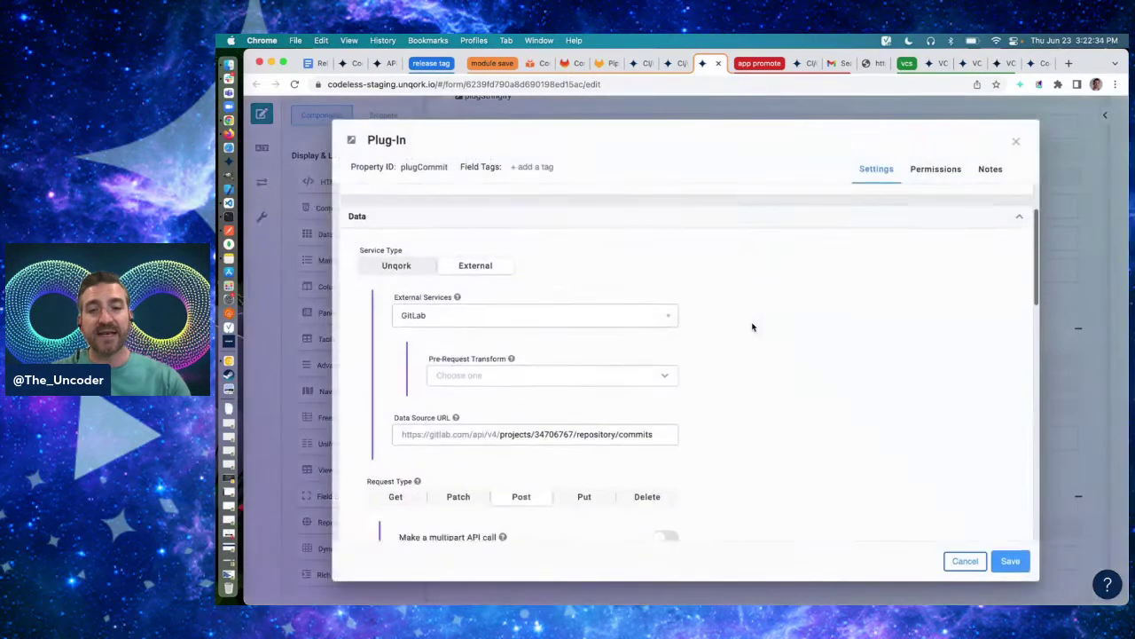
scroll(753, 325, "down", 2)
scroll(714, 335, "down", 4)
scroll(700, 355, "down", 1)
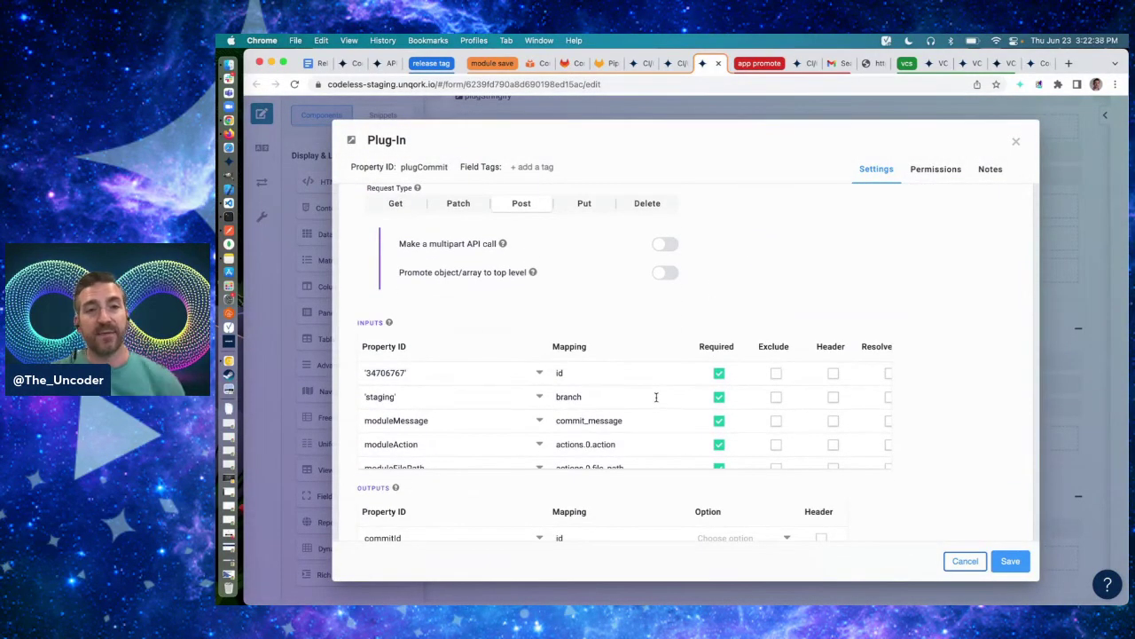
left_click(1015, 141)
- Look over the module's panels from Get module to Commit and save the CI/CD: Commit Module (API) module
scroll(708, 291, "up", 5)
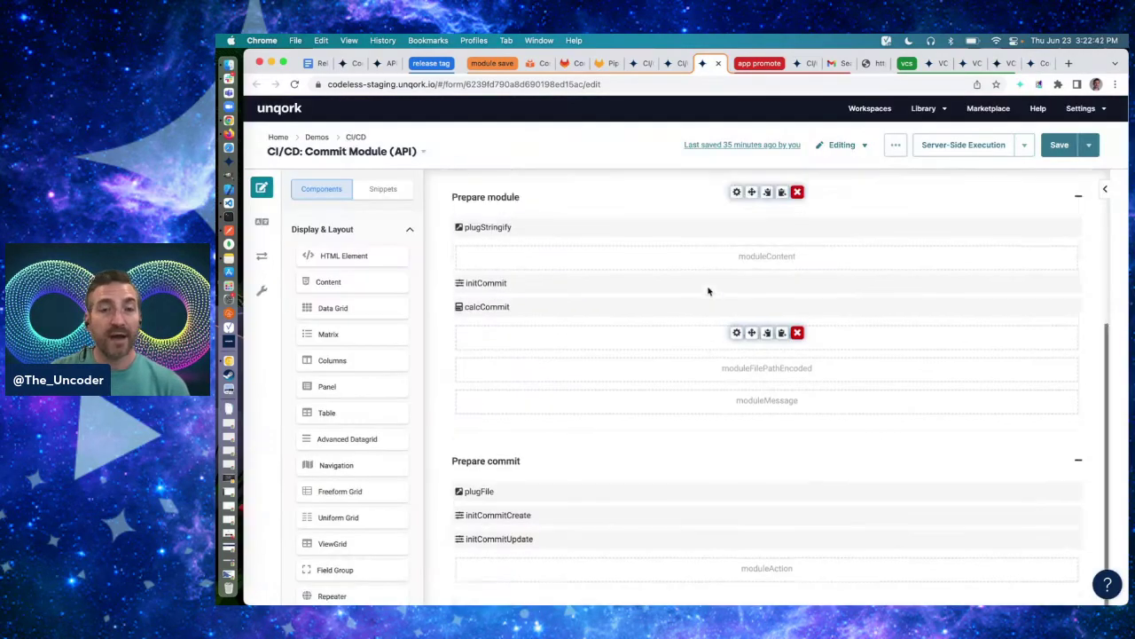
scroll(680, 233, "down", 5)
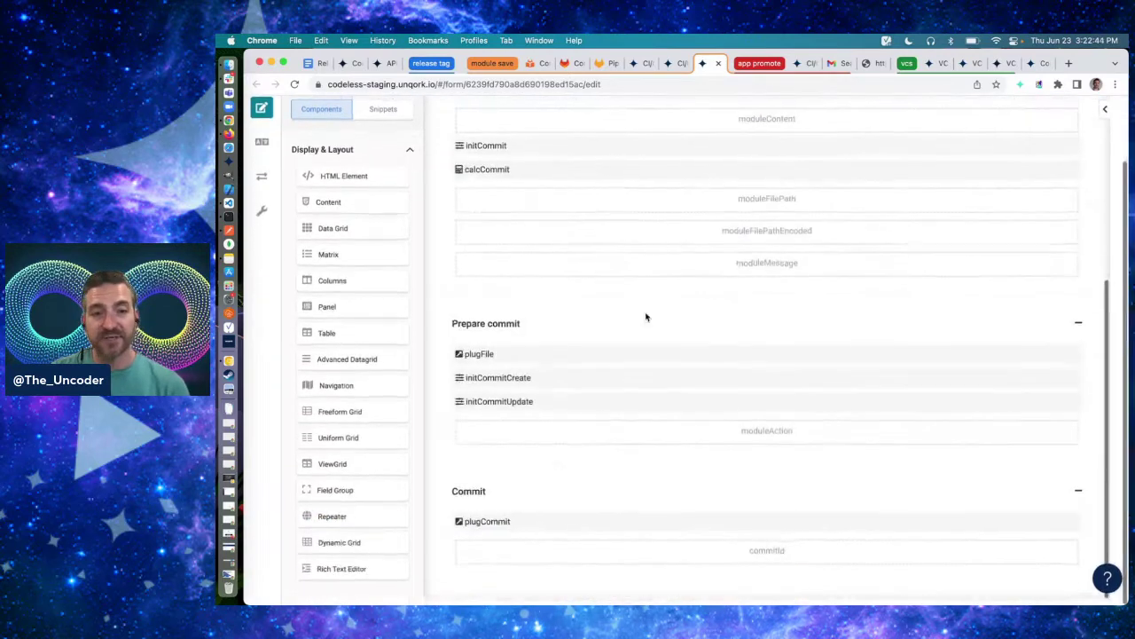
scroll(782, 363, "up", 10)
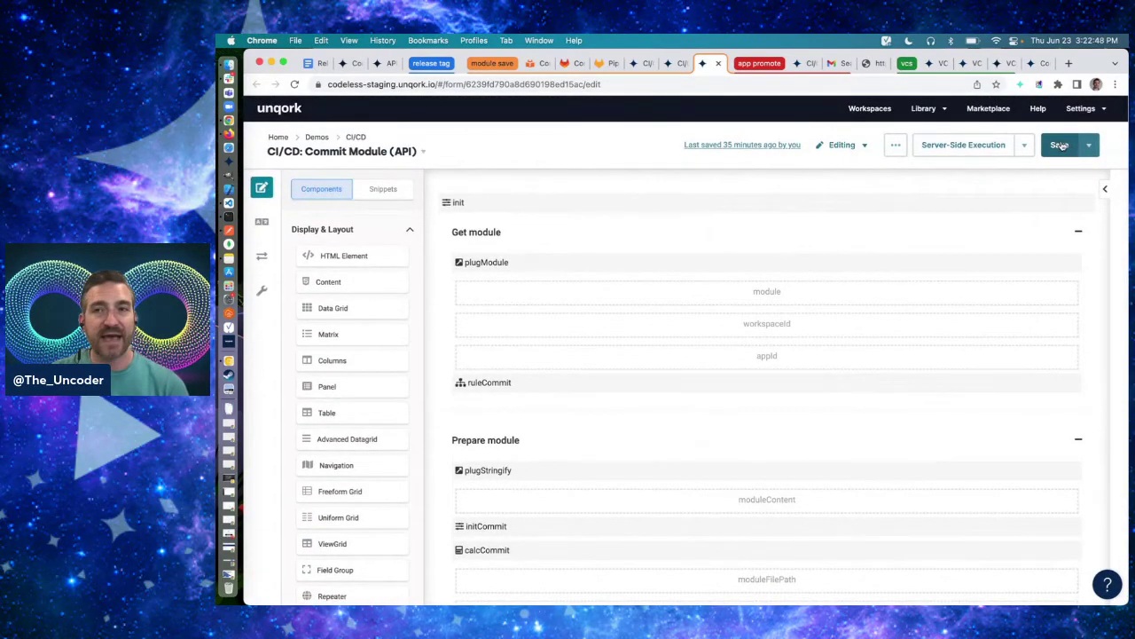
left_click(1061, 145)
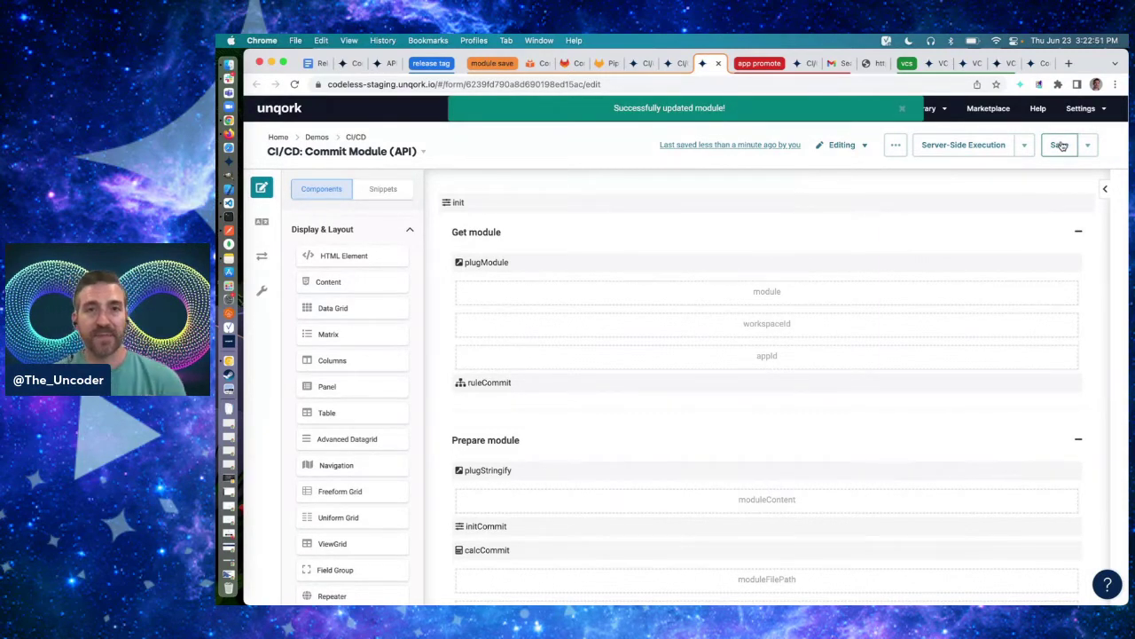
- Switch to the codeless project's staging commits in GitLab, refresh the list and open the newest commit
left_click(566, 64)
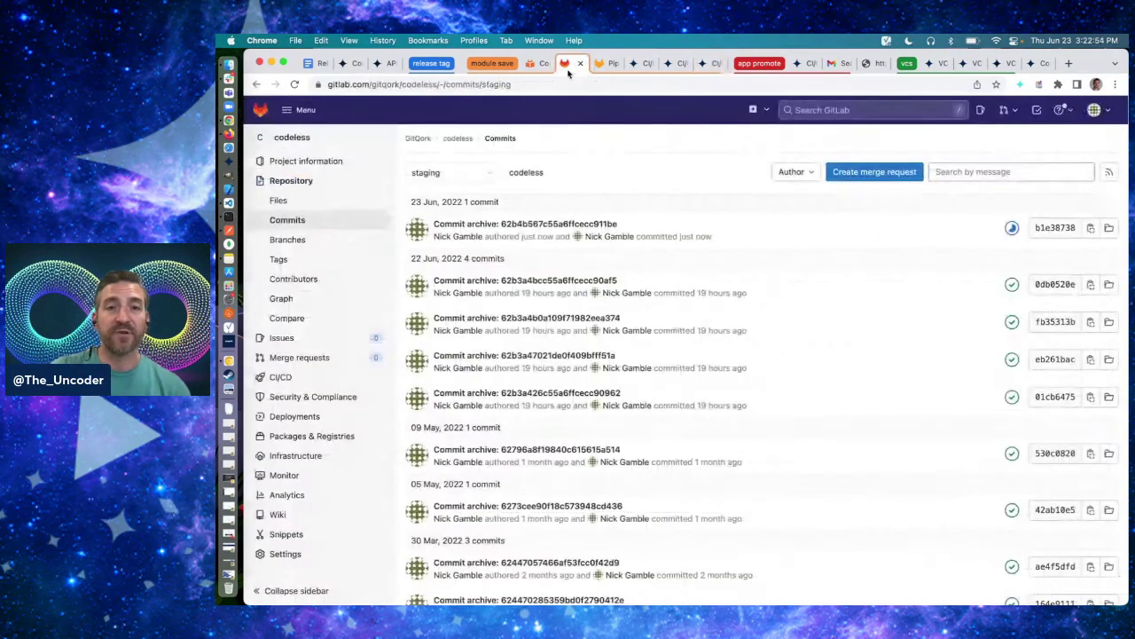
key("super+r")
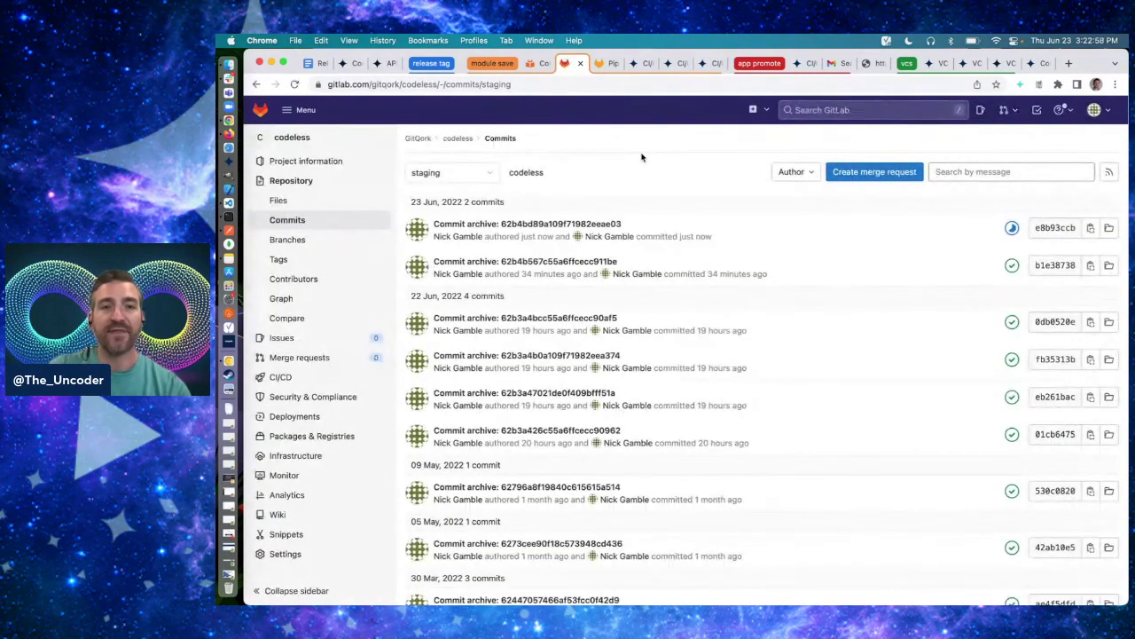
left_click_drag(486, 251, 431, 233)
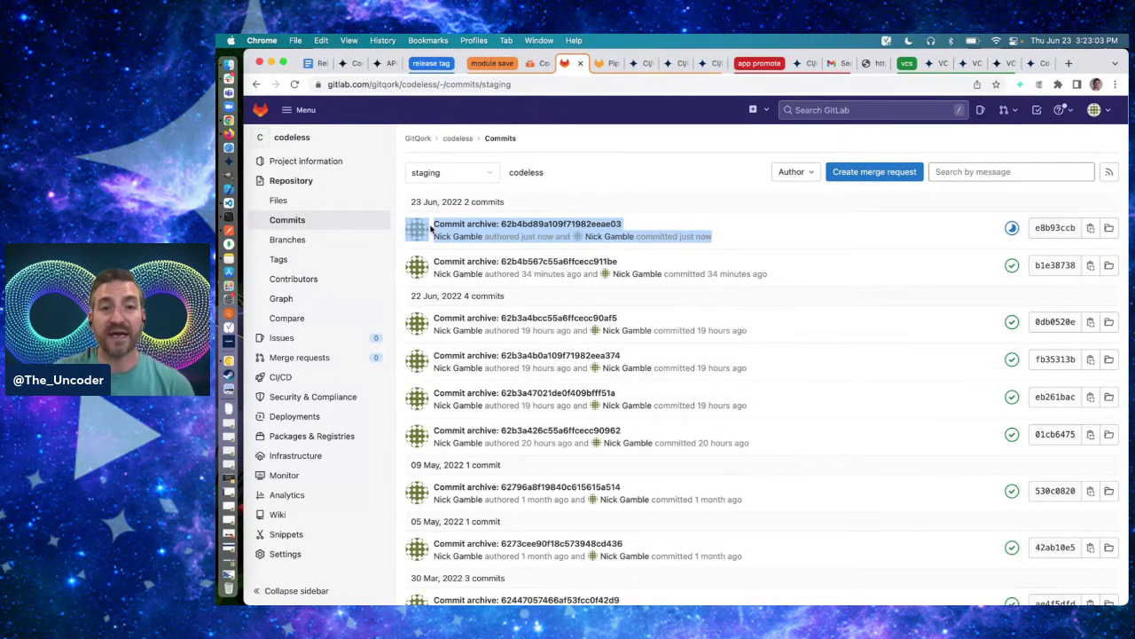
left_click(550, 224)
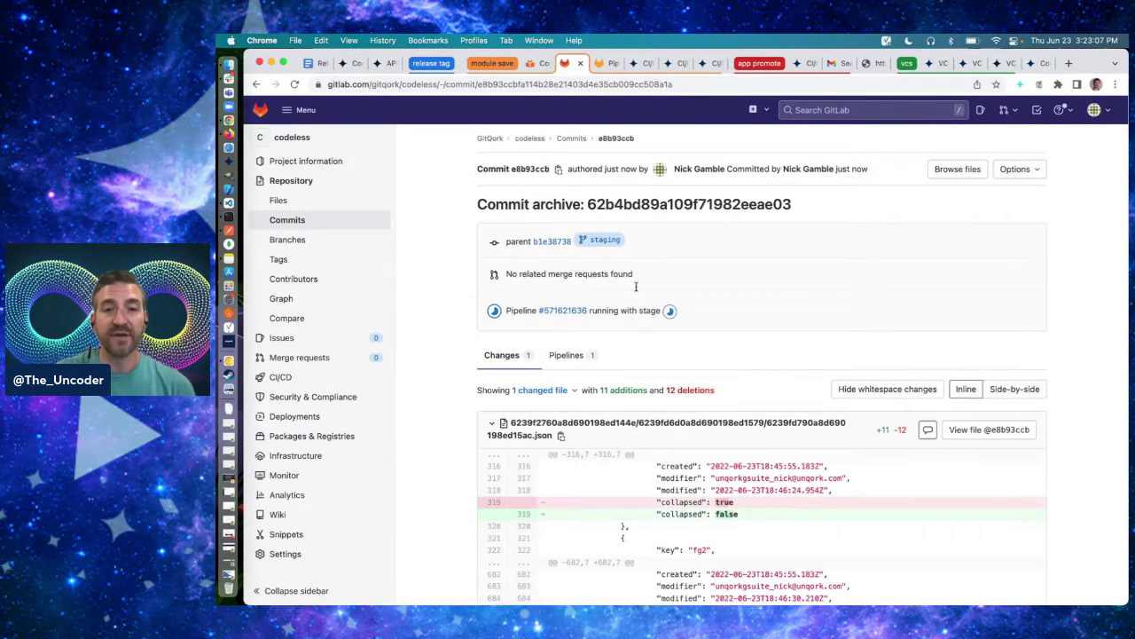
- Examine the commit's JSON diff for the panel title, collapsed state, archive and timestamp changes
scroll(696, 353, "down", 10)
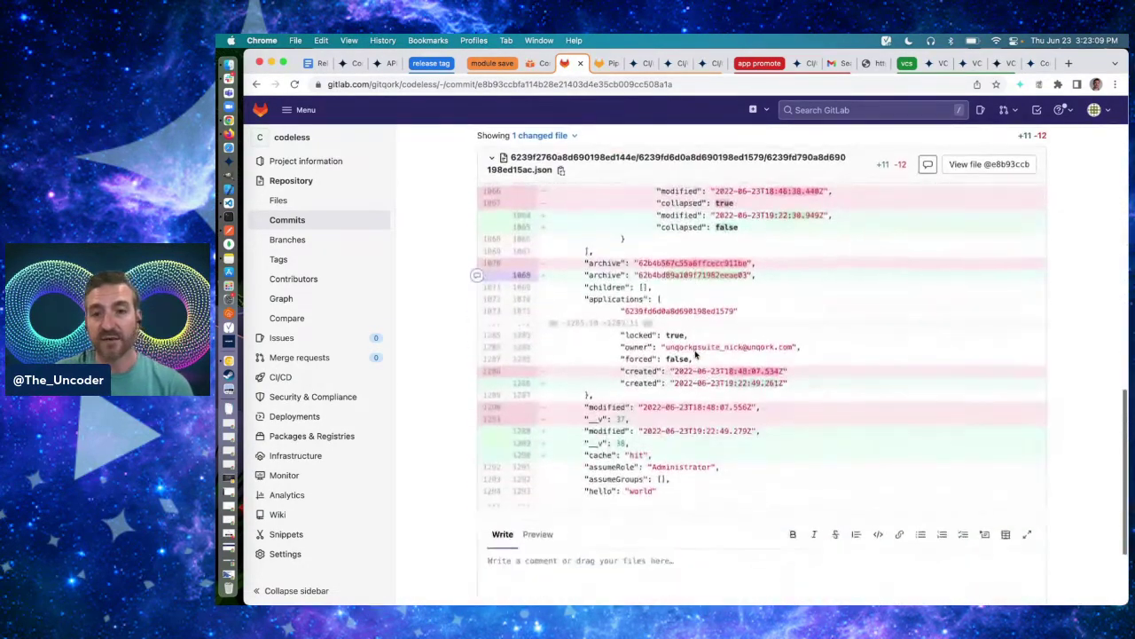
scroll(696, 354, "down", 2)
scroll(696, 353, "up", 5)
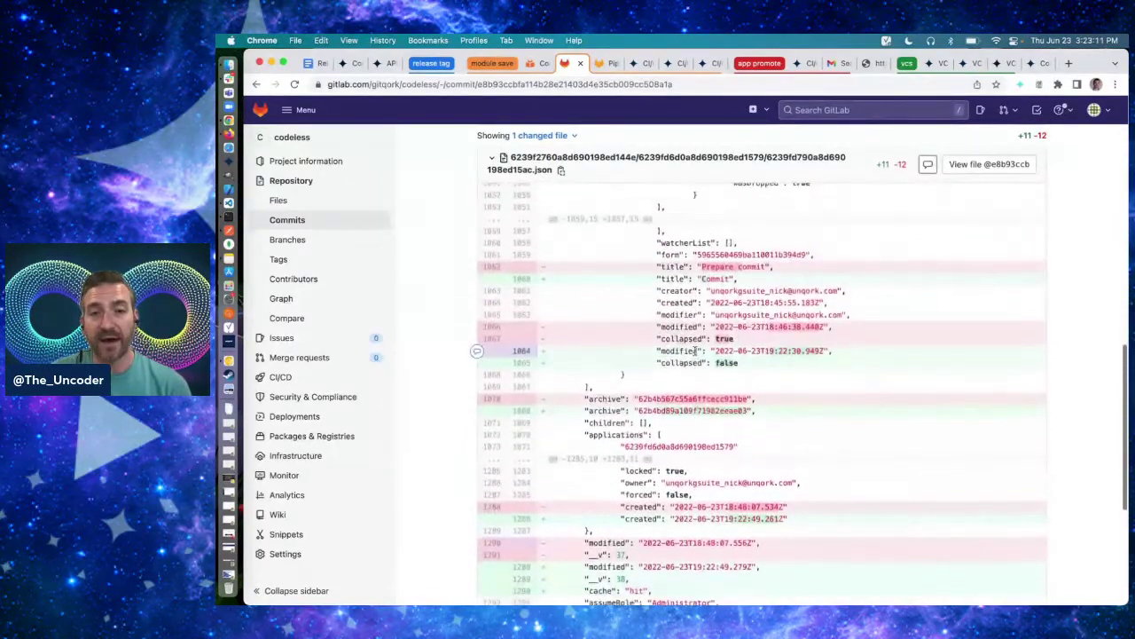
scroll(696, 351, "up", 15)
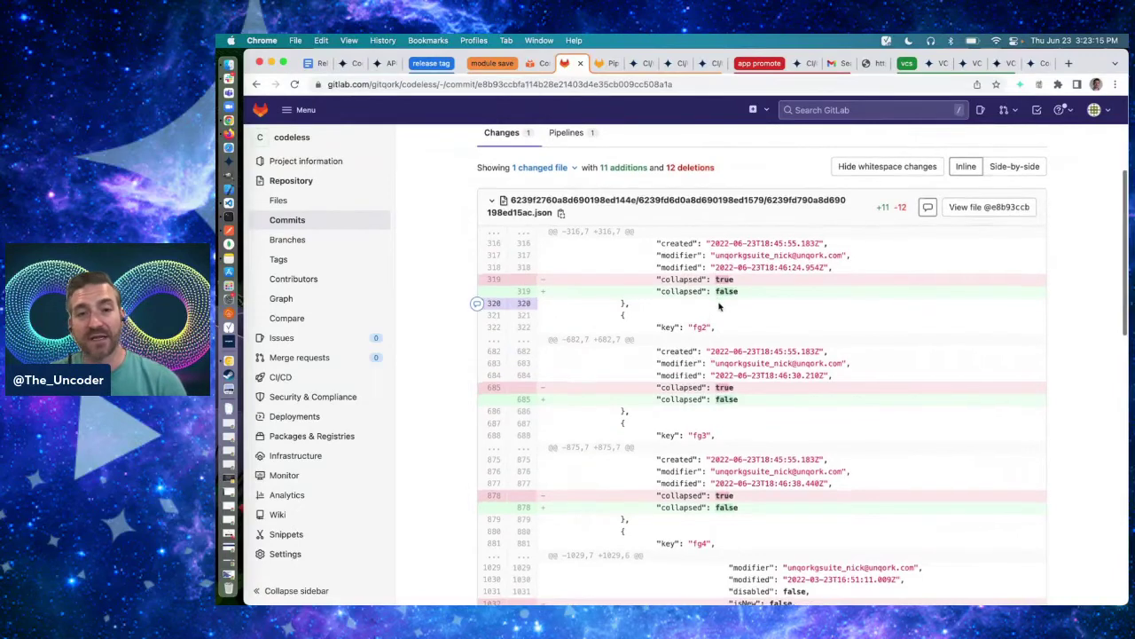
- Review the diff's title change from "Prepare commit" to "Commit", its archive and version lines, and the committed JSON file path
scroll(720, 306, "down", 5)
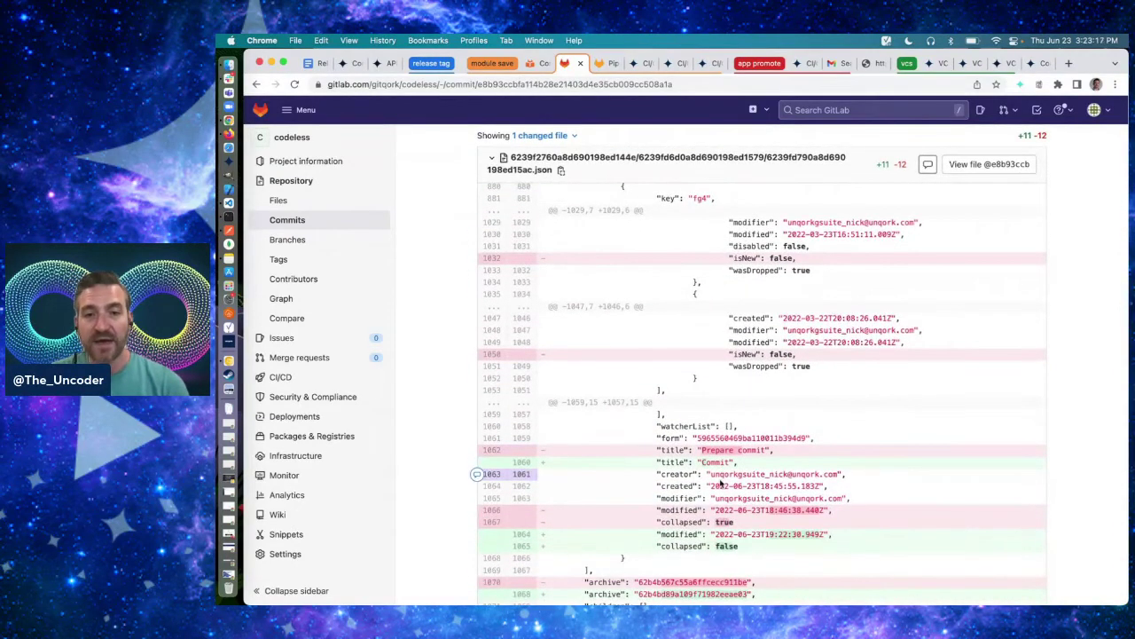
left_click_drag(741, 463, 645, 450)
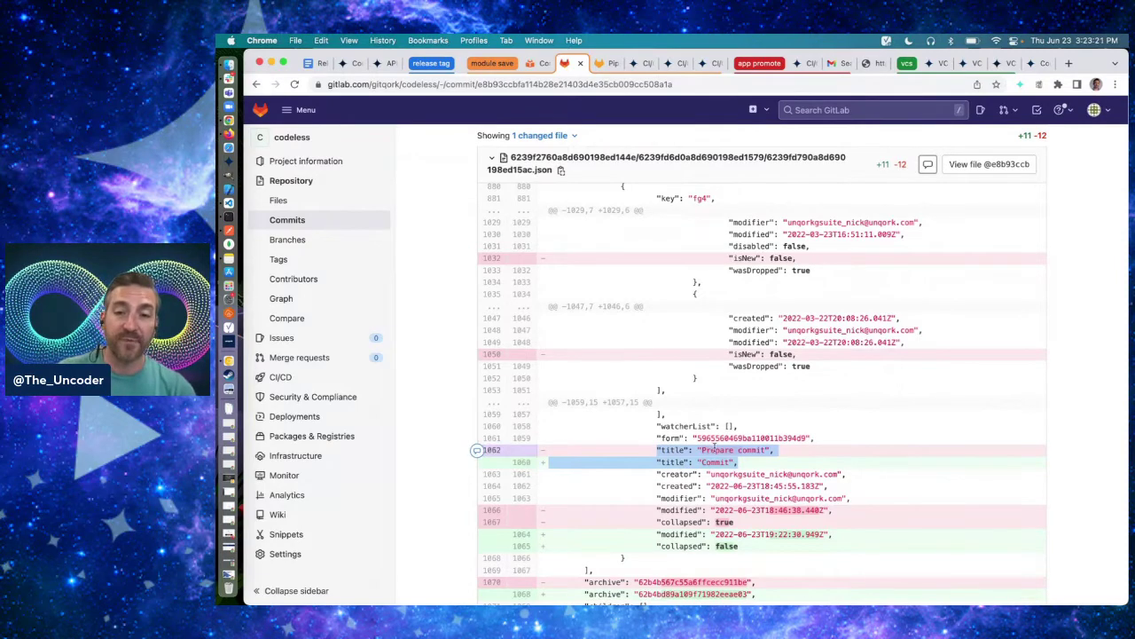
left_click(731, 455)
scroll(731, 455, "down", 6)
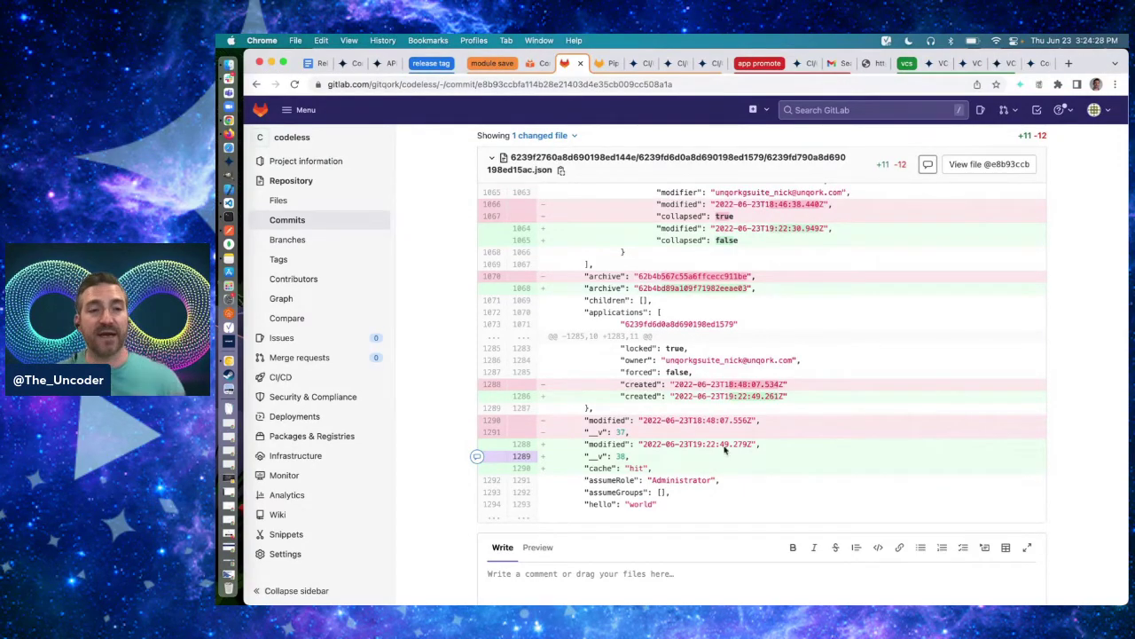
scroll(674, 337, "up", 10)
scroll(626, 216, "up", 5)
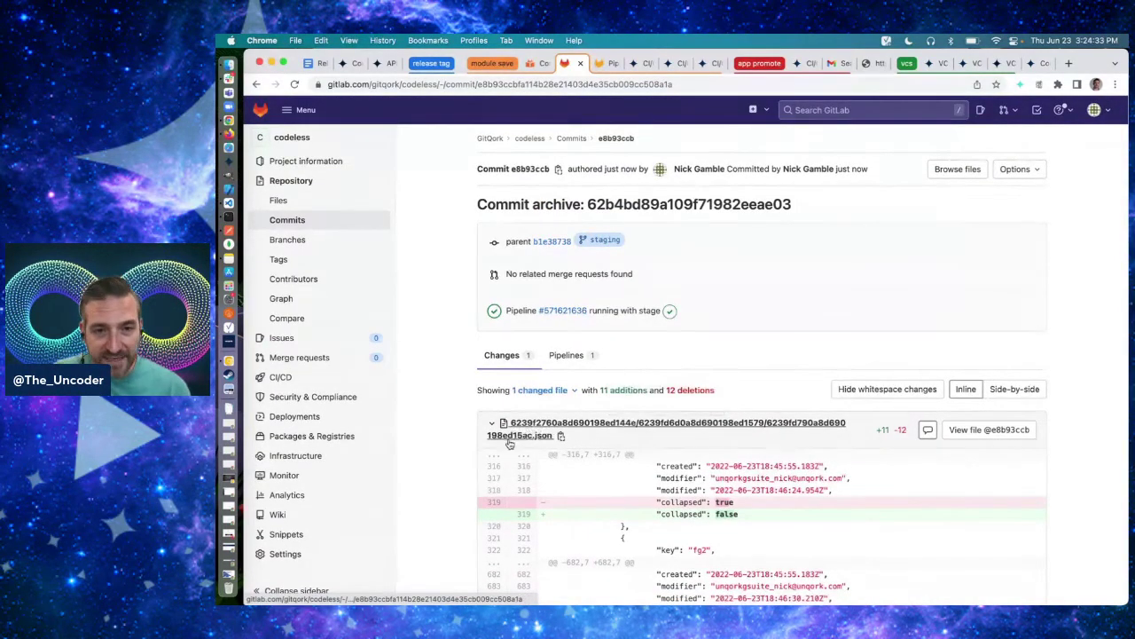
- Check the module ID in the CI/CD: Commit Module (API) URL against the JSON file name in the GitLab commit
left_click(714, 63)
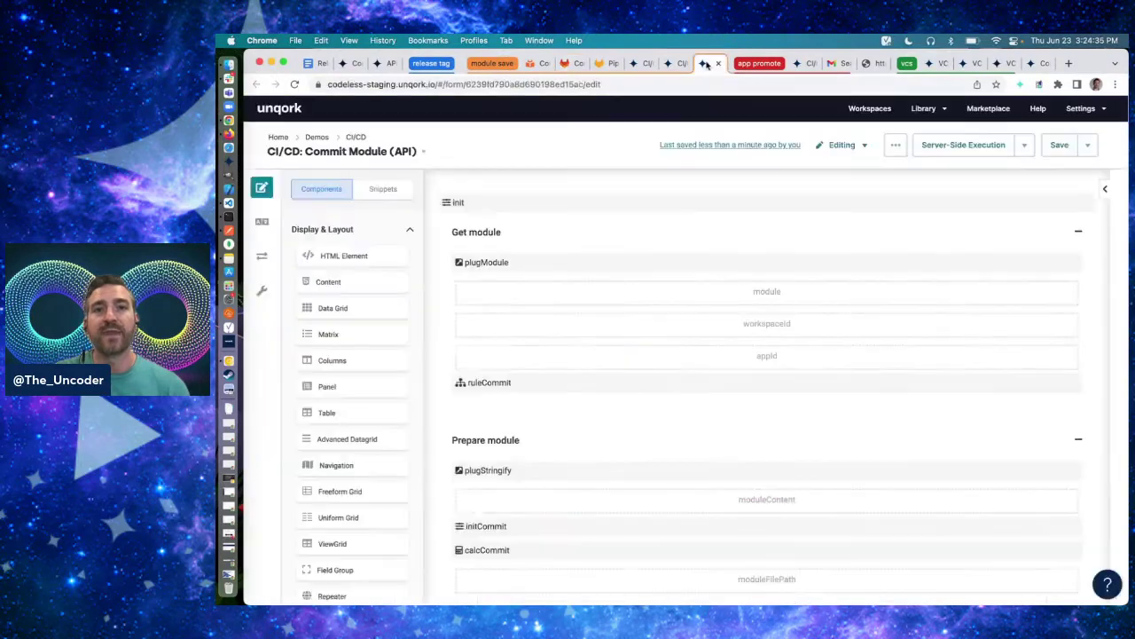
double_click(550, 84)
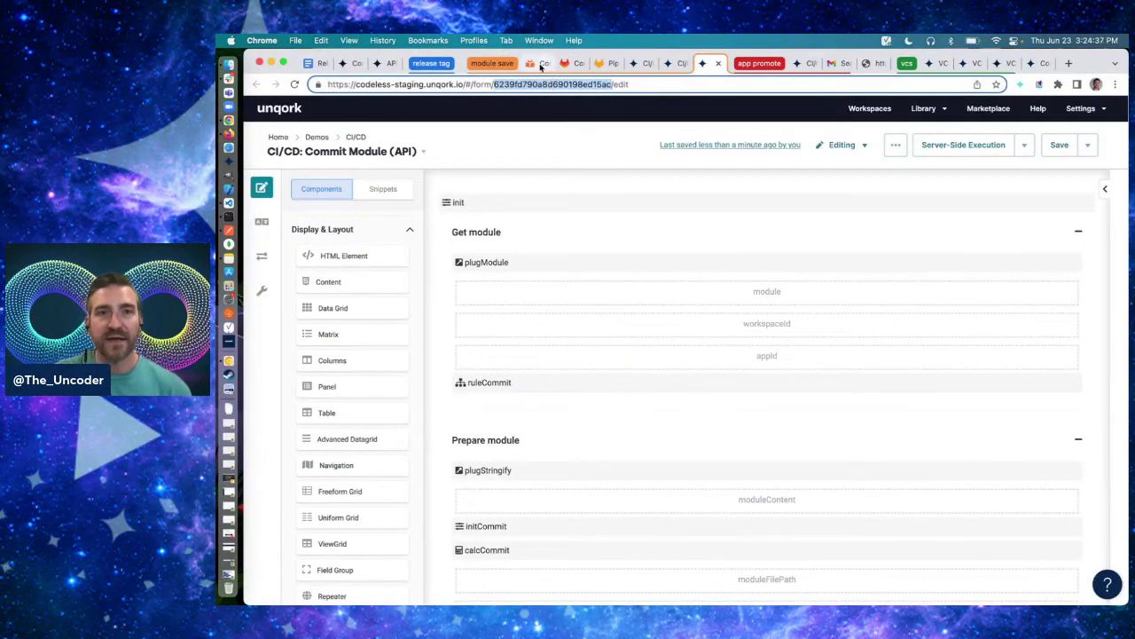
left_click(538, 63)
left_click(565, 63)
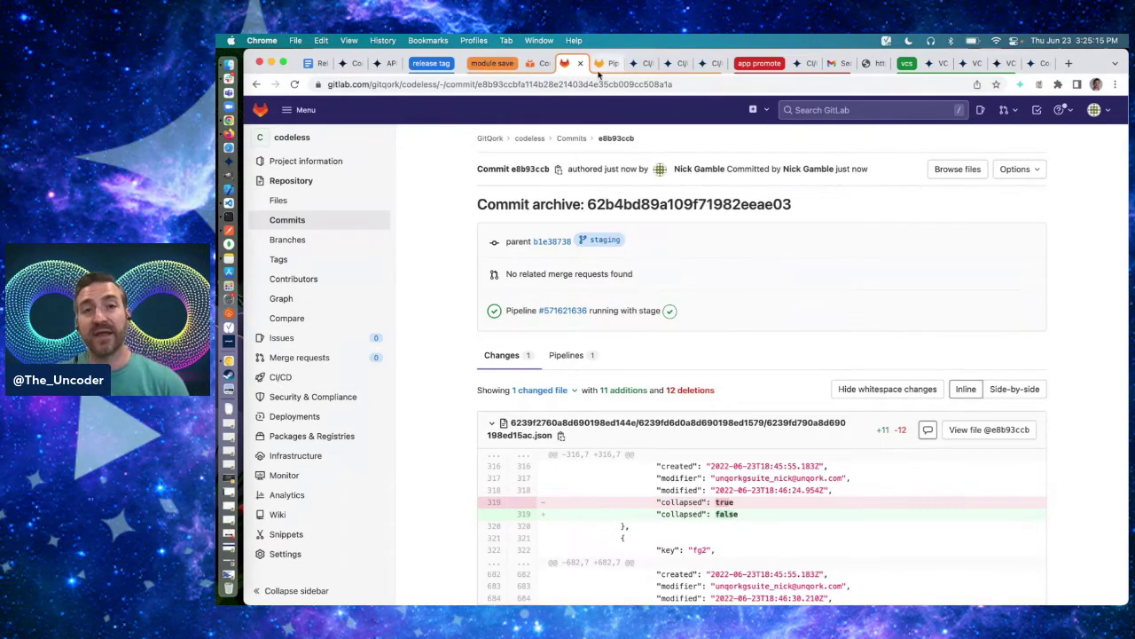
- View the codeless project's pipelines, open the main branch's CI/CD pipeline editor and read the stages and build-job definitions
left_click(598, 66)
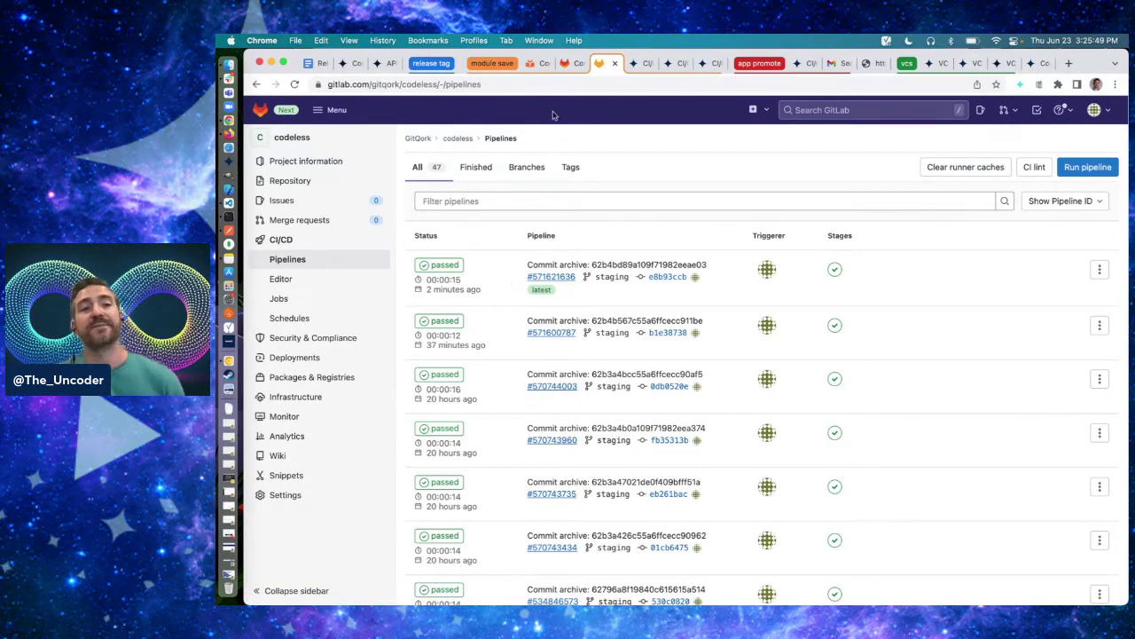
left_click(302, 280)
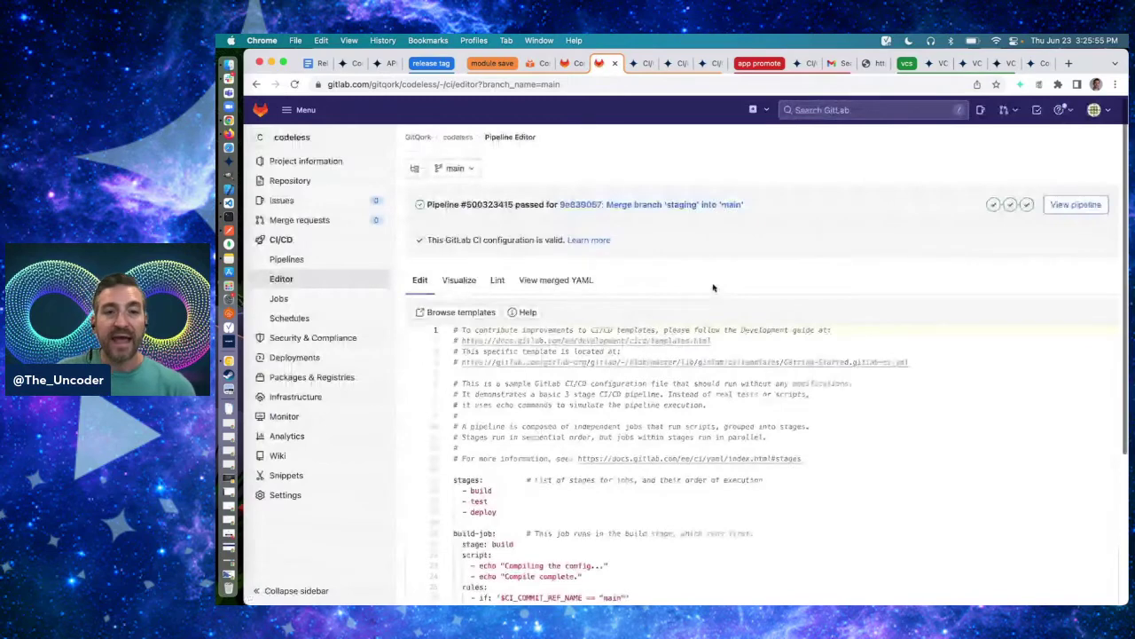
scroll(712, 287, "down", 5)
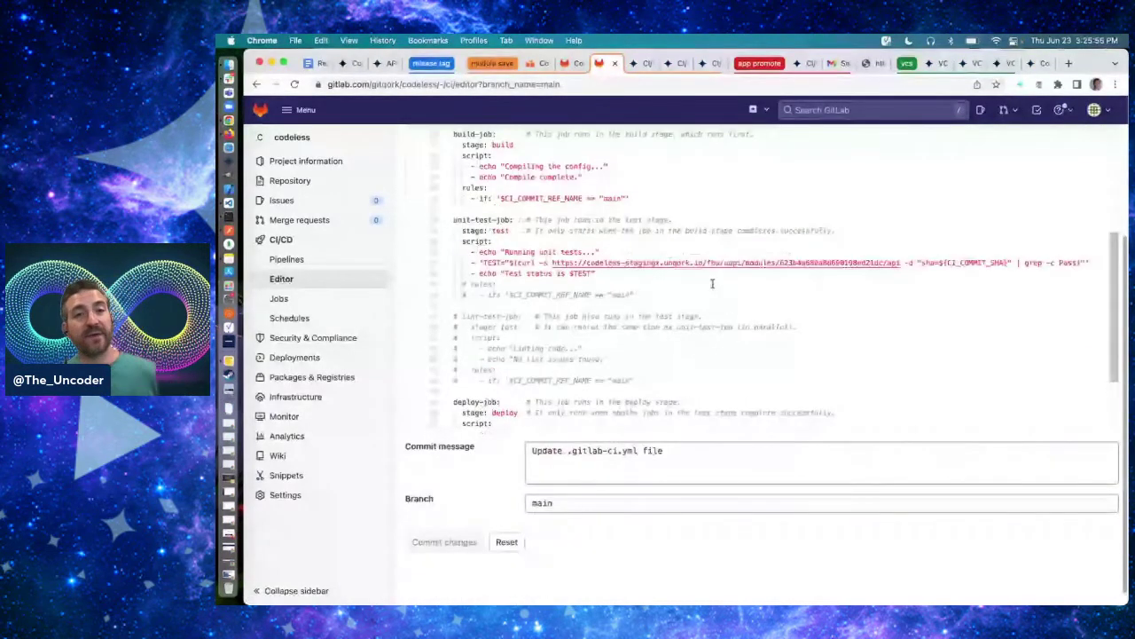
scroll(713, 283, "up", 3)
scroll(712, 284, "up", 2)
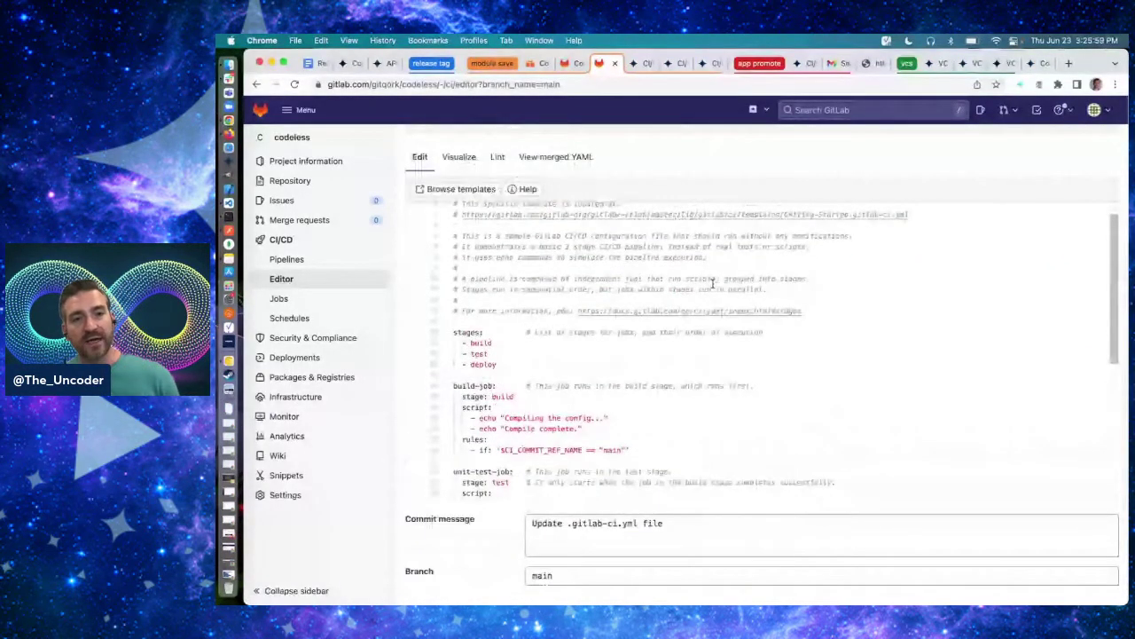
scroll(712, 283, "down", 2)
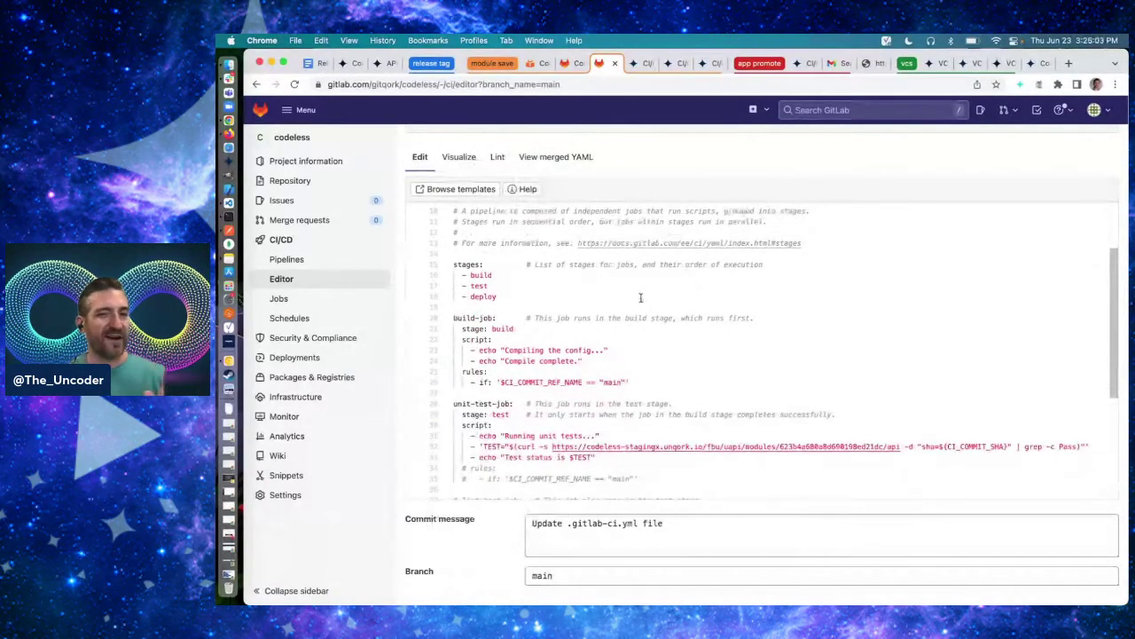
scroll(642, 356, "down", 1)
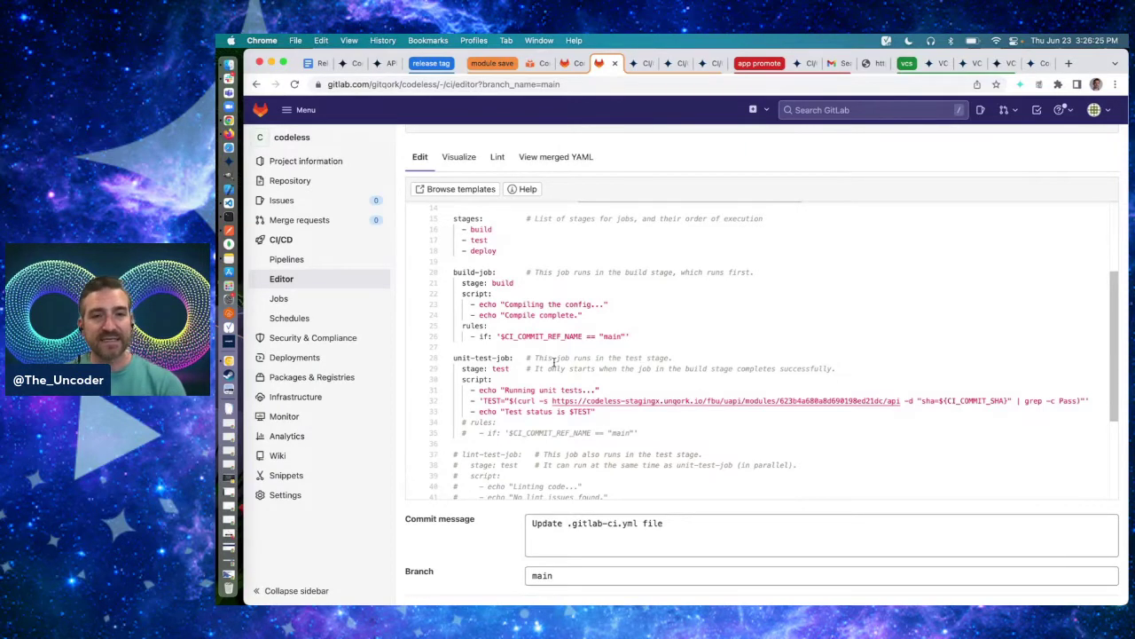
scroll(554, 359, "down", 1)
scroll(529, 324, "up", 1)
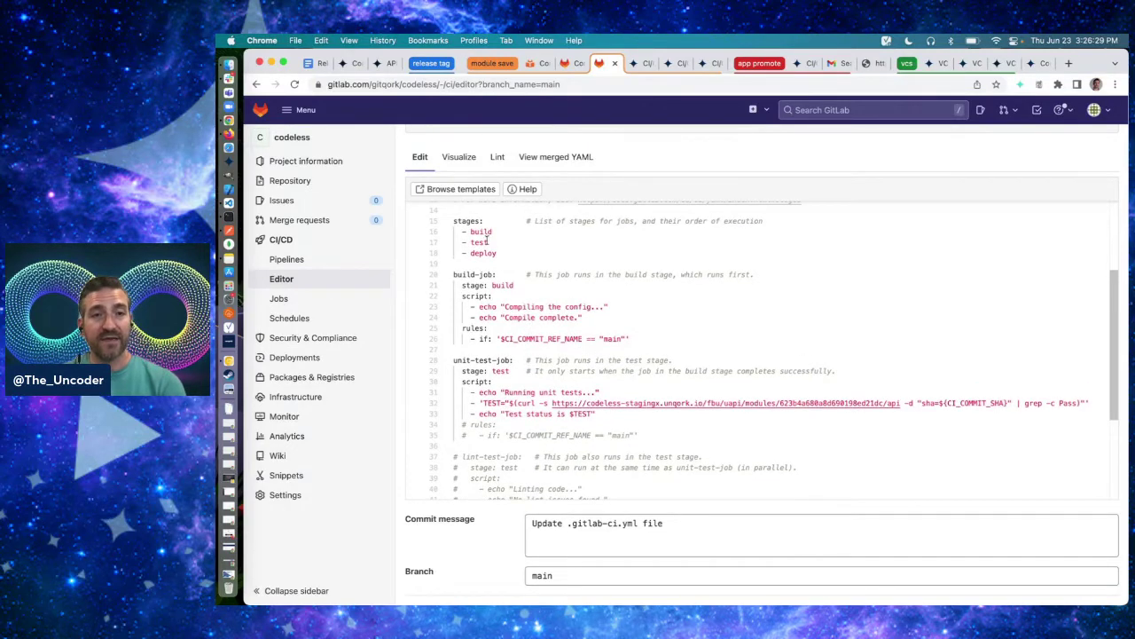
scroll(545, 287, "up", 4)
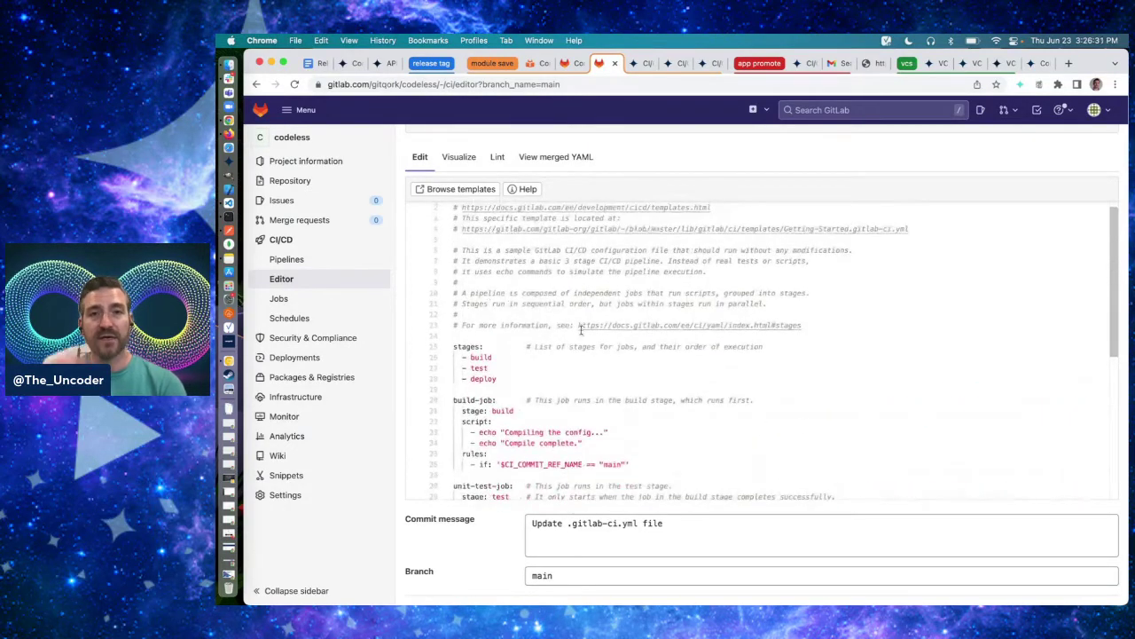
scroll(581, 329, "down", 4)
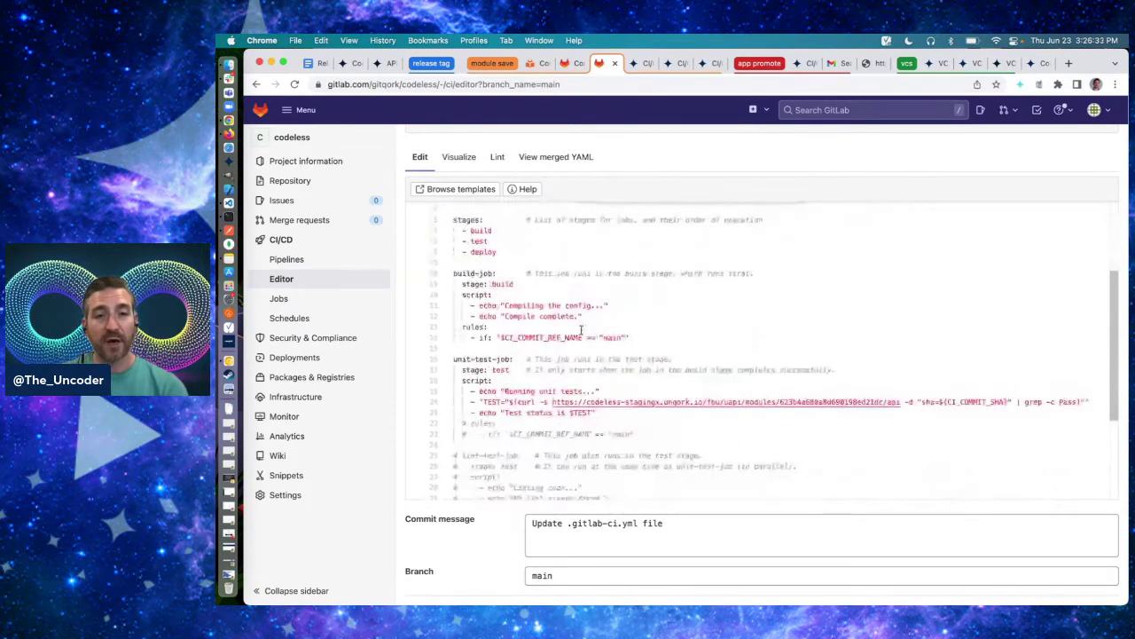
- Examine unit-test-job's test stage and the module API URL and CI_COMMIT_SHA variable in its TEST script line
left_click_drag(453, 357, 523, 379)
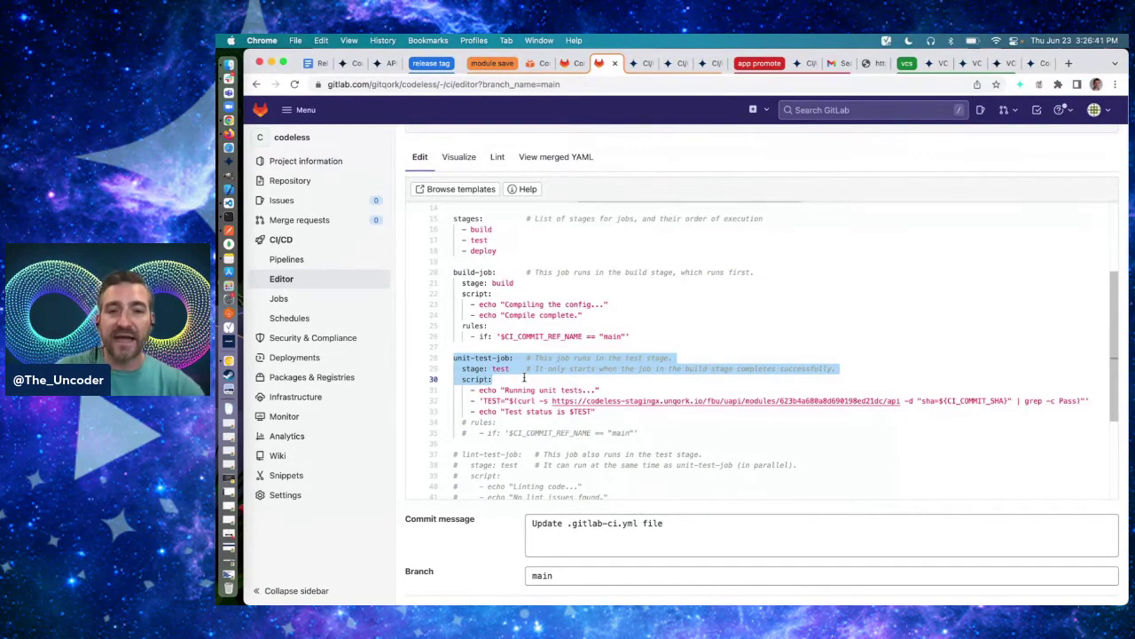
left_click(667, 400)
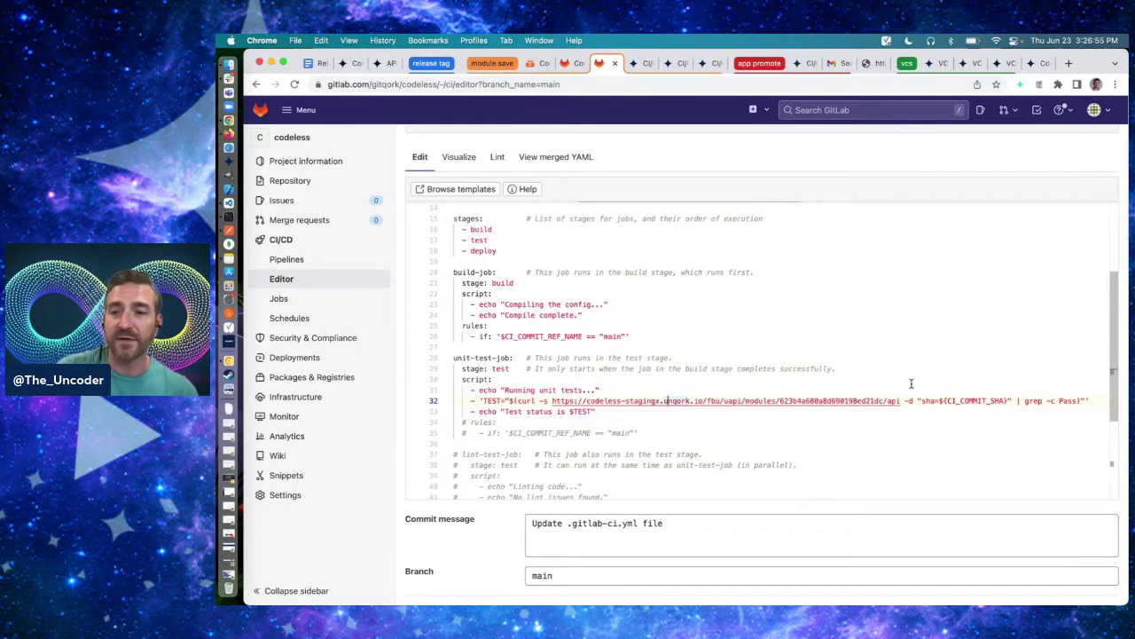
left_click_drag(900, 400, 849, 400)
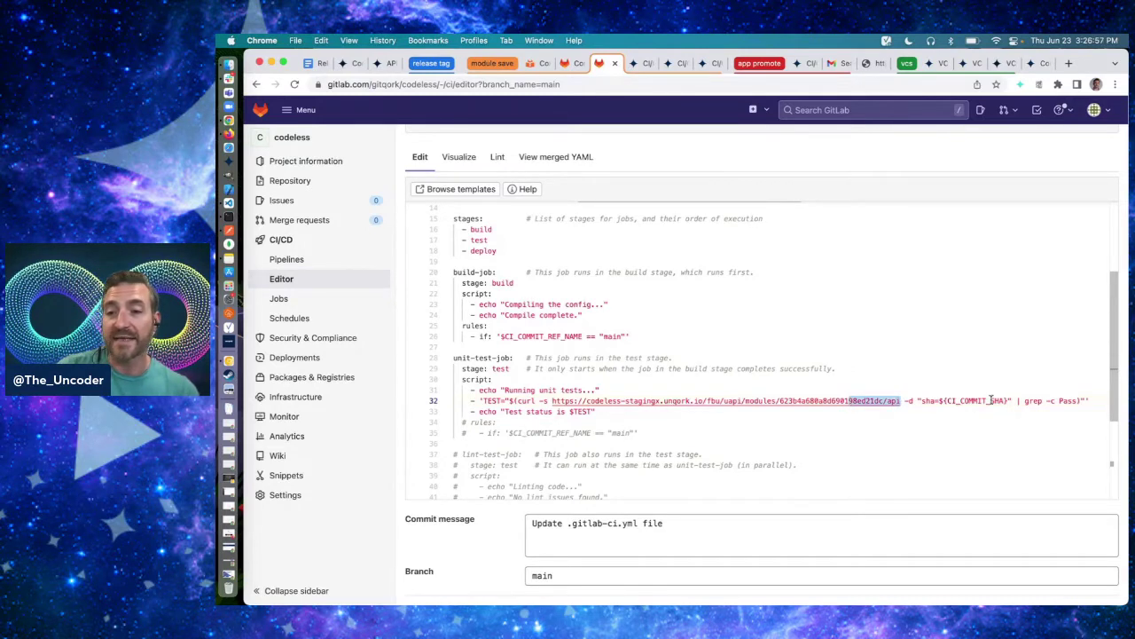
double_click(965, 401)
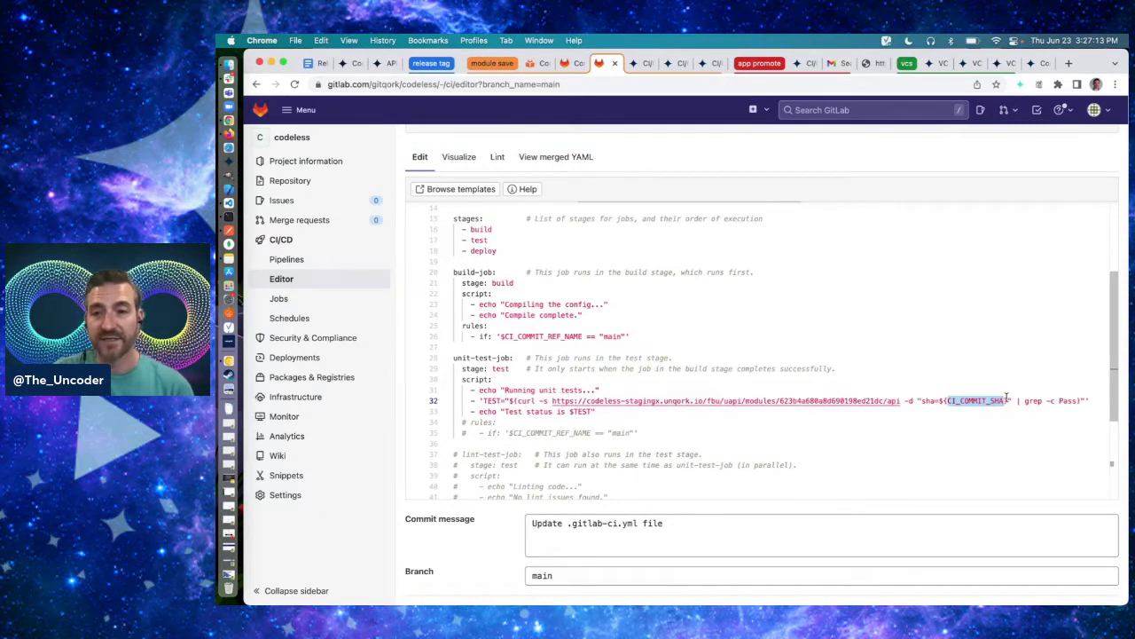
left_click(1080, 400)
left_click_drag(1081, 400, 898, 388)
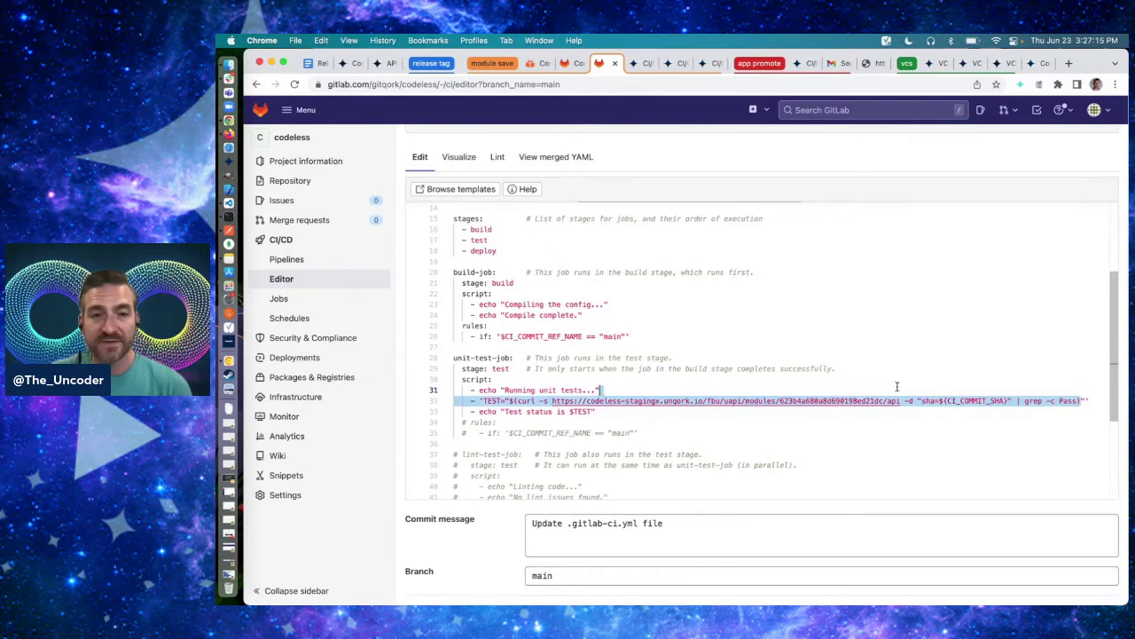
- Trace the TEST line's curl call, the sha data it sends to the API and the grep filter for Pass
left_click(512, 402)
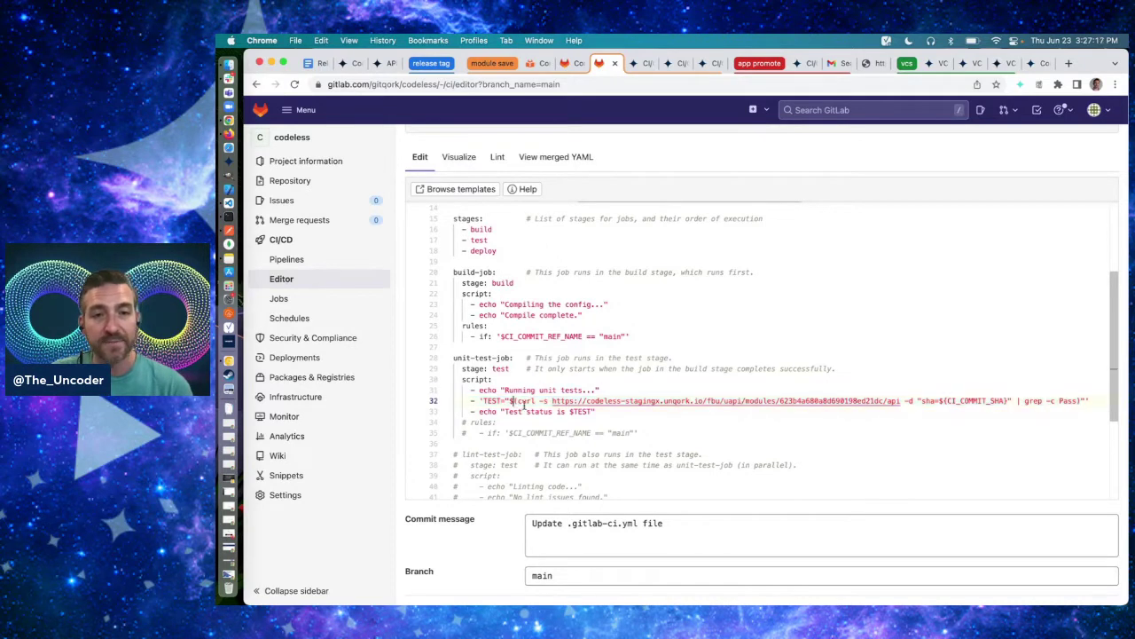
double_click(523, 401)
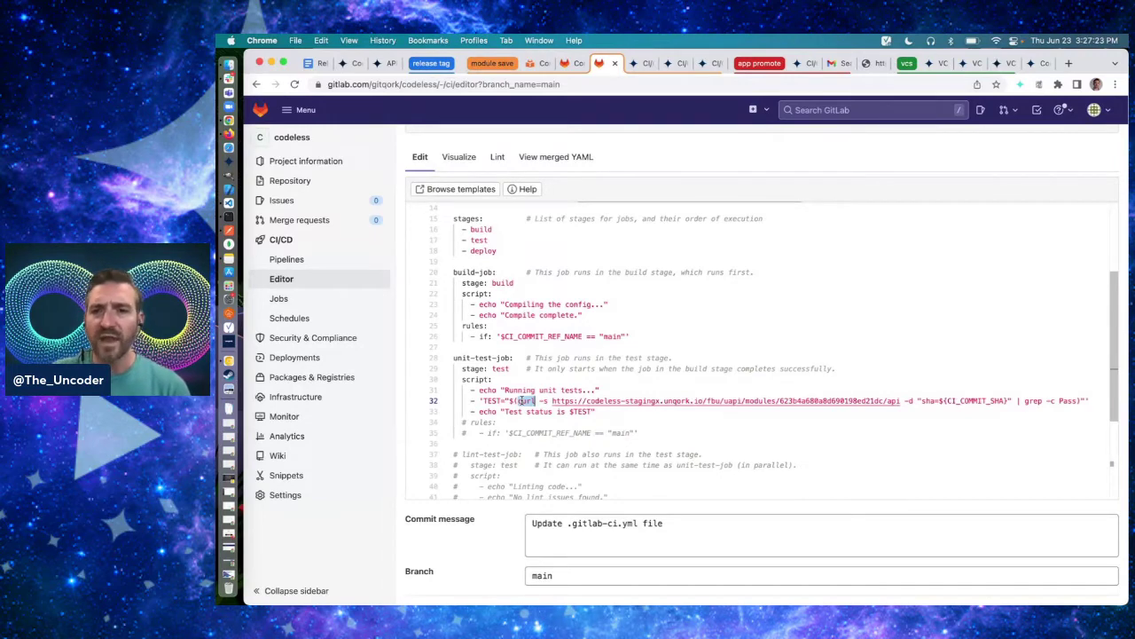
left_click(904, 400)
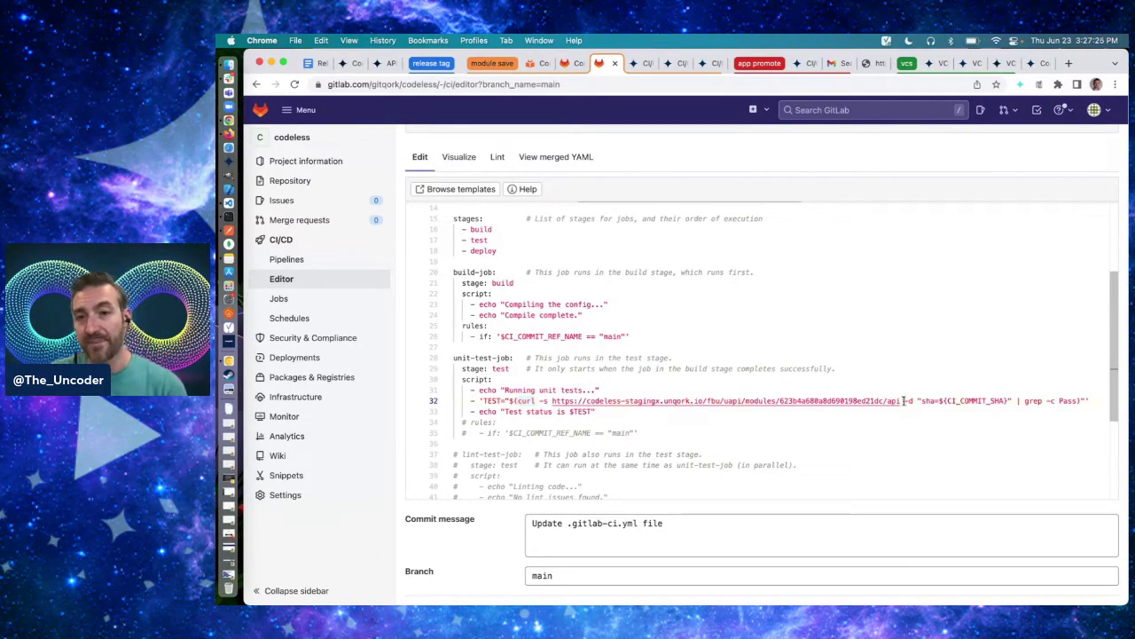
left_click_drag(904, 400, 1011, 400)
left_click(1034, 400)
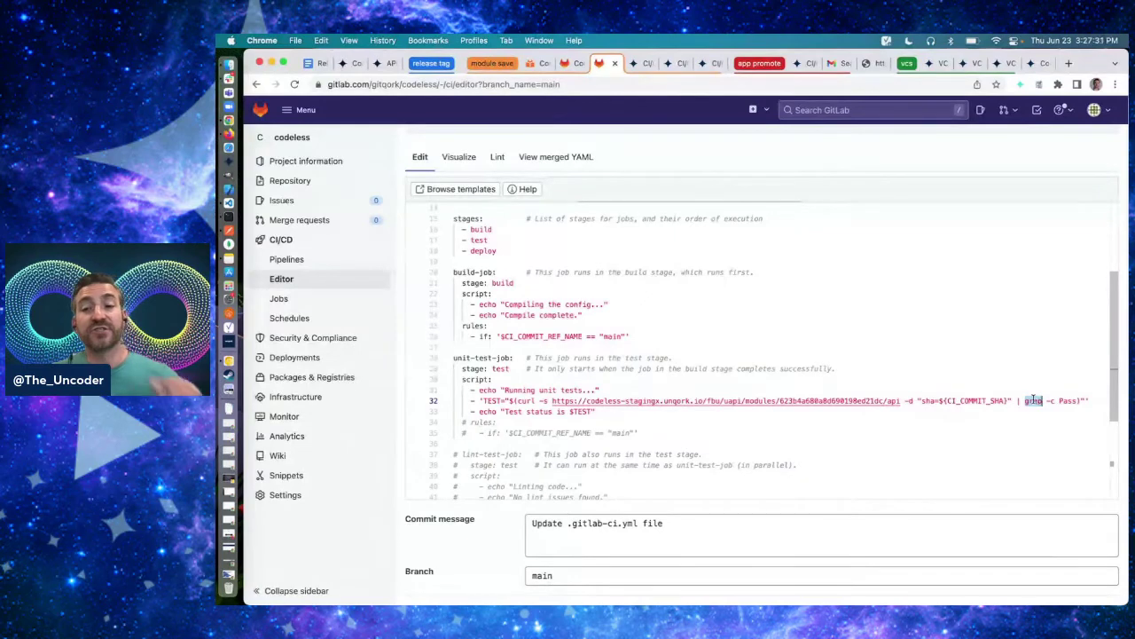
left_click(1034, 399)
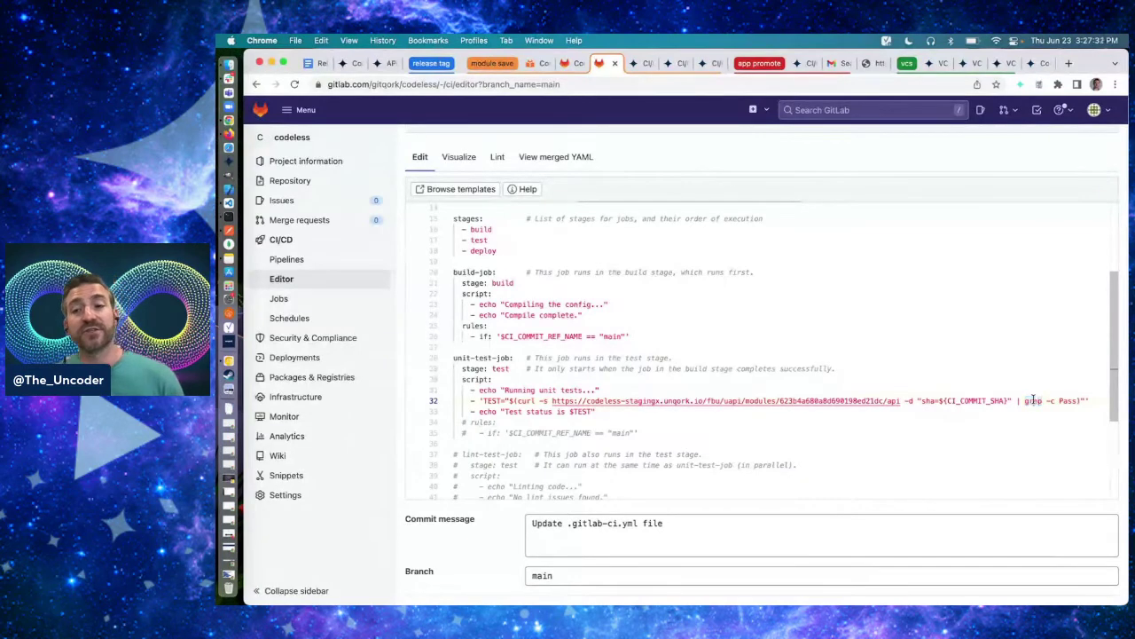
left_click(669, 400)
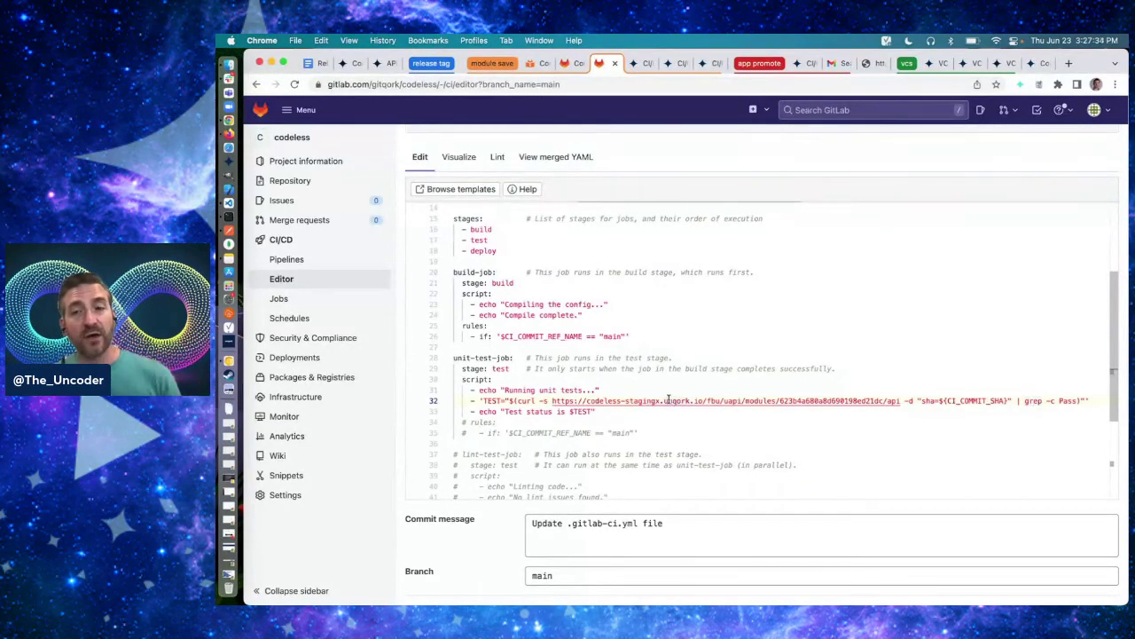
left_click(1068, 400)
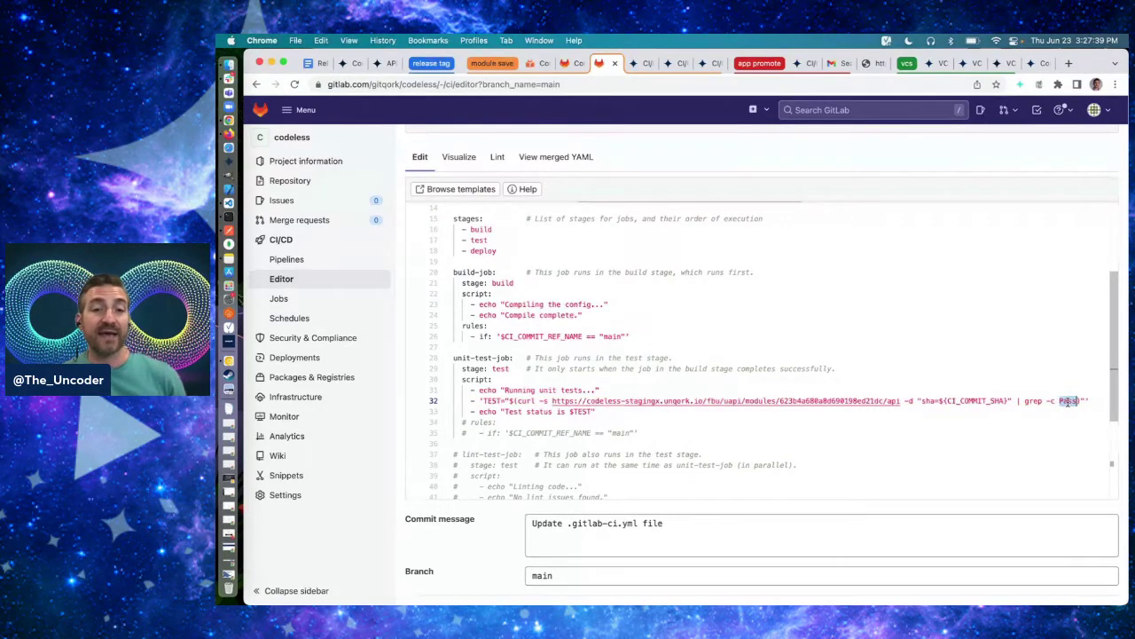
- Look over the commented lint-test-job and the deploy-job, and return to the start of the pipeline configuration
scroll(799, 370, "down", 1)
scroll(799, 370, "down", 5)
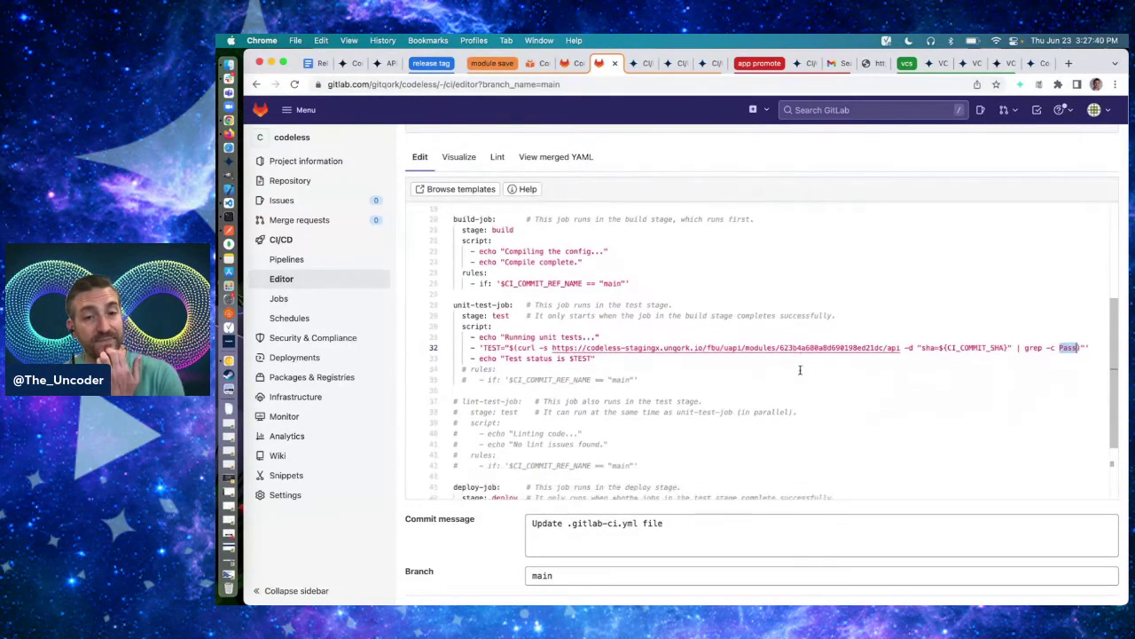
scroll(799, 370, "up", 3)
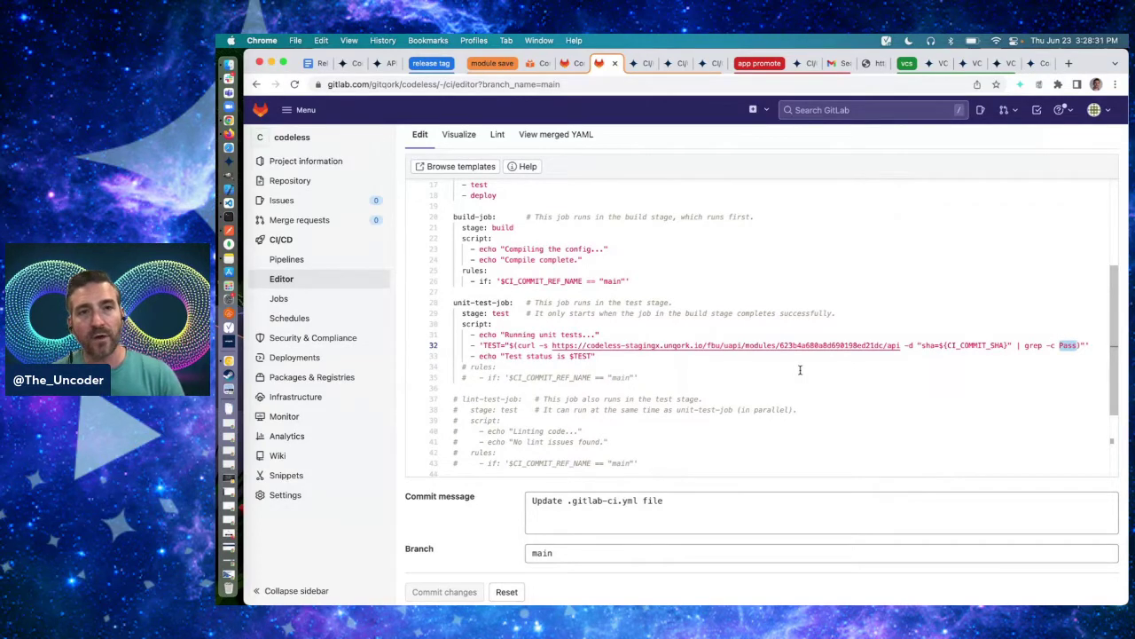
scroll(639, 276, "up", 10)
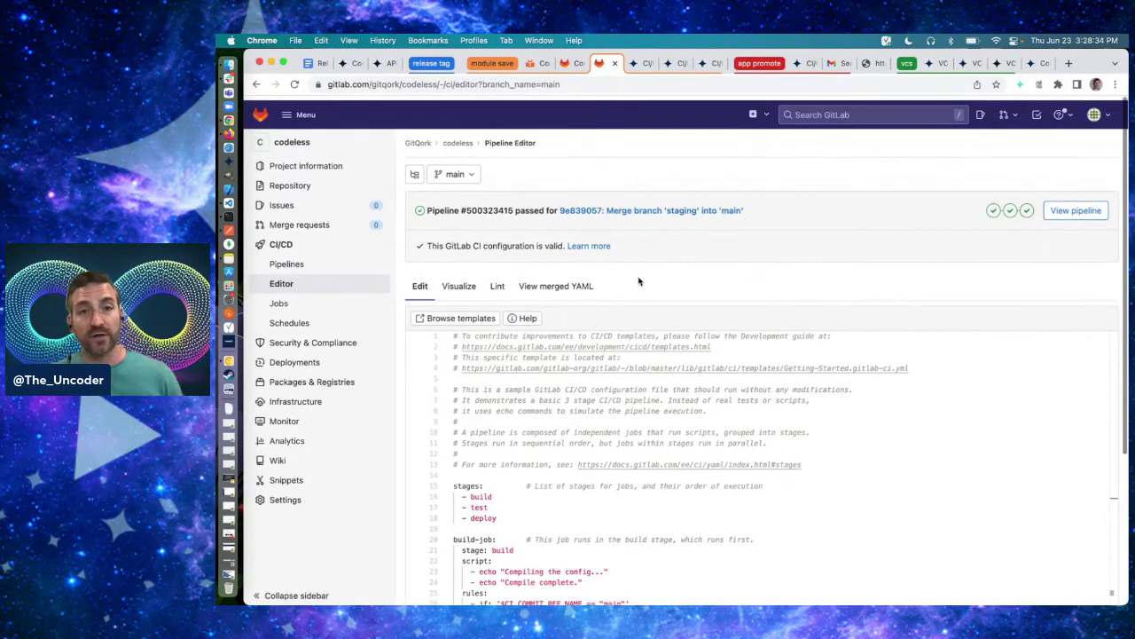
- Open the codeless repository's files in GitLab and start a new merge request from staging into main
left_click(565, 63)
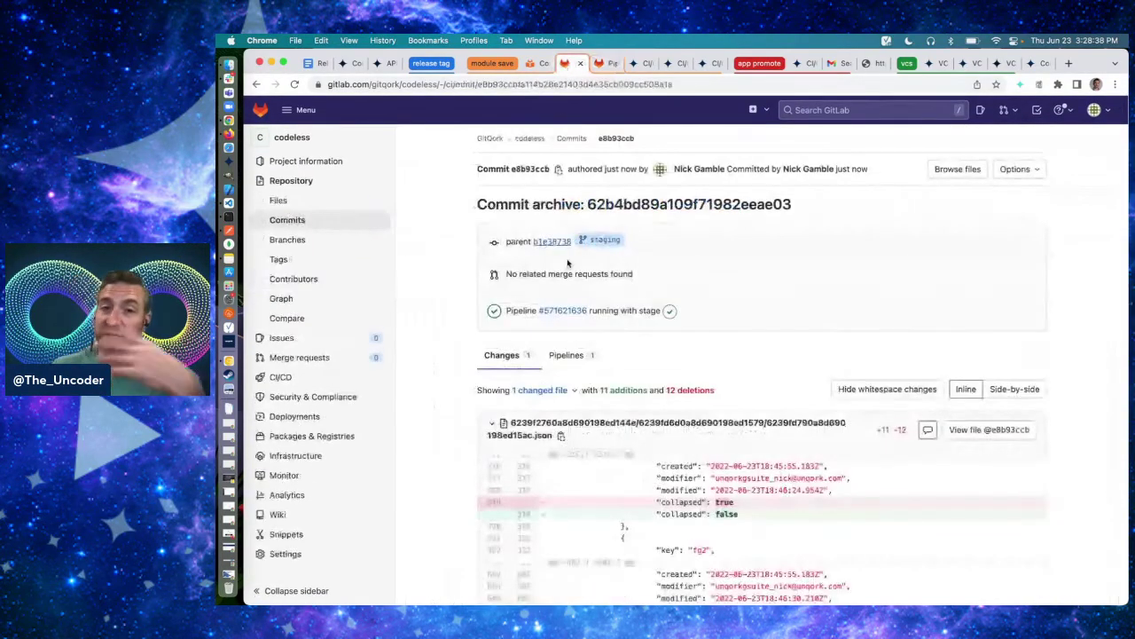
left_click(306, 204)
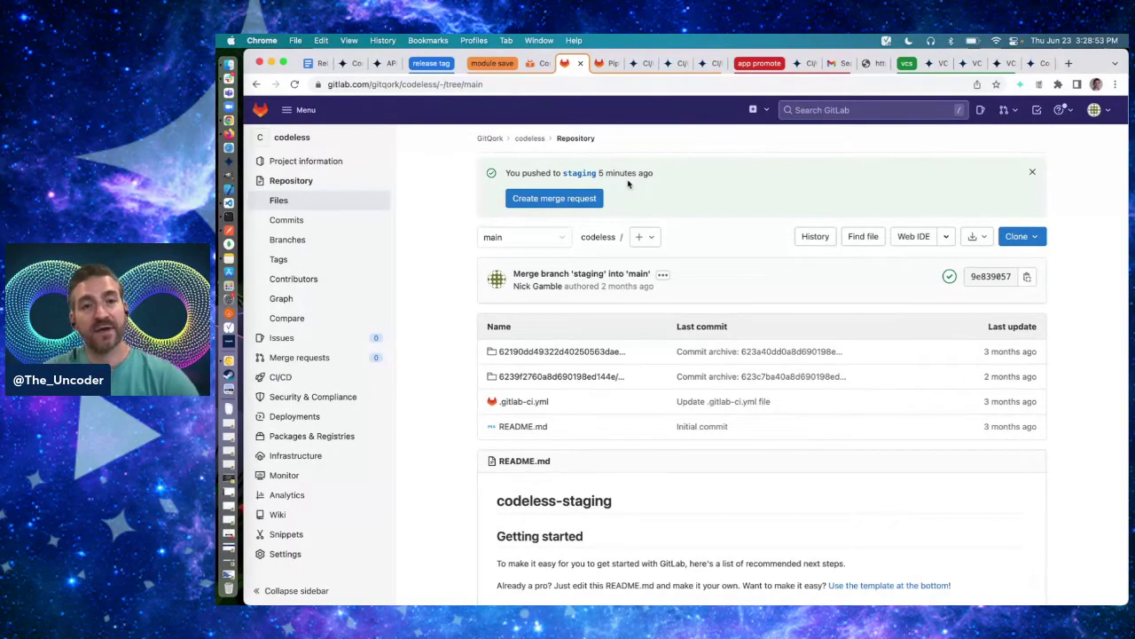
left_click(555, 199)
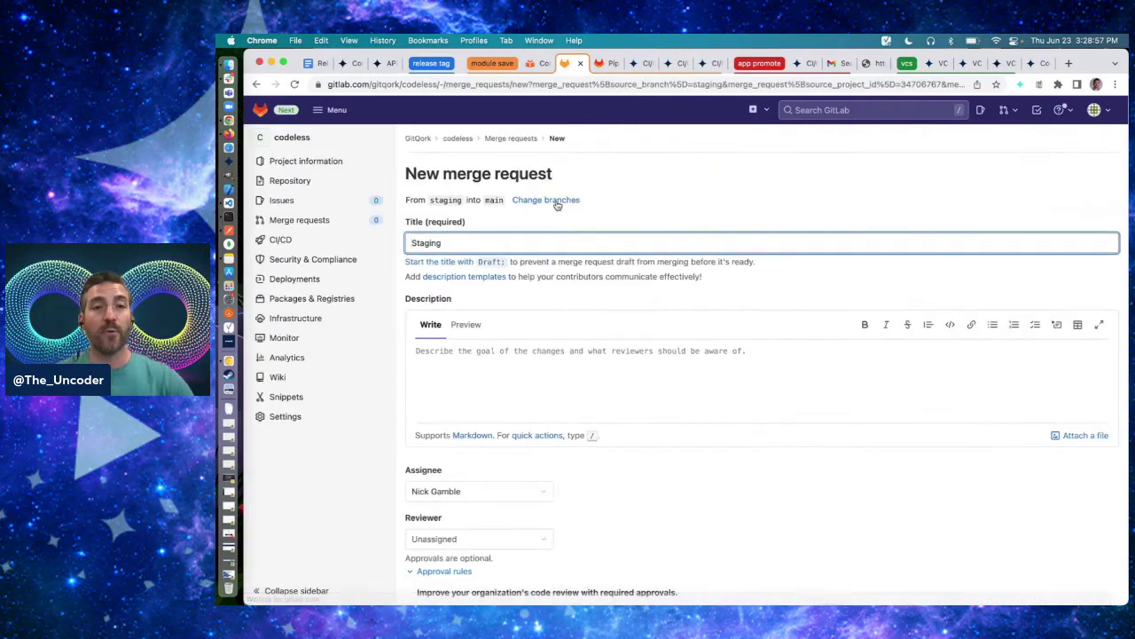
double_click(488, 199)
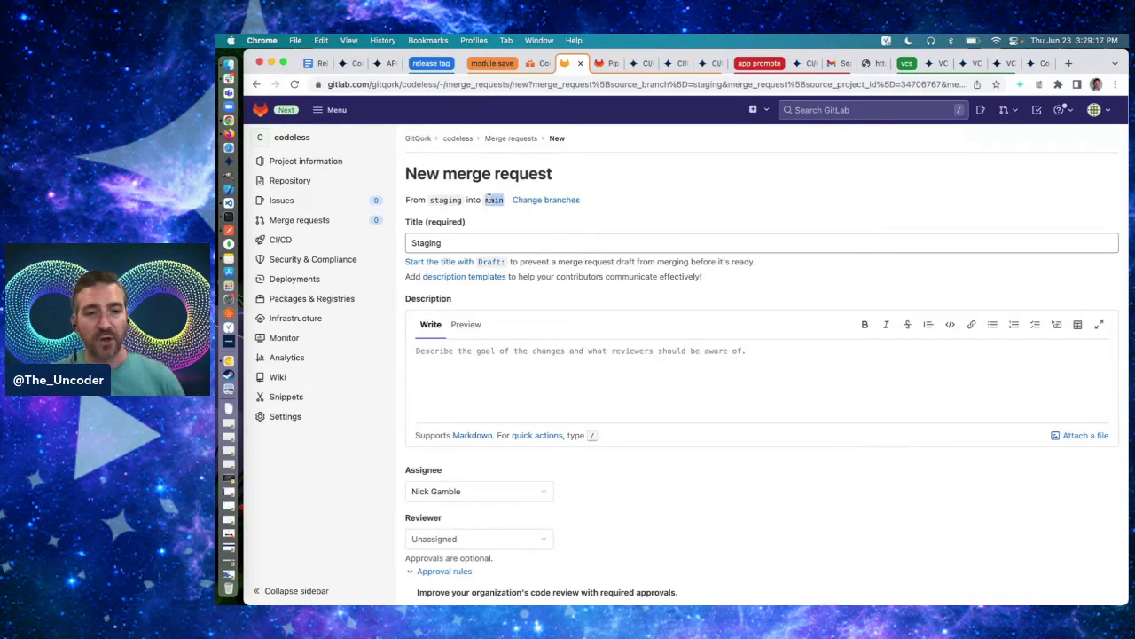
- Review the merge request's form and commit list, and set its description to "lets merge it!"
scroll(613, 373, "down", 5)
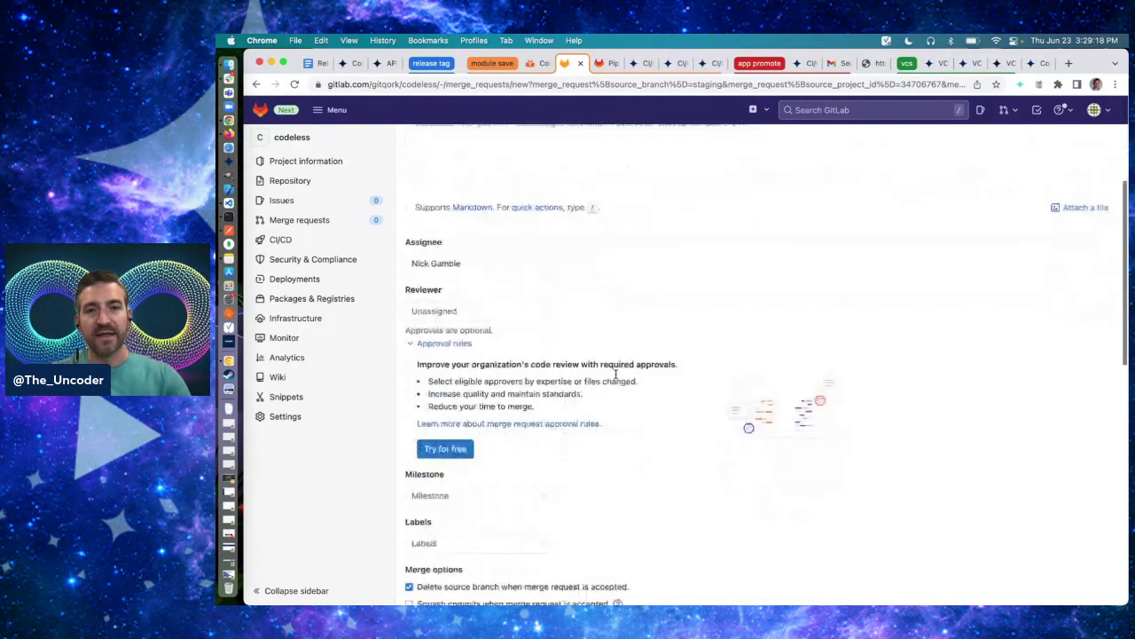
scroll(615, 374, "down", 10)
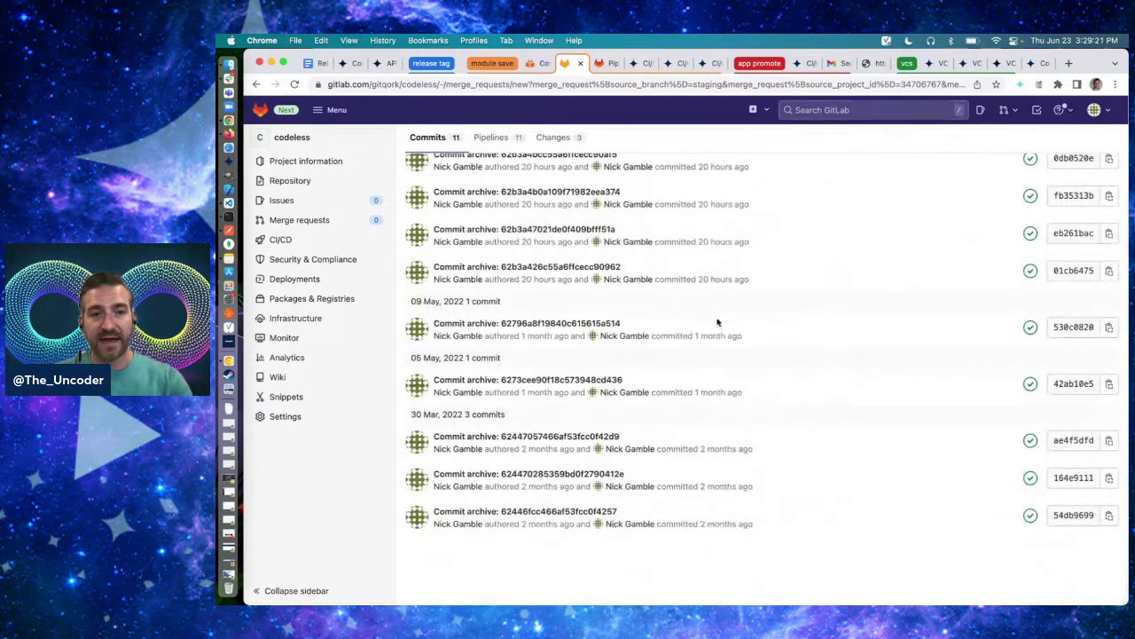
scroll(718, 322, "up", 15)
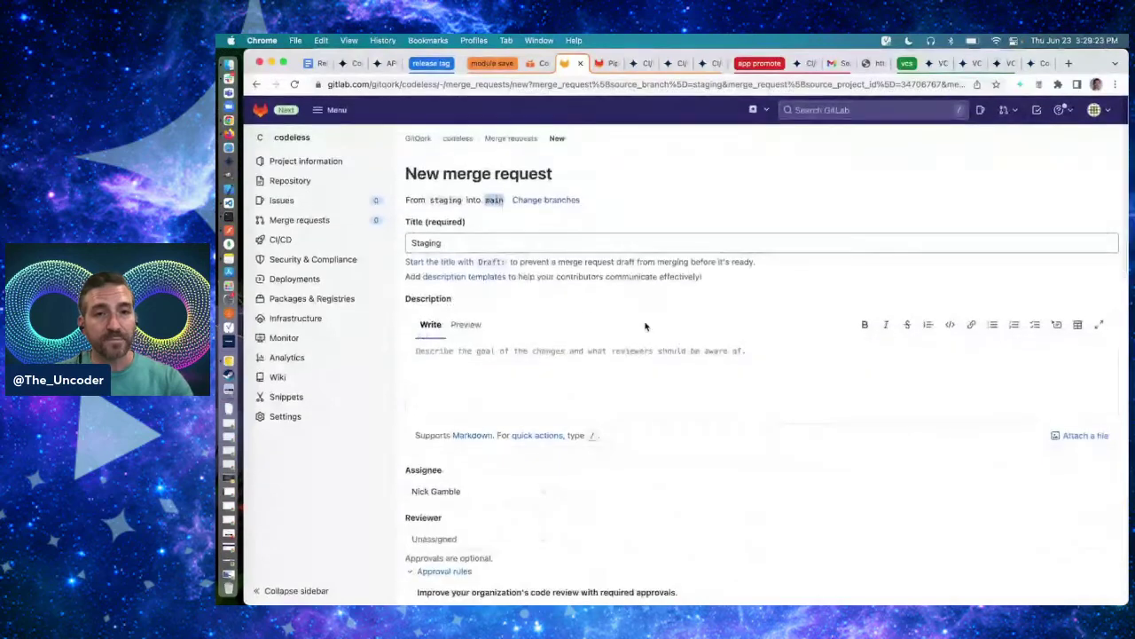
scroll(532, 293, "down", 2)
left_click(524, 245)
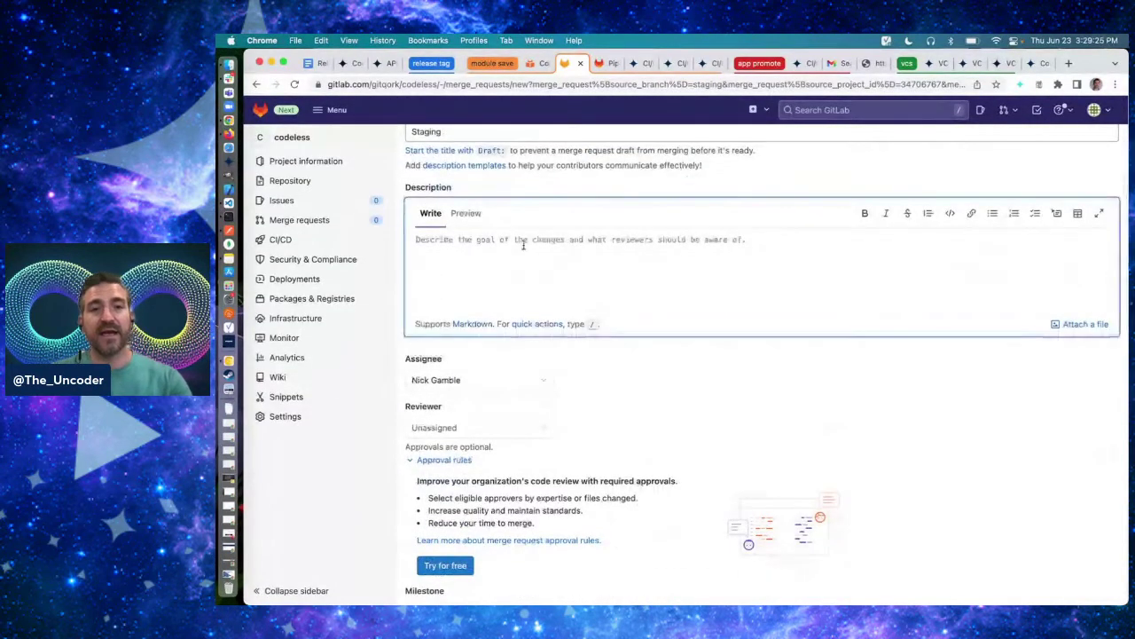
type("lets merge it!")
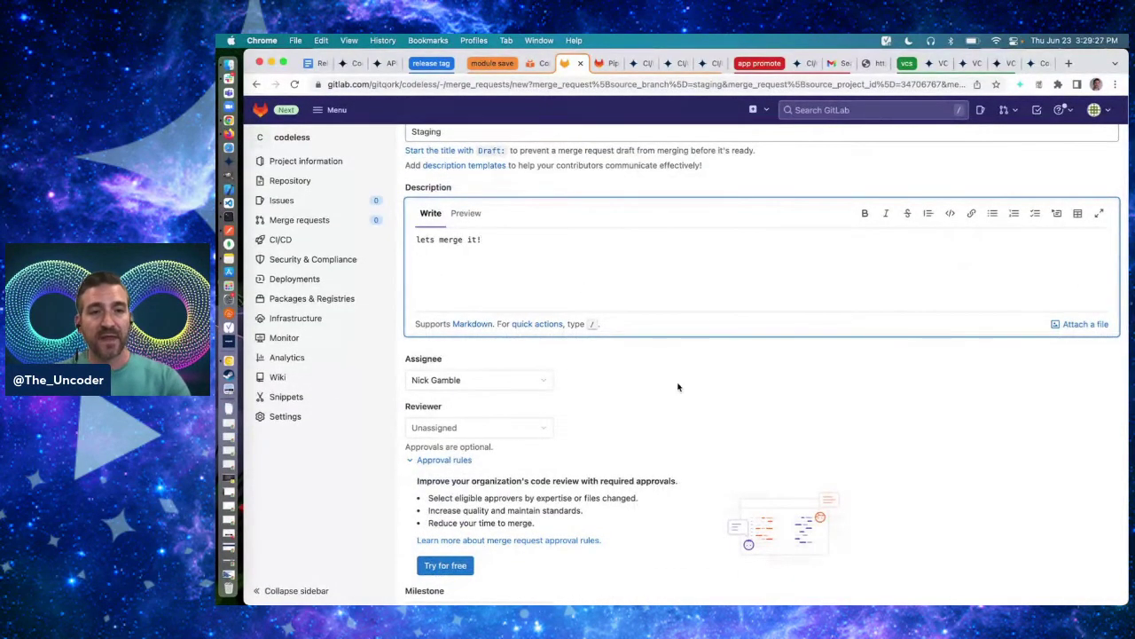
- Check the reviewer choices and merge options, leave the reviewer unassigned, and create the merge request
scroll(678, 387, "down", 6)
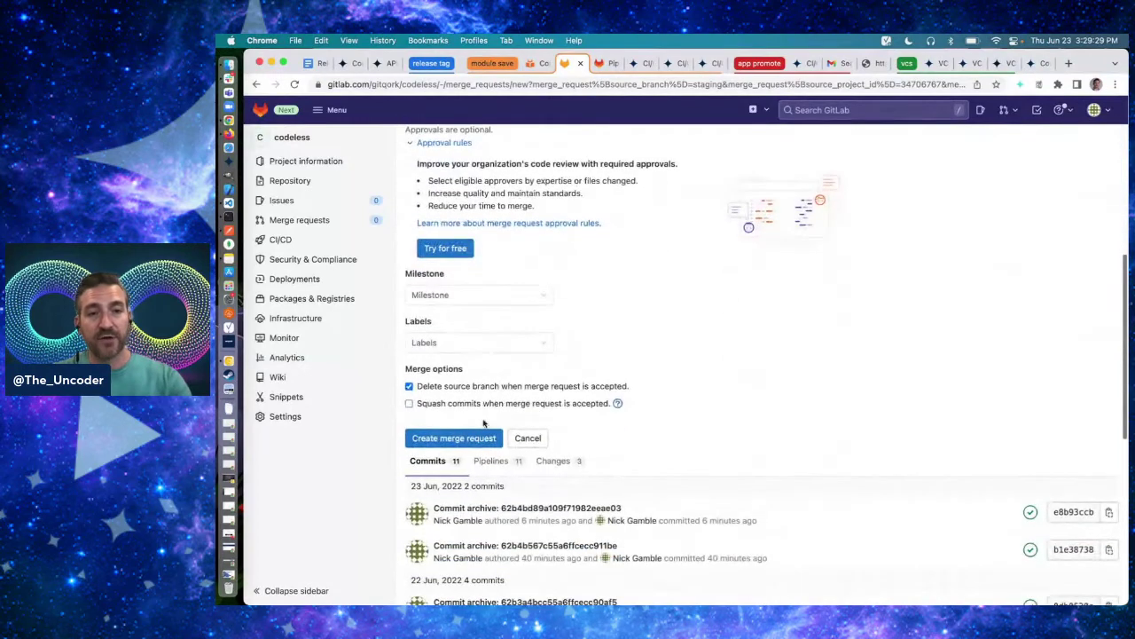
scroll(497, 275, "up", 3)
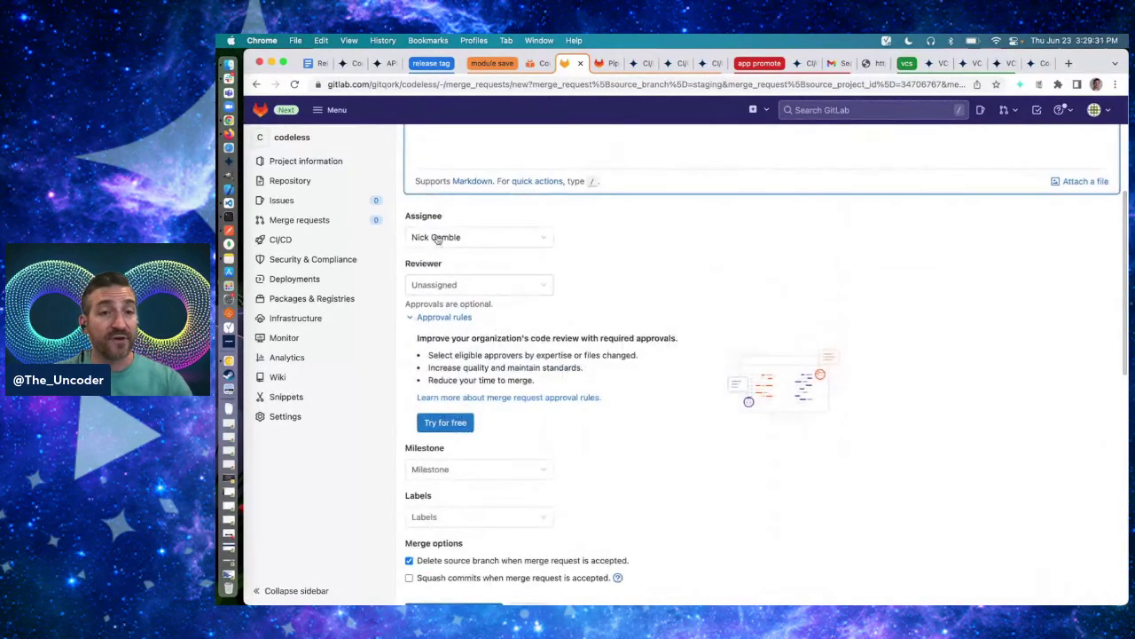
left_click(438, 289)
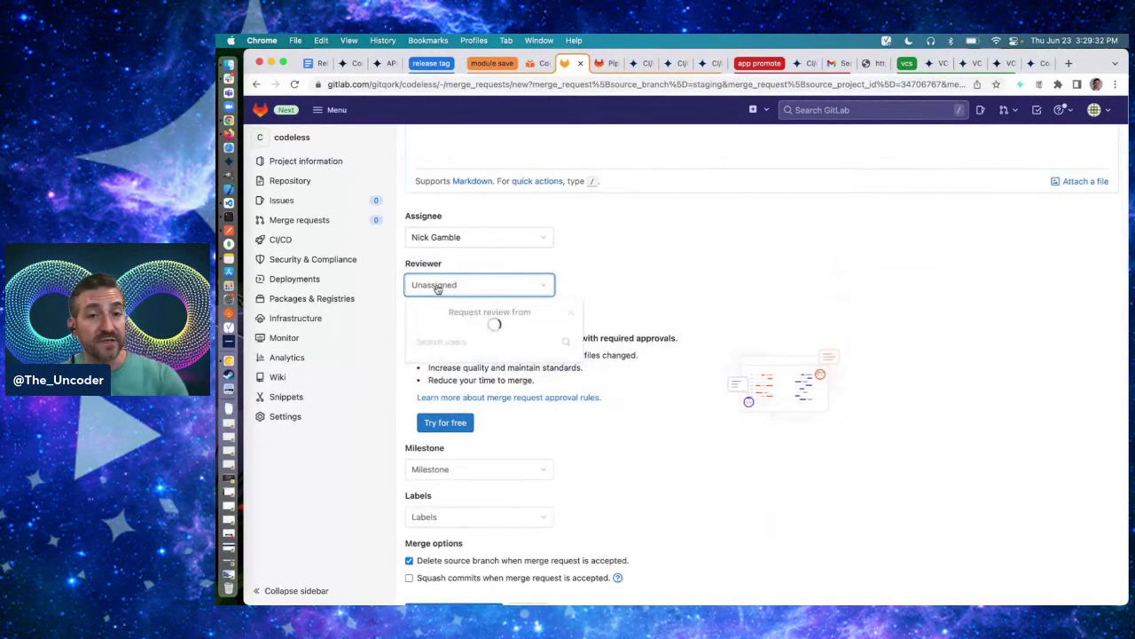
left_click(655, 264)
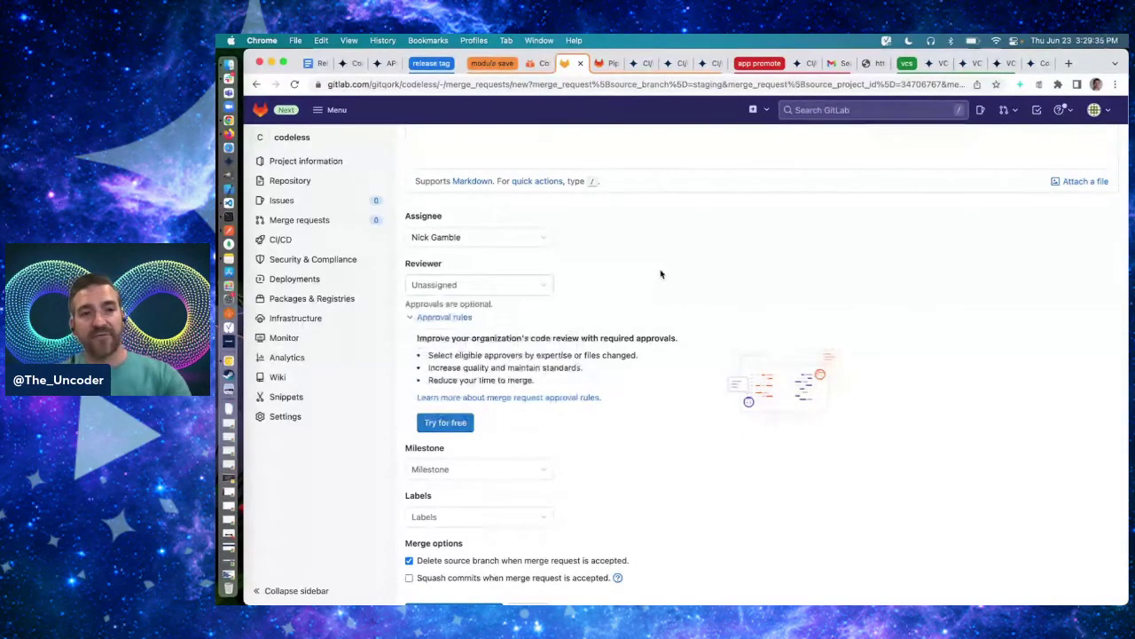
scroll(660, 274, "down", 2)
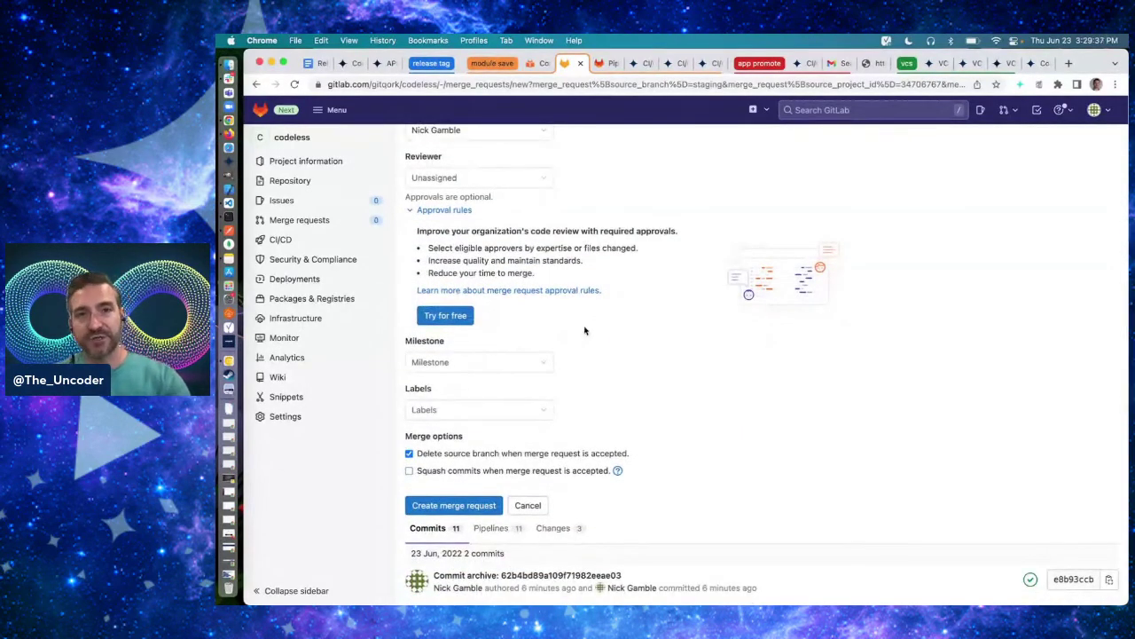
scroll(584, 331, "down", 1)
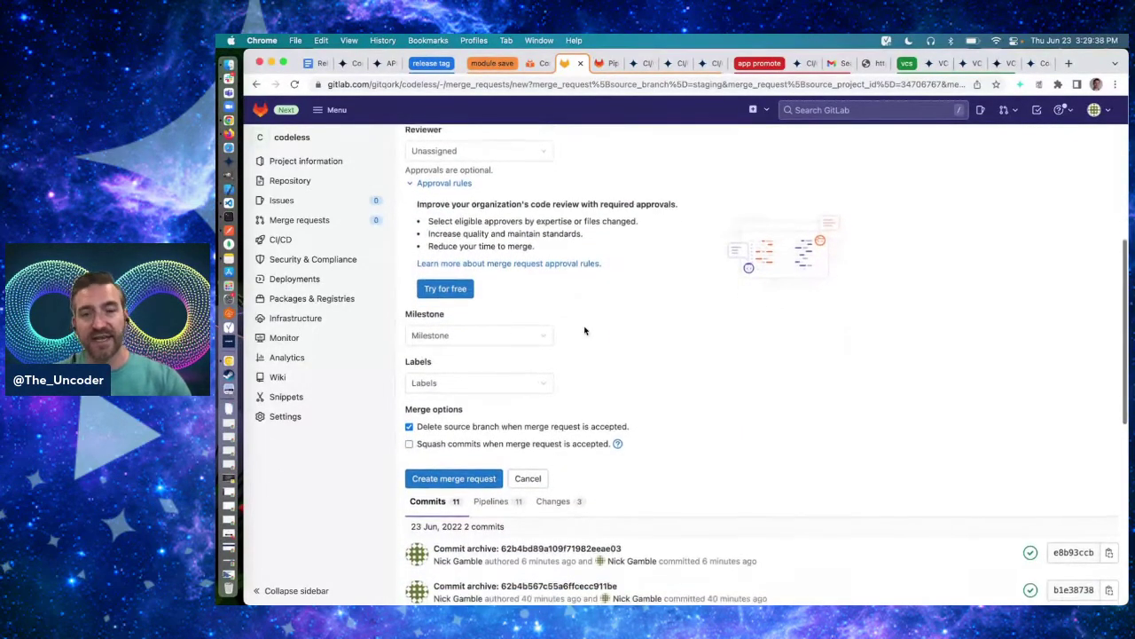
left_click(471, 479)
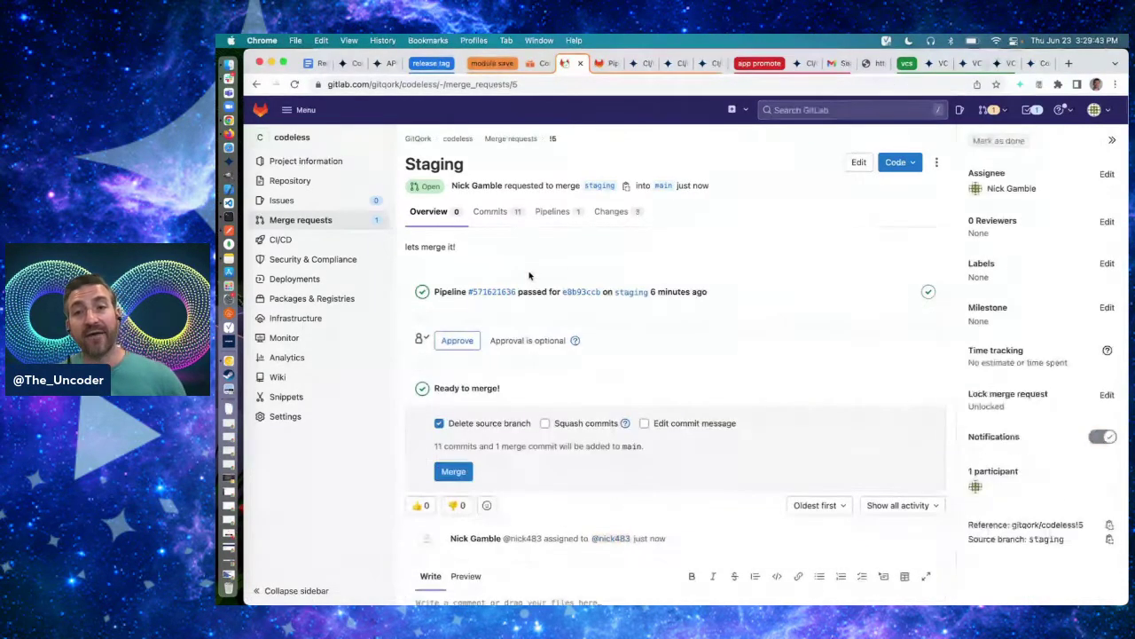
- Merge staging into main with source branch deletion enabled, and open the pipeline running on main
scroll(621, 302, "down", 1)
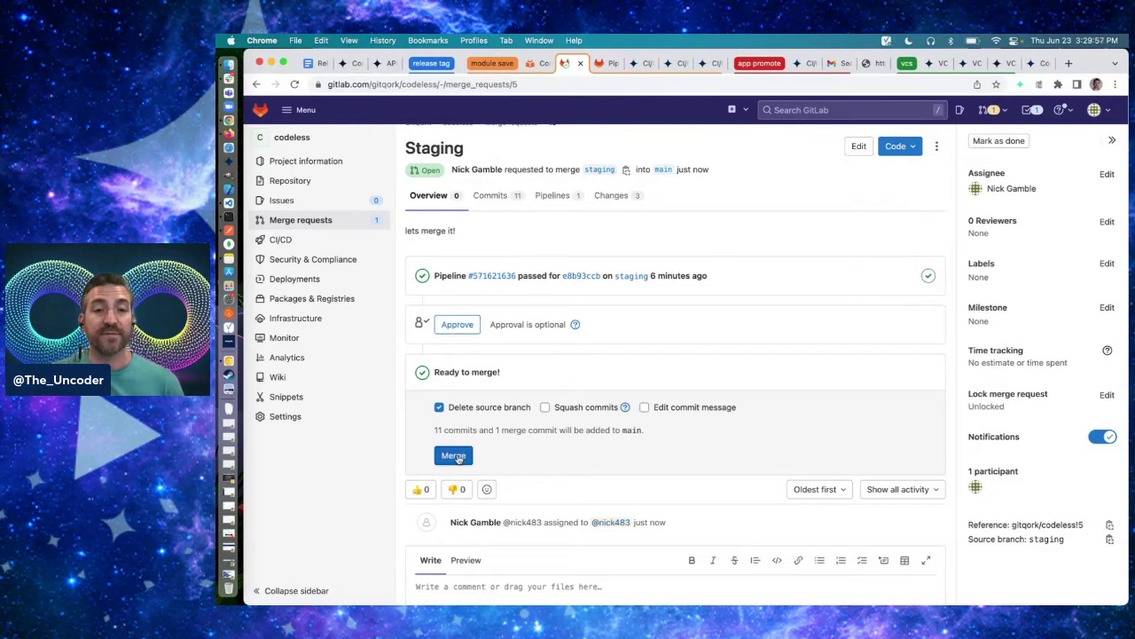
left_click(454, 456)
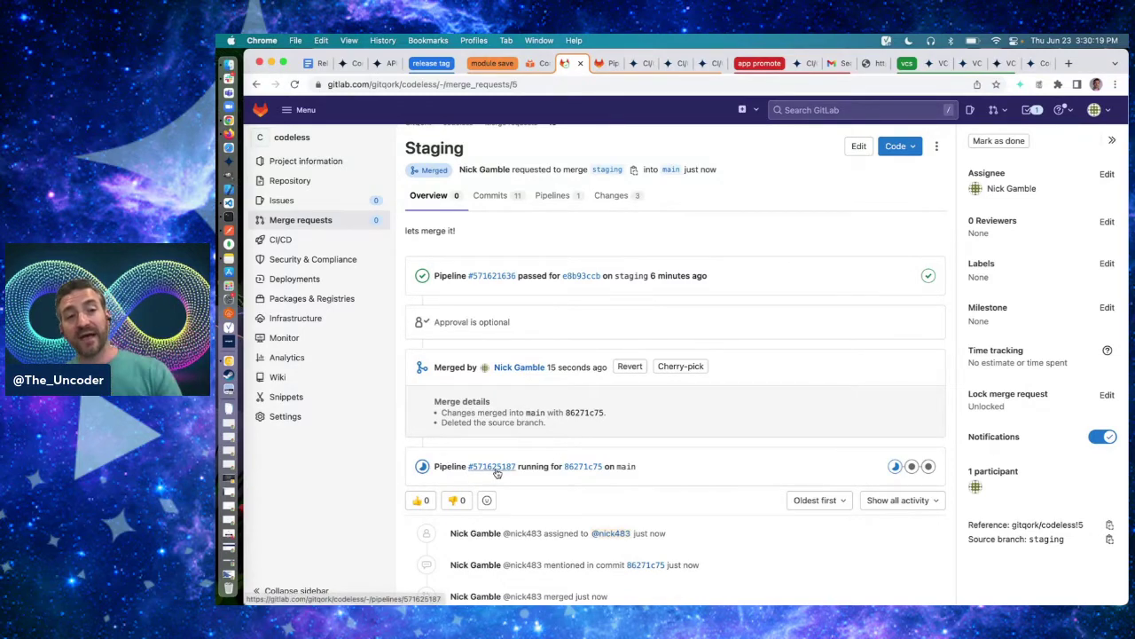
mouse_move(317, 197)
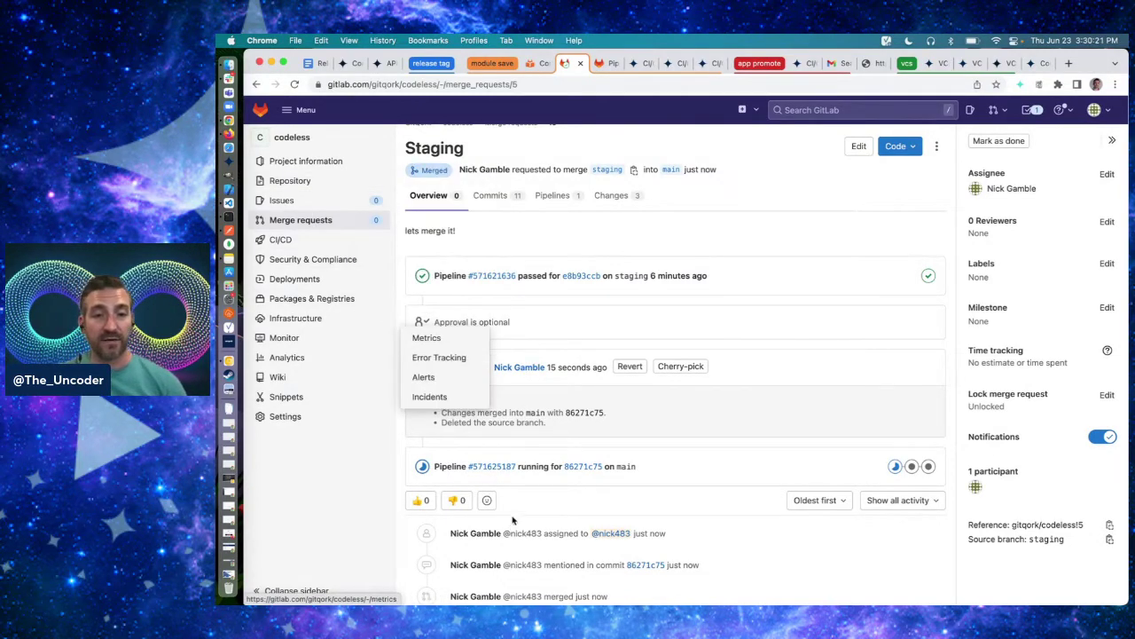
left_click(495, 466)
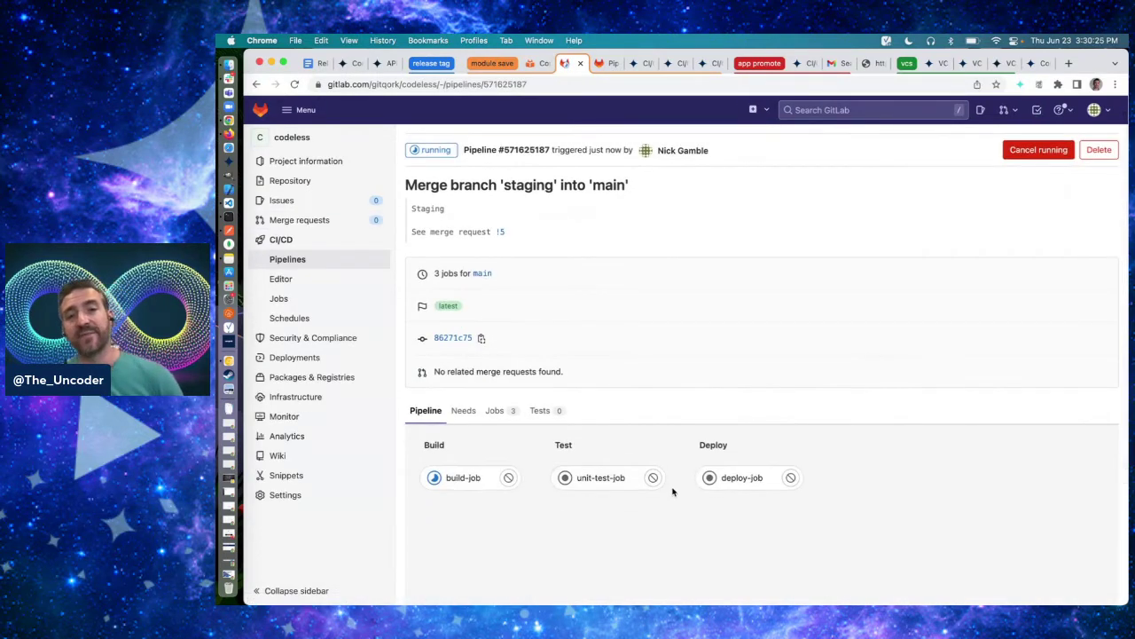
- Open main's pipeline configuration and examine deploy-job's deploy stage and its rules for the main branch and $TEST == "0"
left_click(300, 279)
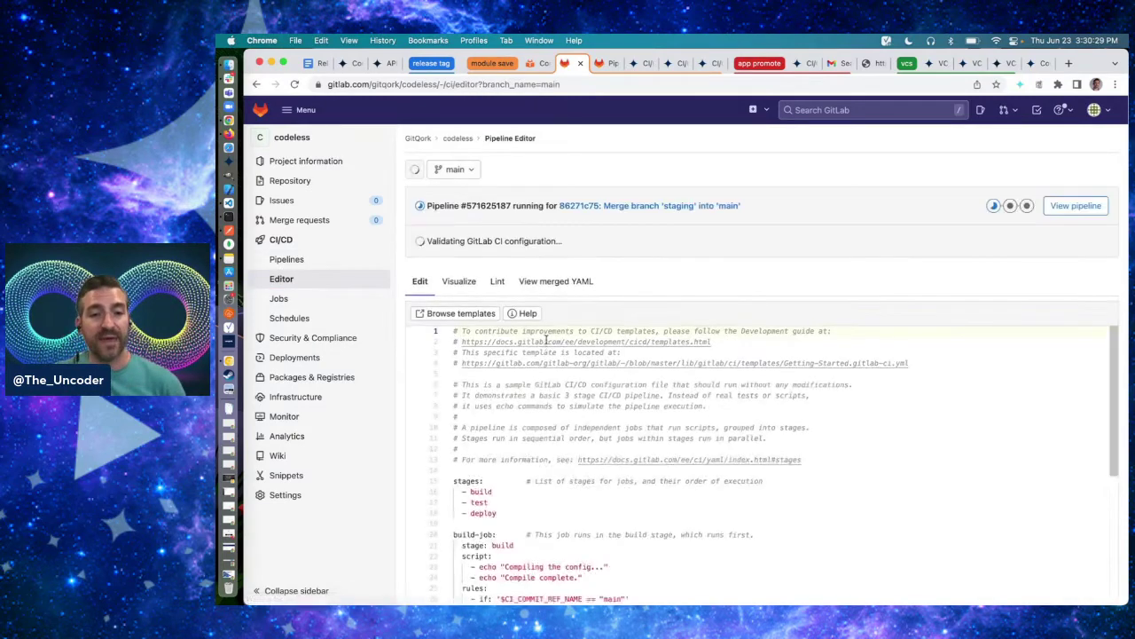
scroll(543, 341, "down", 10)
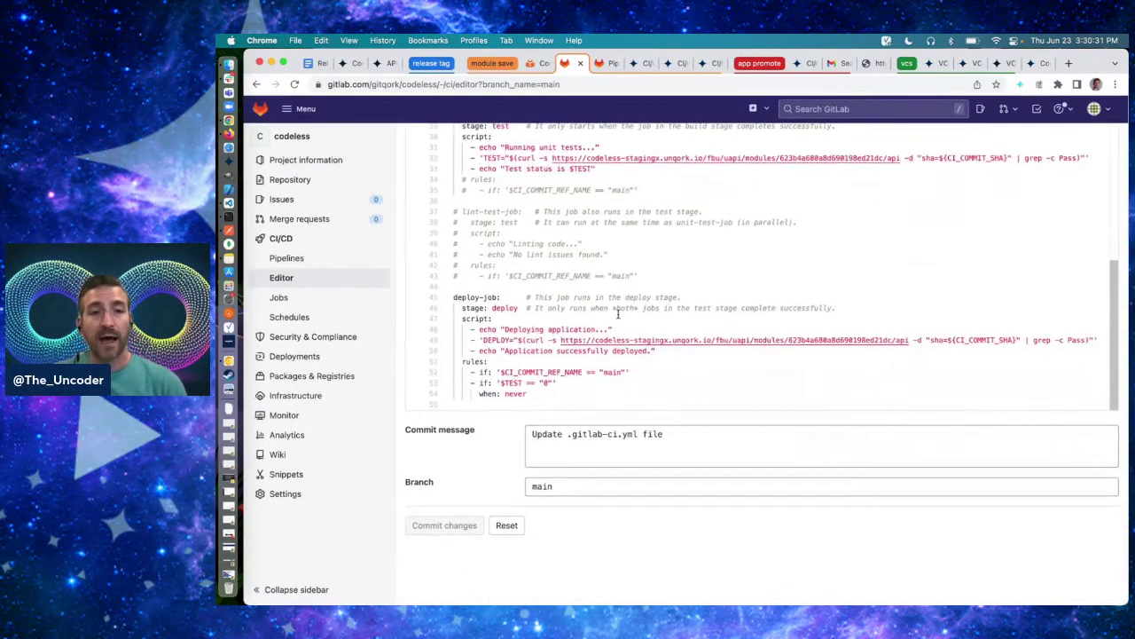
double_click(498, 309)
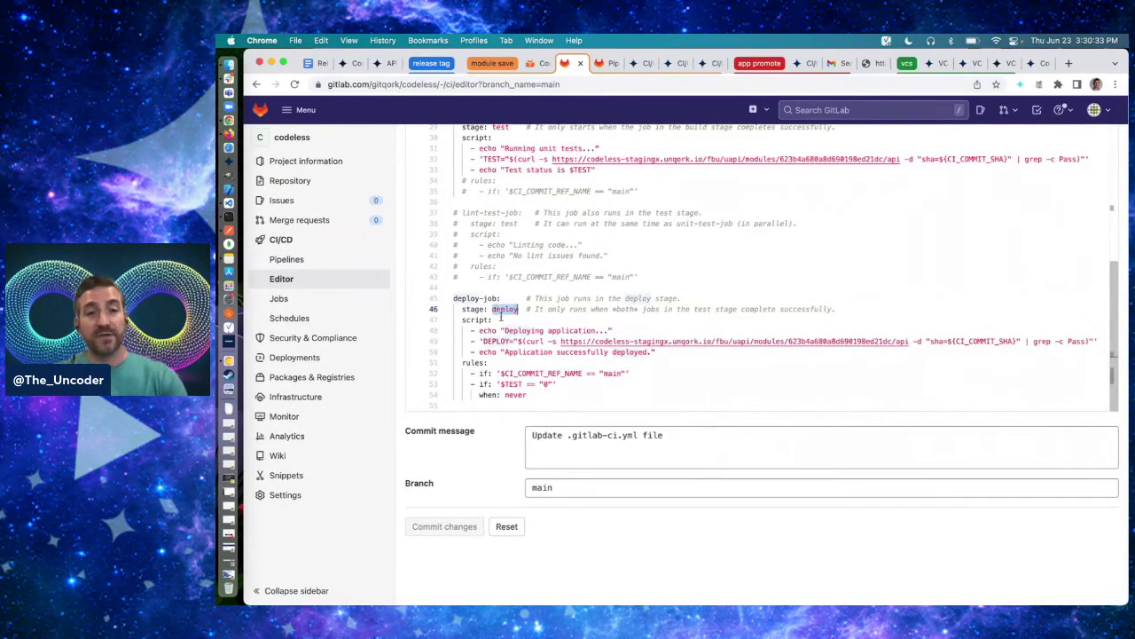
left_click_drag(497, 372, 630, 373)
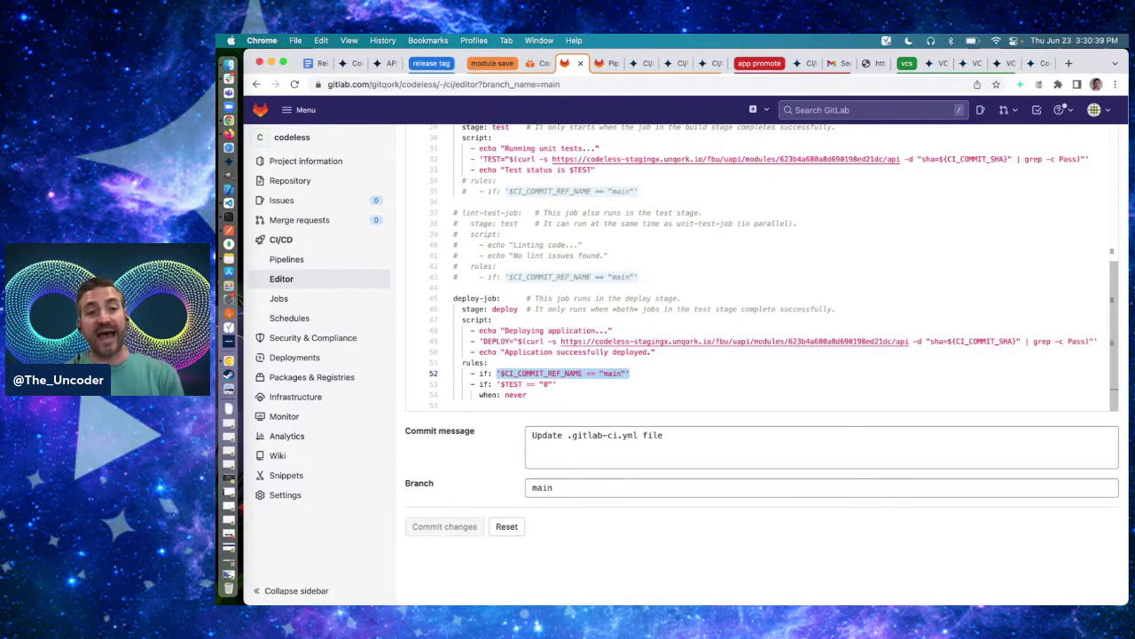
left_click(556, 383)
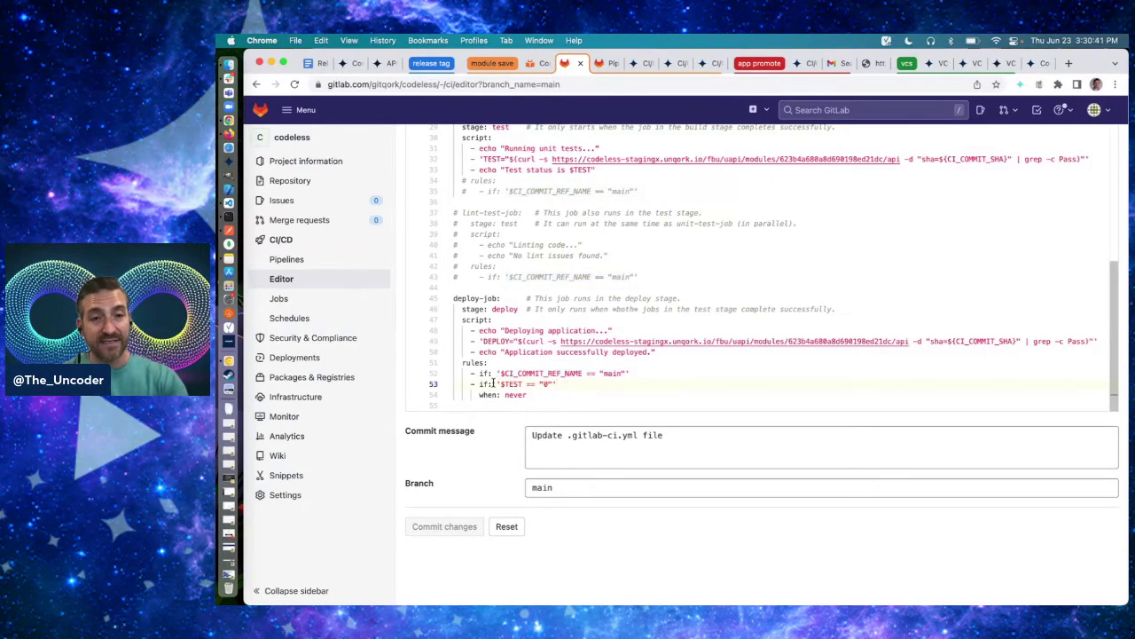
left_click(496, 383, "shift")
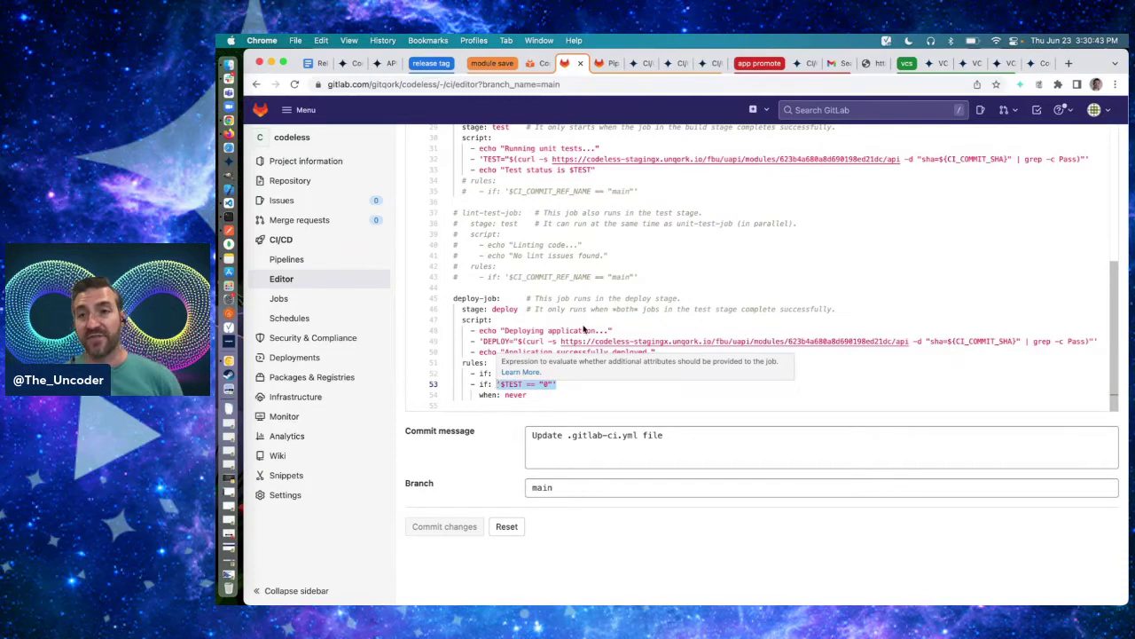
- Trace how the Pass filter sets the TEST variable in unit-test-job and how deploy-job's rule uses it
double_click(1068, 159)
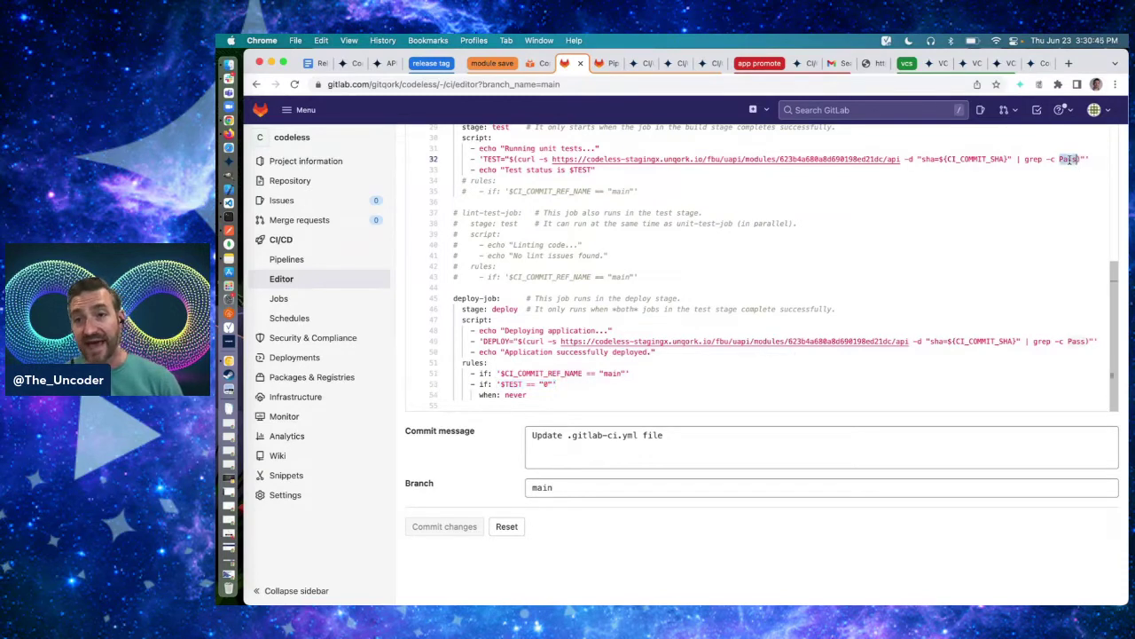
left_click(652, 174)
left_click(608, 170)
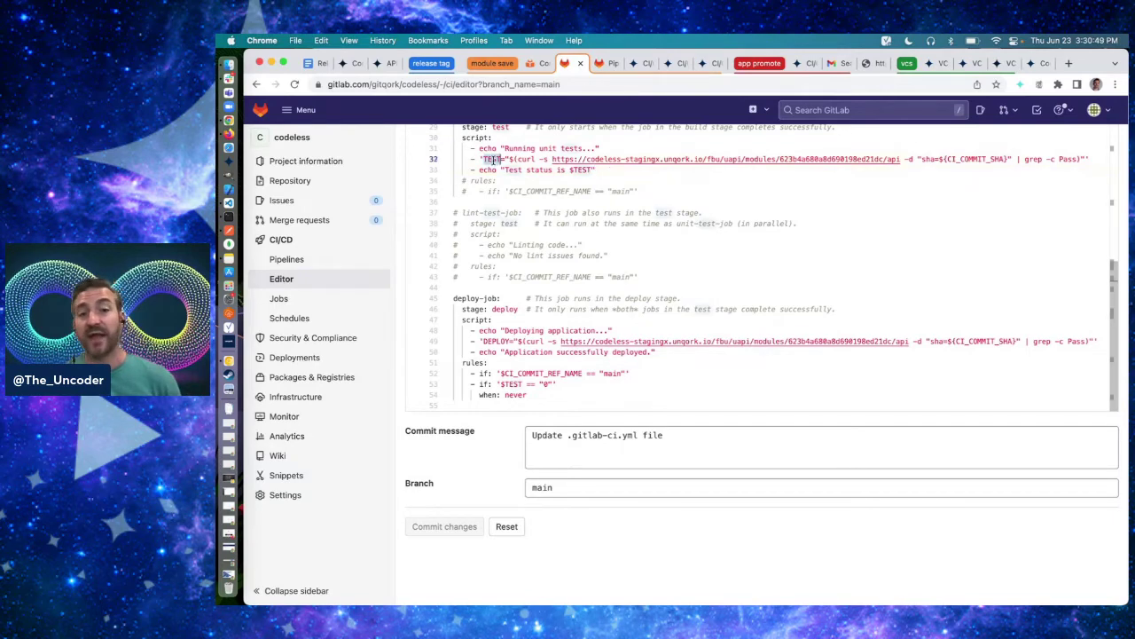
left_click(569, 385)
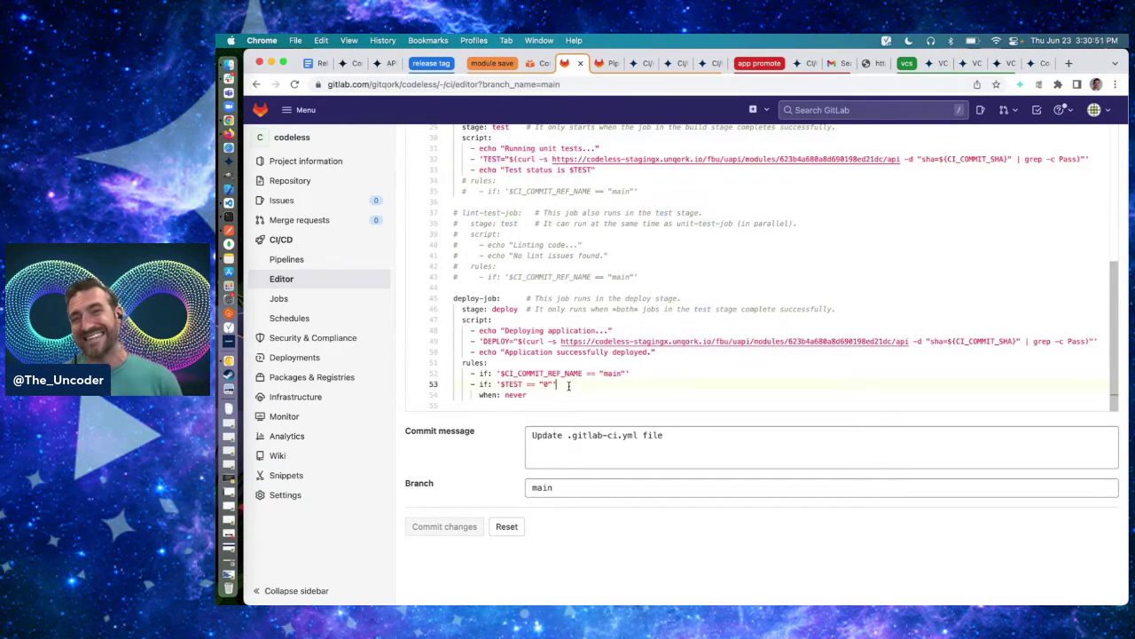
- Examine deploy-job's CI_COMMIT_REF_NAME condition, its TEST condition and the "when: never" clause
double_click(543, 373)
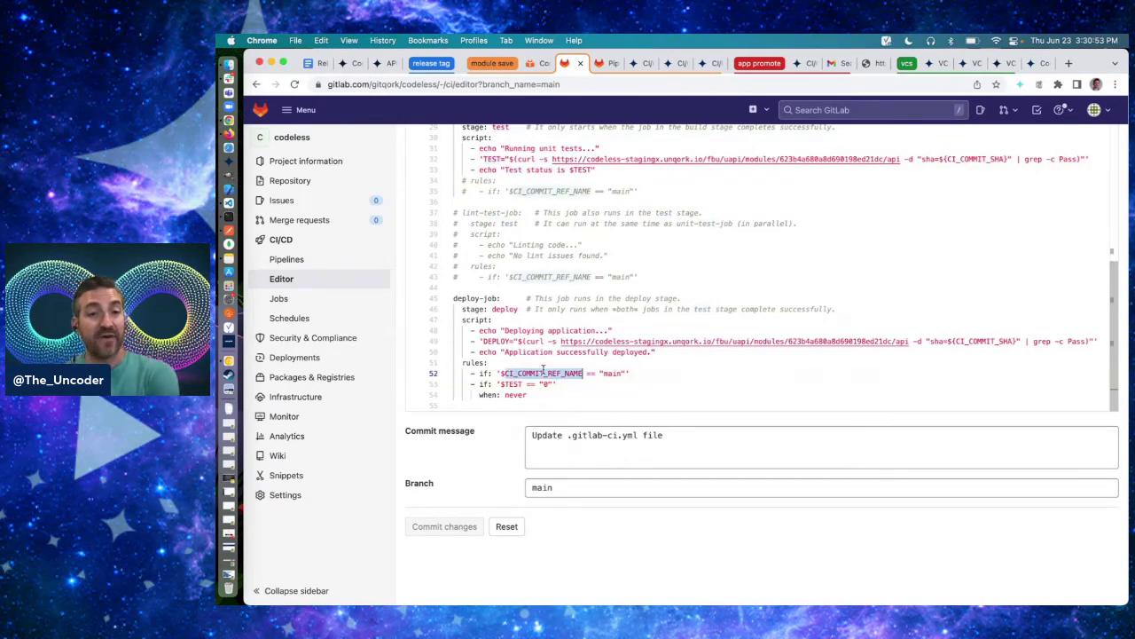
double_click(514, 384)
left_click(514, 384)
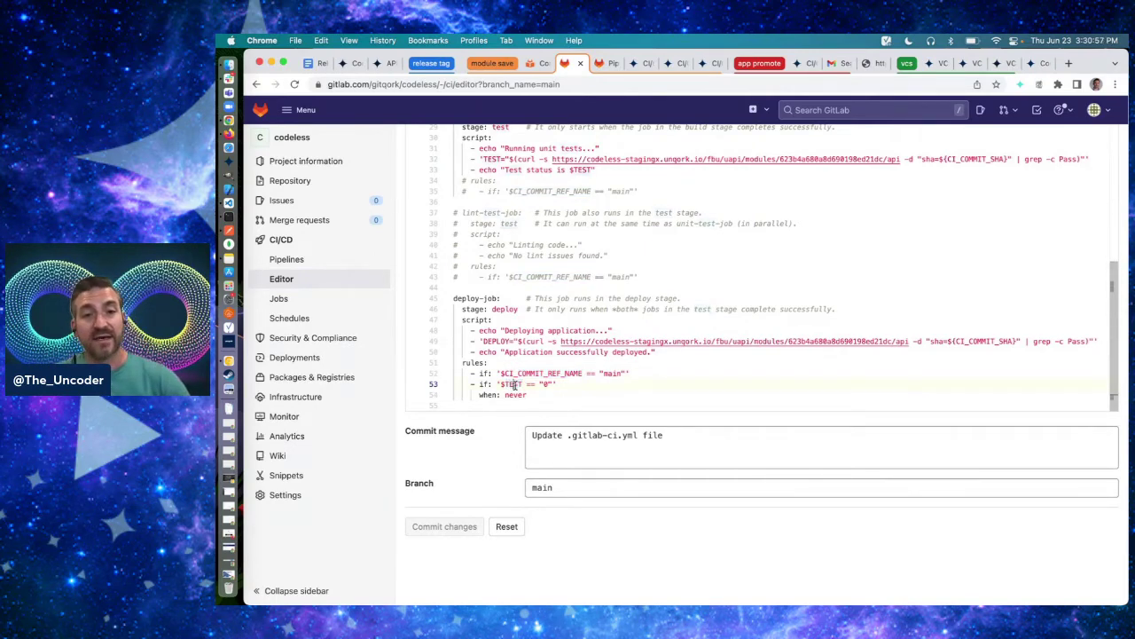
scroll(514, 384, "up", 2)
scroll(513, 384, "down", 2)
left_click(529, 395)
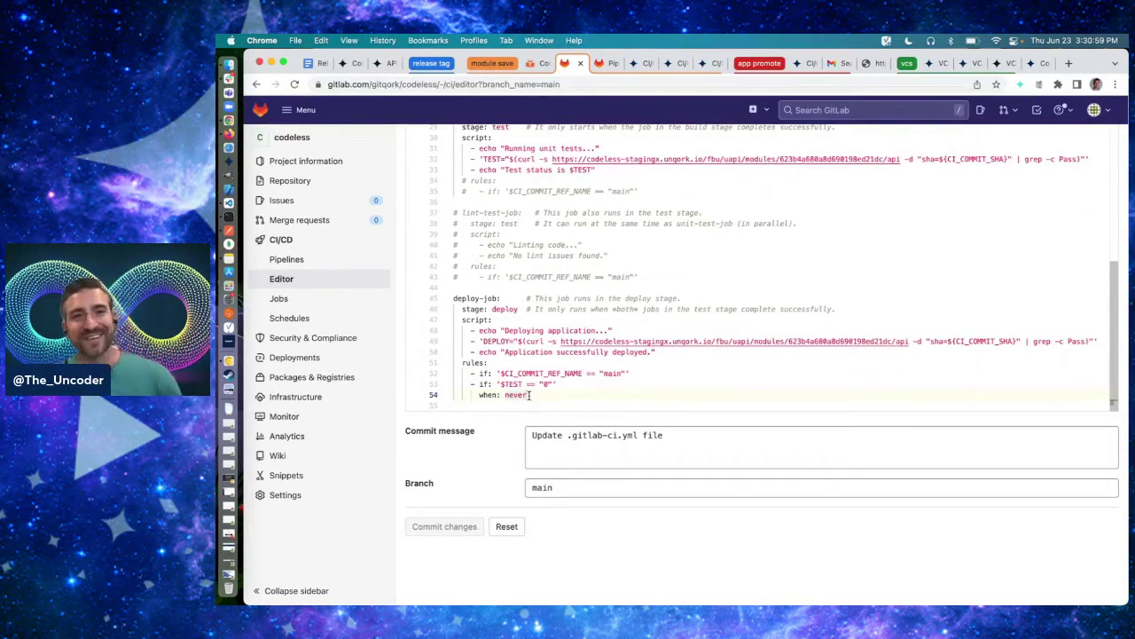
- Examine deploy-job's script lines and the CI_COMMIT_SHA variable passed in its DEPLOY call
scroll(514, 378, "up", 2)
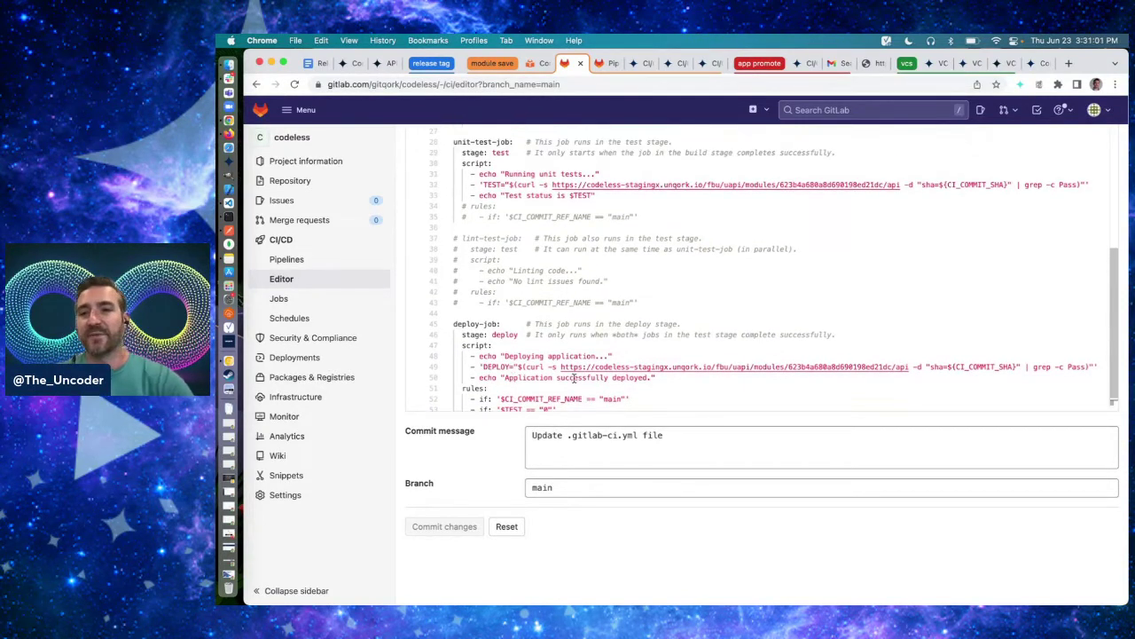
left_click_drag(657, 377, 470, 356)
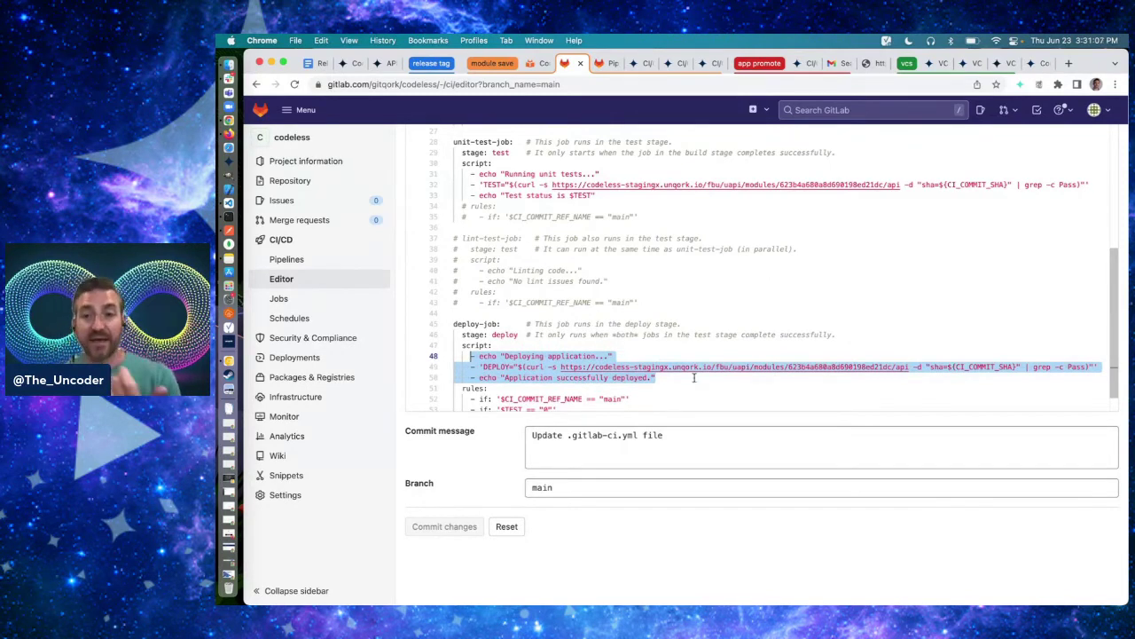
double_click(983, 366)
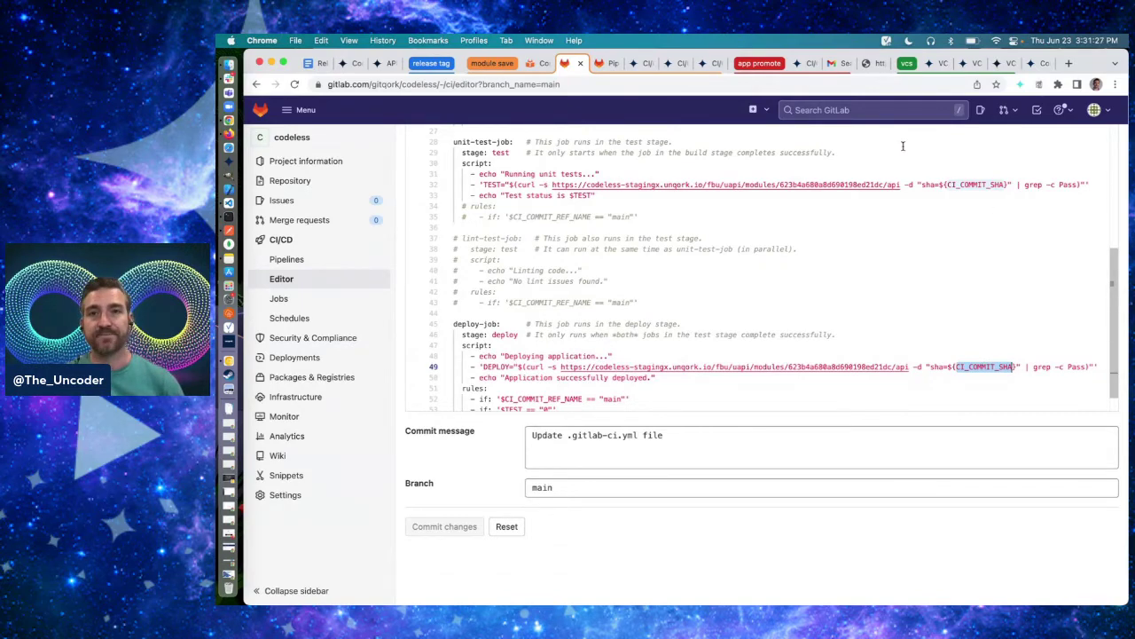
- Switch to Unqork, open the CI/CD workflow in the CI/CD application and select the signalStart-appPromote node
left_click(599, 63)
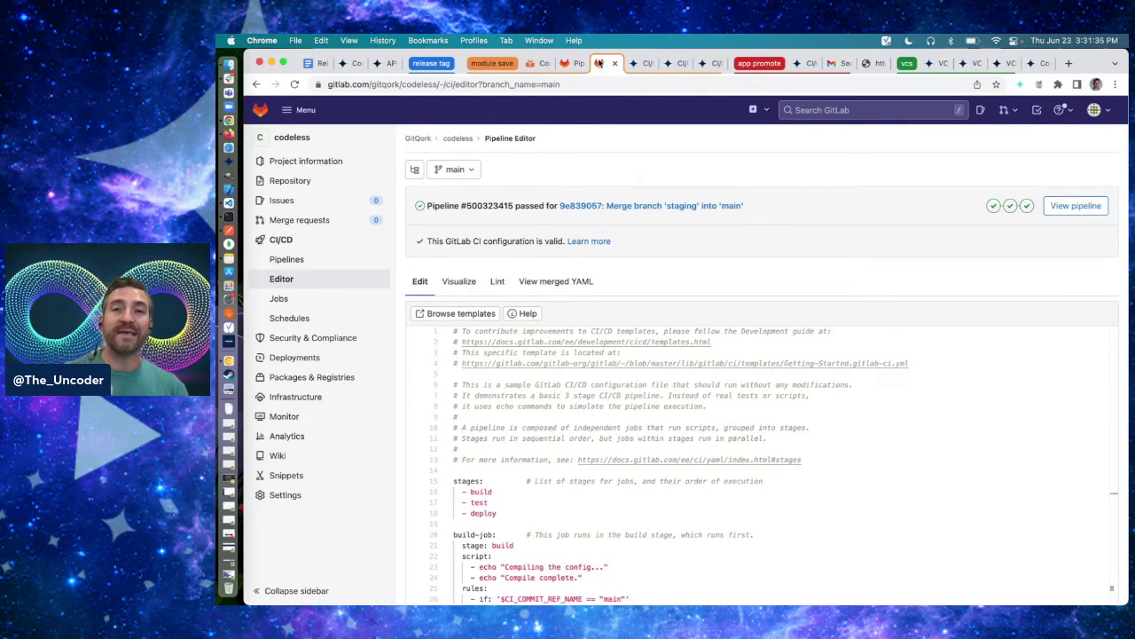
left_click(805, 63)
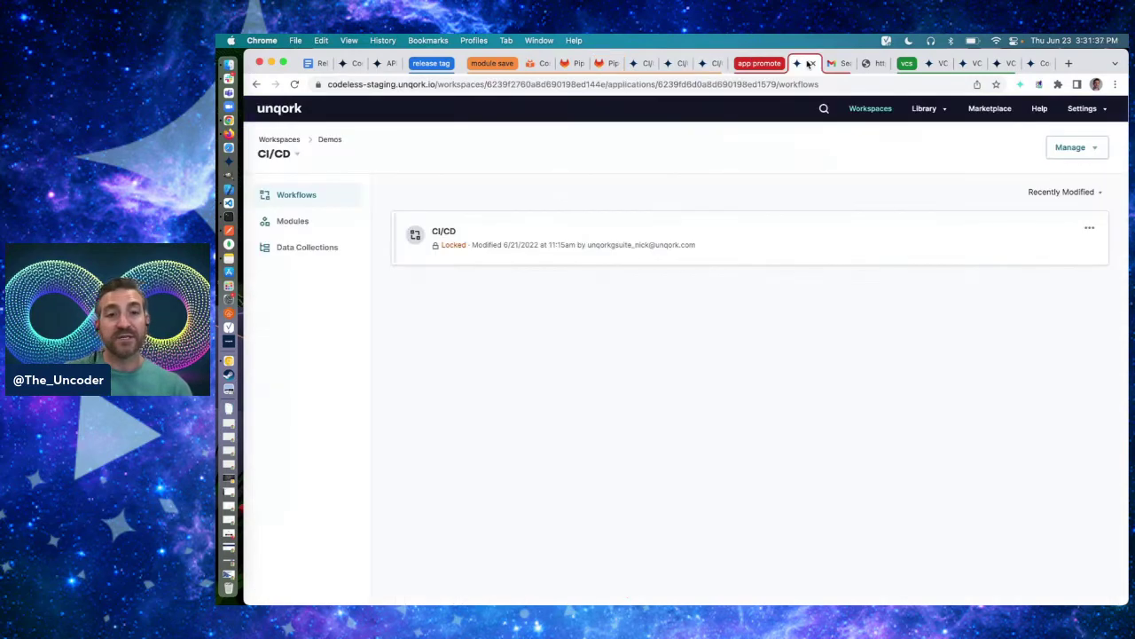
left_click(557, 237)
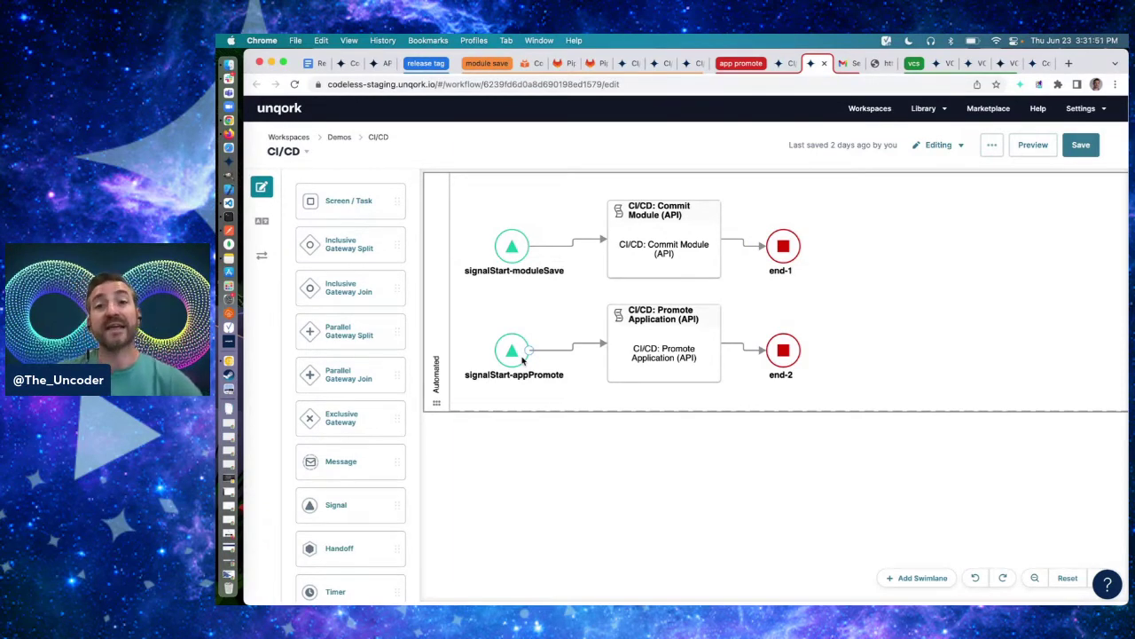
left_click(520, 355)
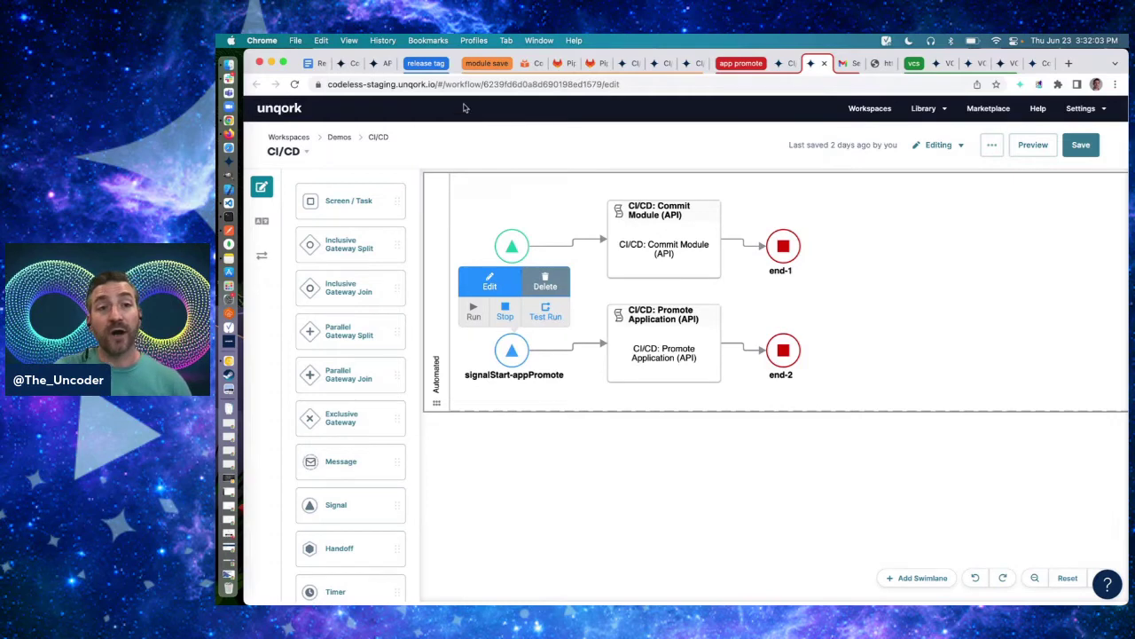
left_click(424, 63)
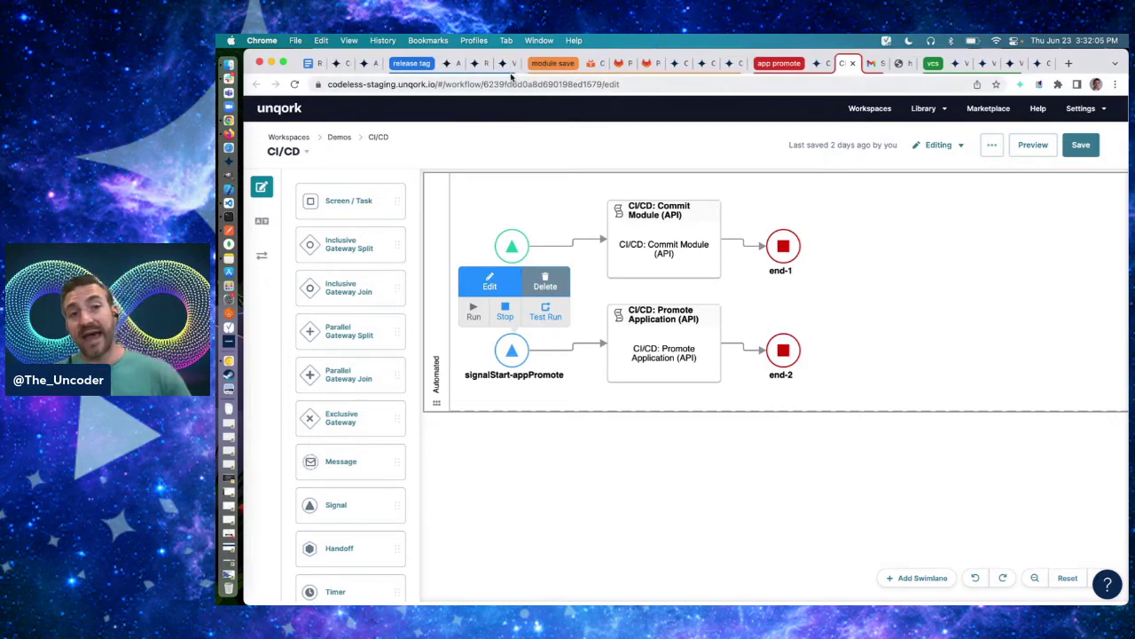
left_click(415, 65)
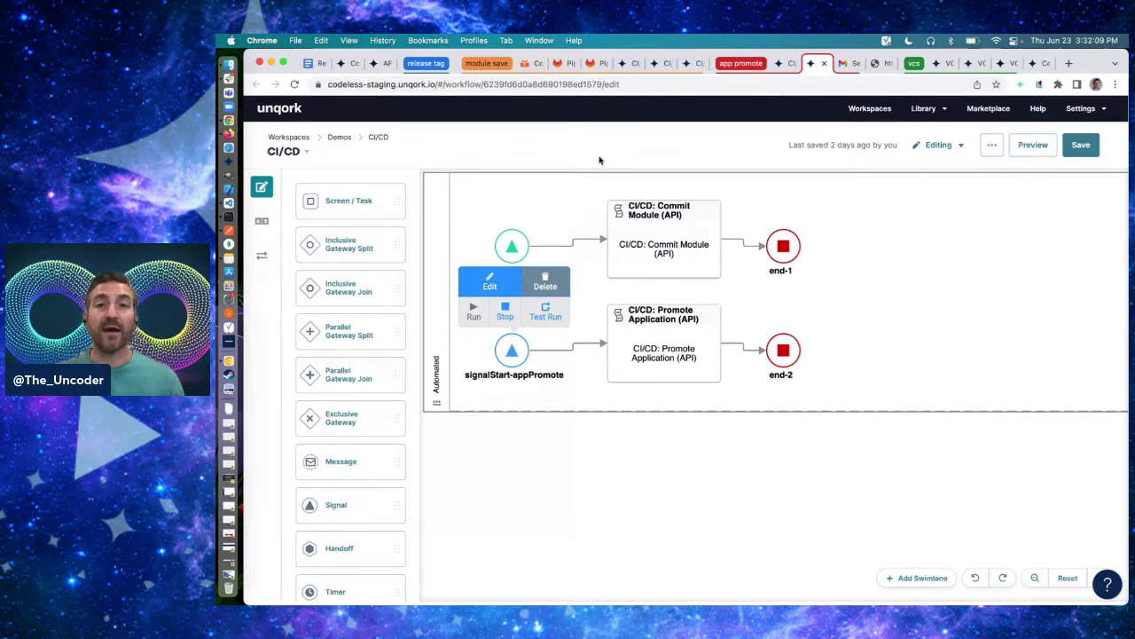
left_click(559, 63)
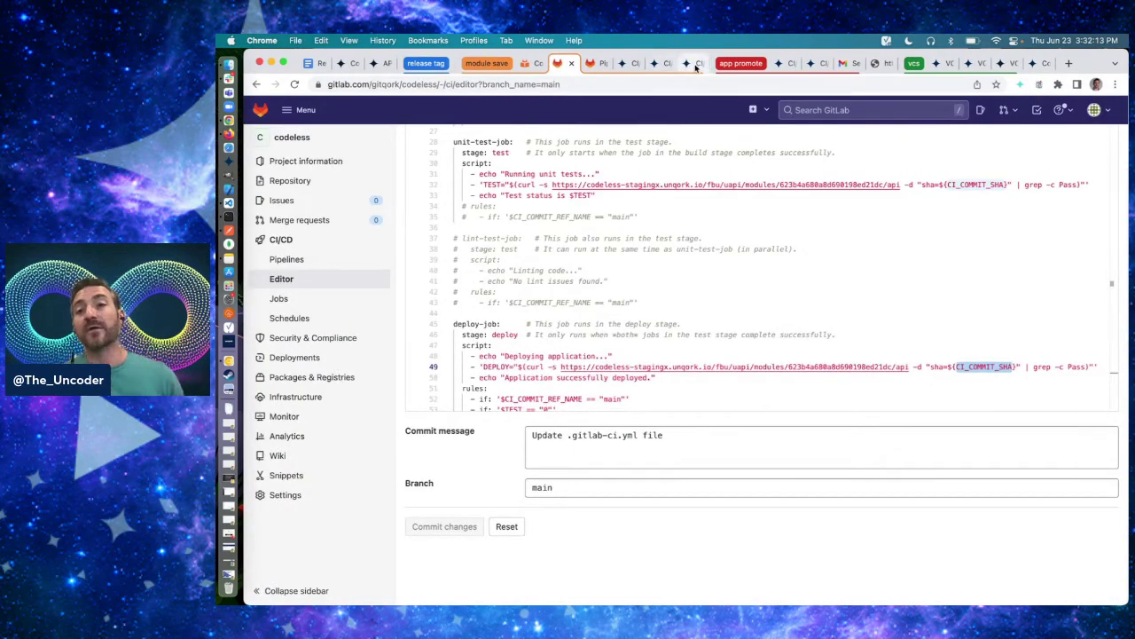
- Return to Unqork's CI/CD workflow and examine signalStart-appPromote's triggering event and application settings
left_click(810, 64)
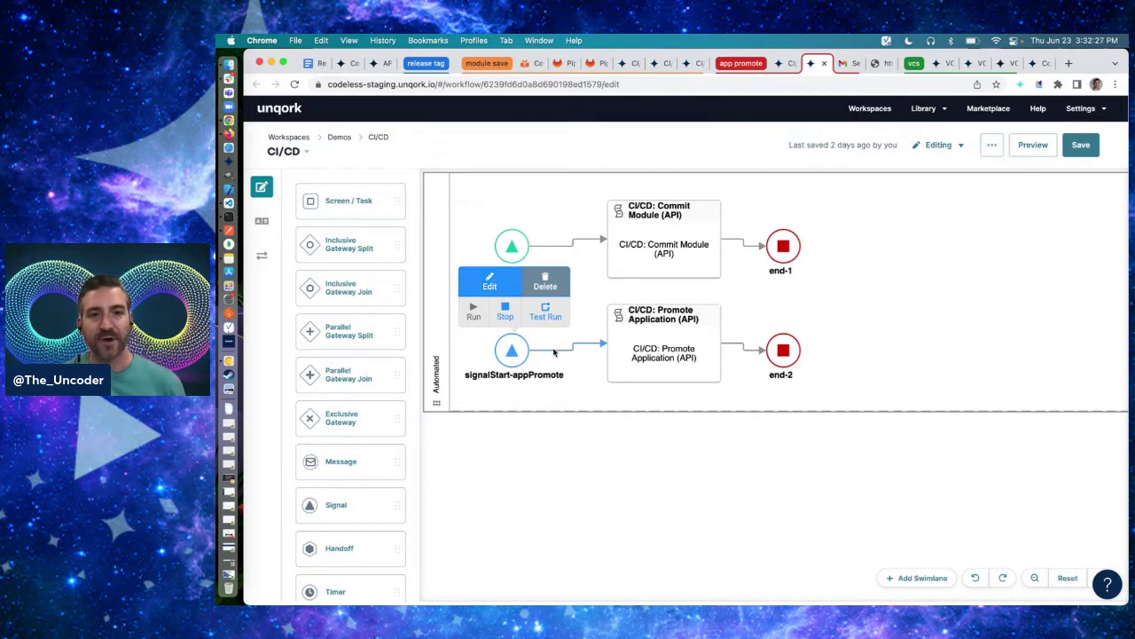
left_click(492, 284)
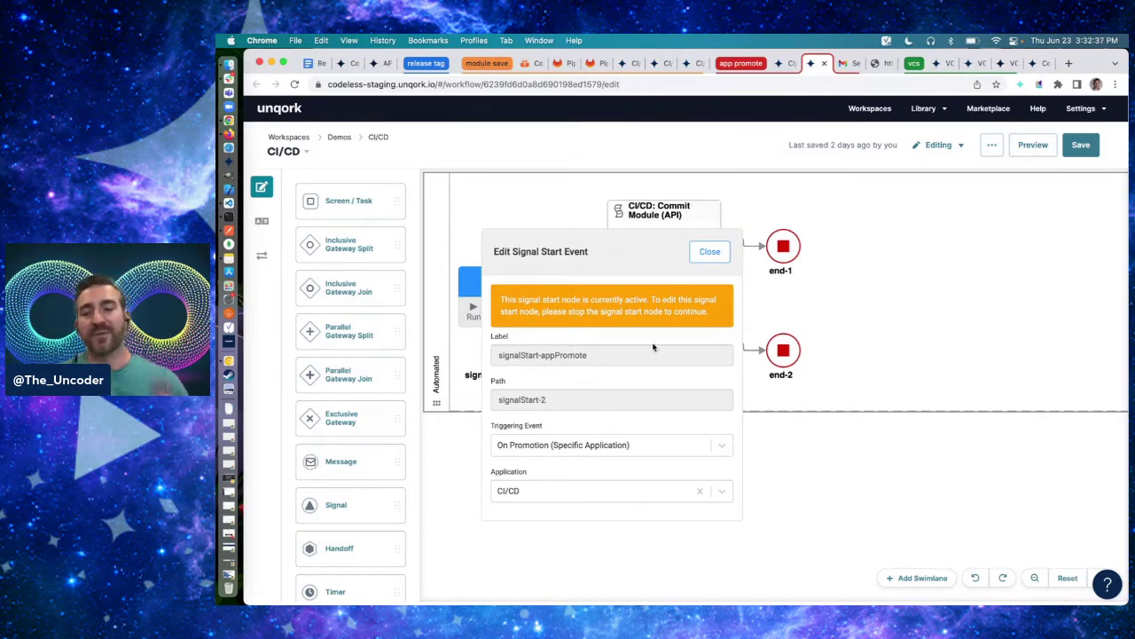
left_click(709, 252)
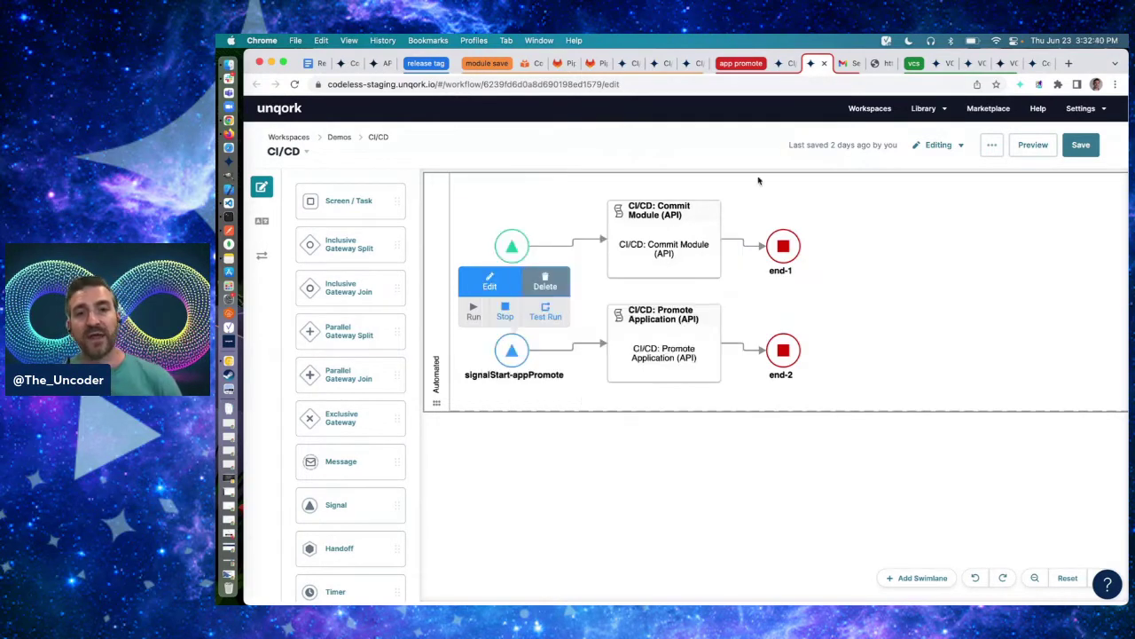
- Review the CI/CD: Promote Application (API) script task's settings and open its module for editing
left_click(694, 357)
left_click(626, 283)
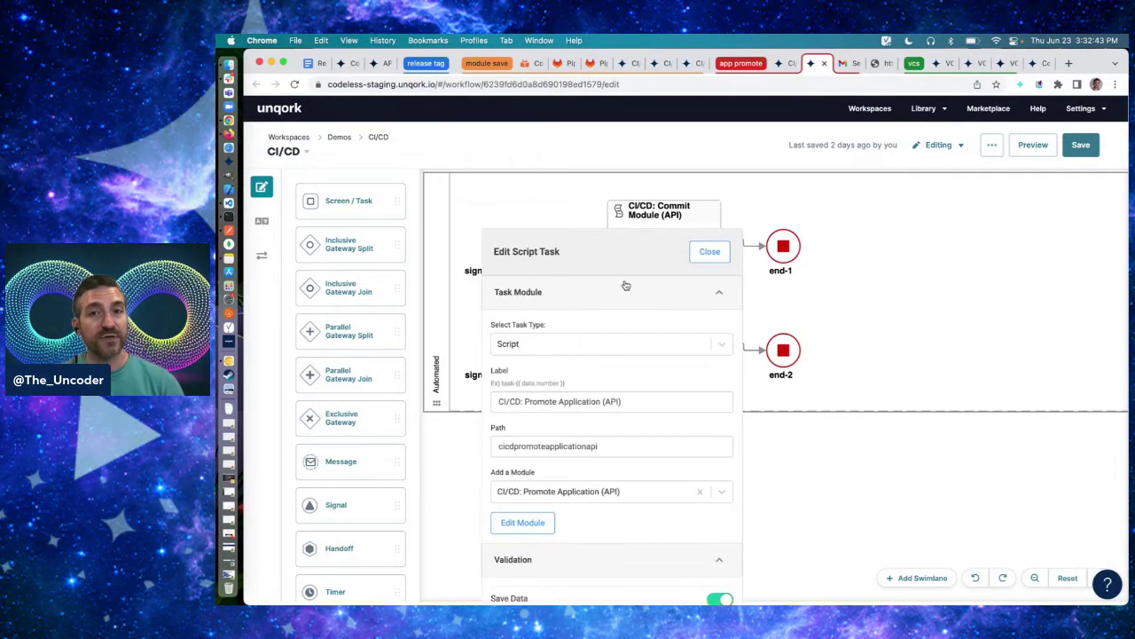
left_click(710, 251)
left_click(665, 286)
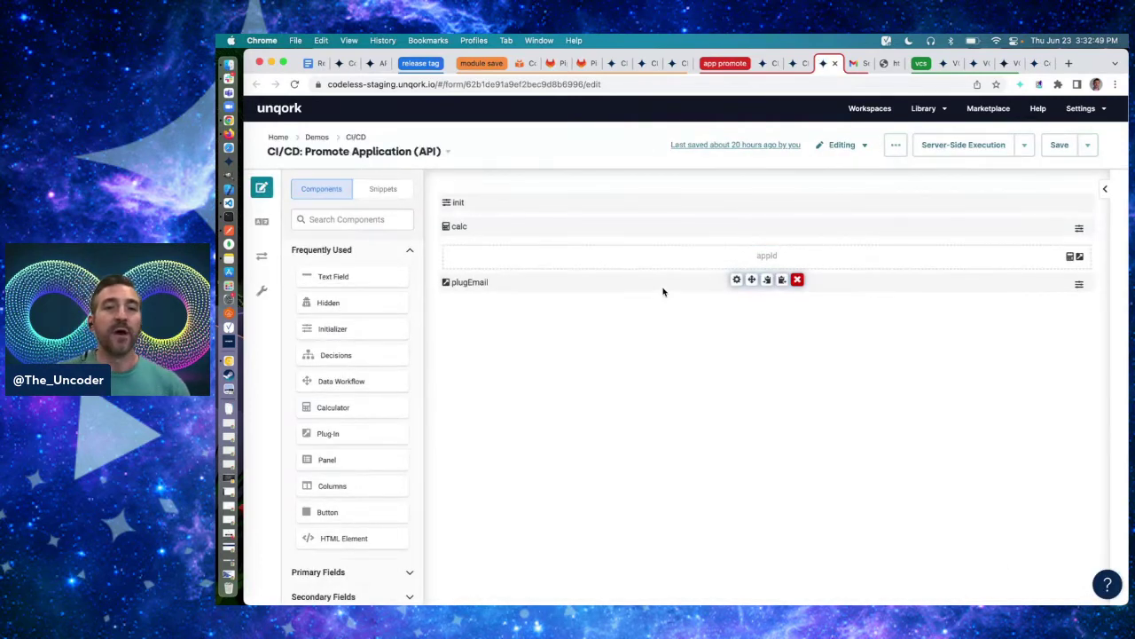
- Examine the calc Calculator's event data inputs in the Promote Application module and close it without saving
left_click(736, 224)
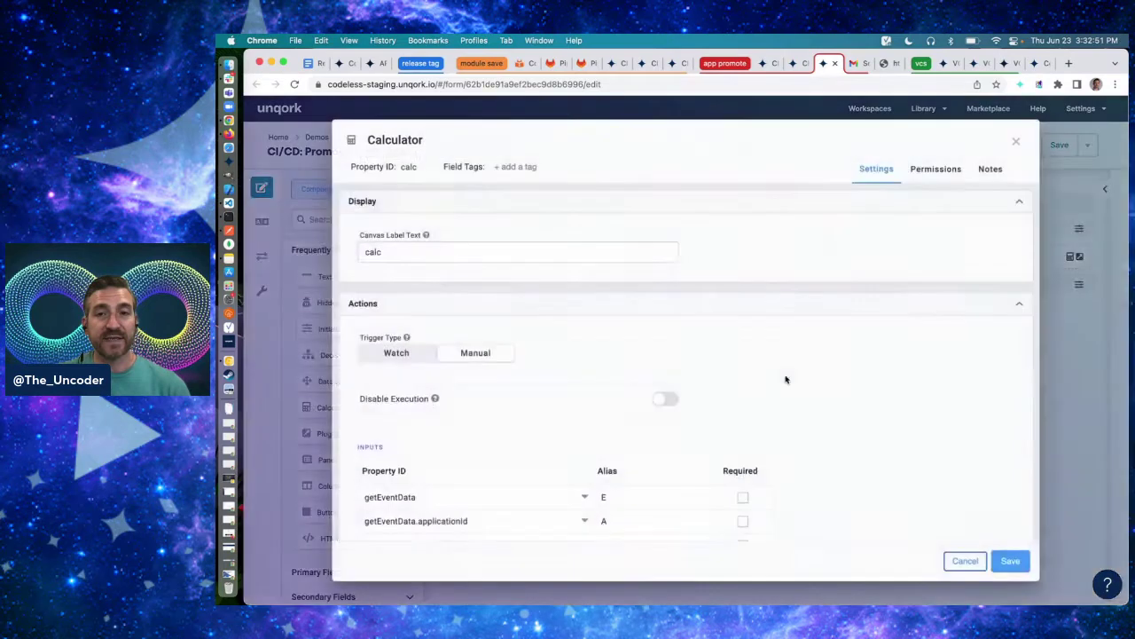
scroll(785, 380, "down", 1)
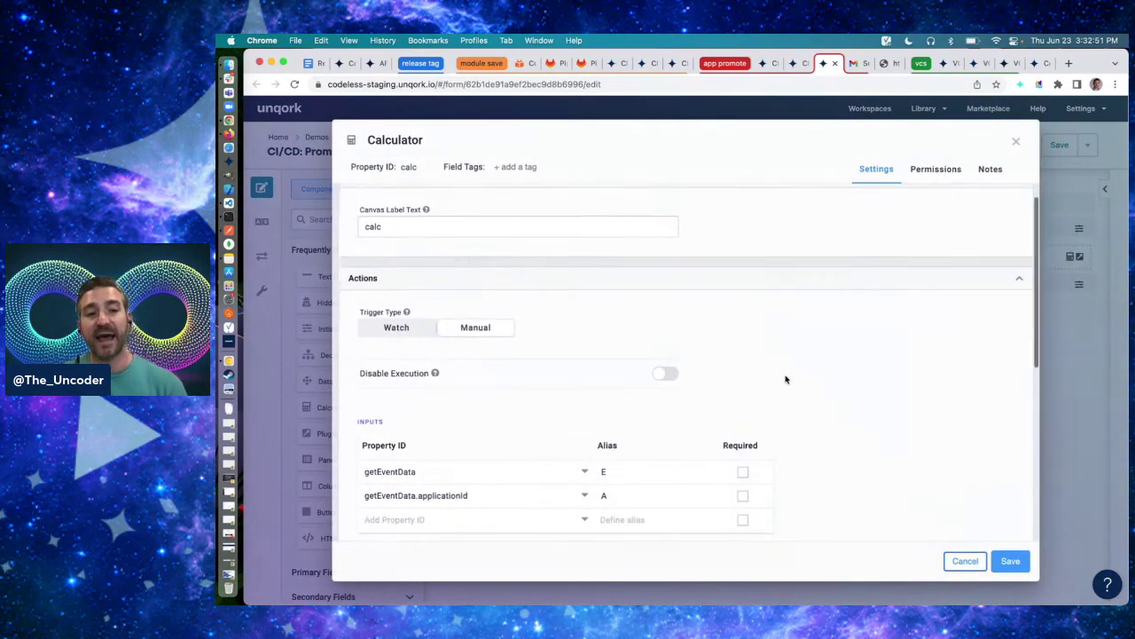
scroll(785, 377, "down", 3)
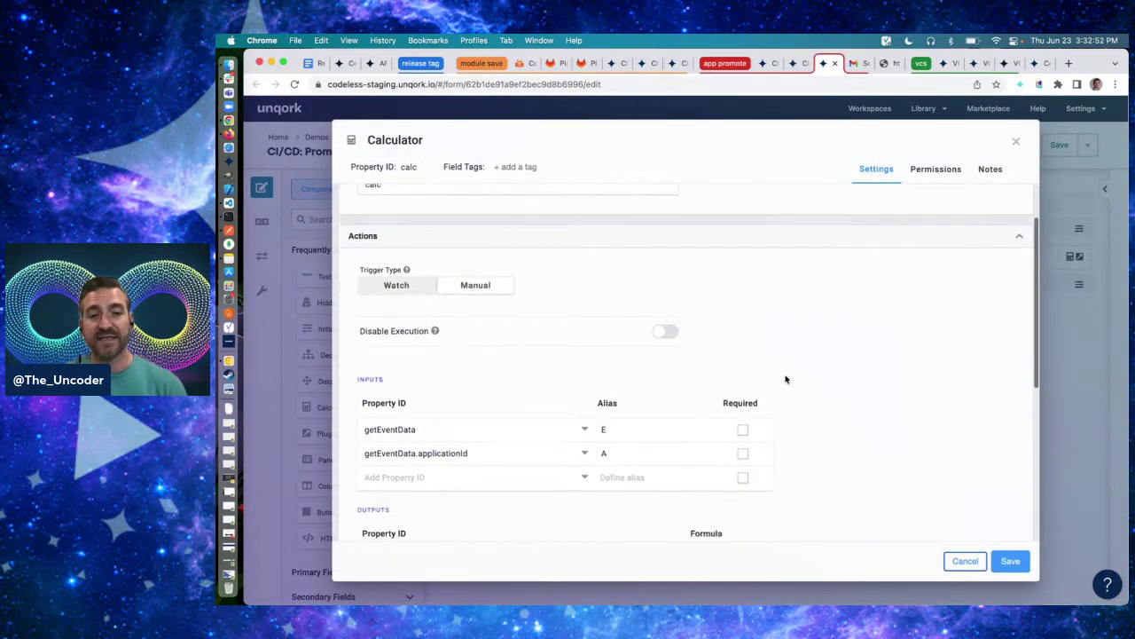
left_click(965, 560)
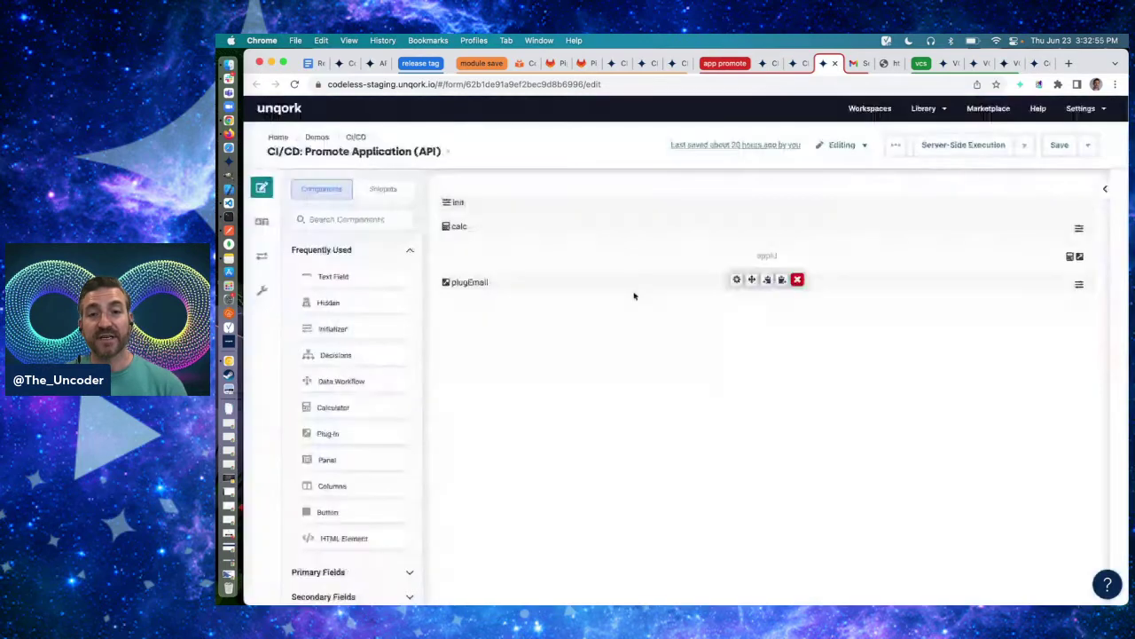
- Examine the plugEmail Plug-In's data source URL, request type and the inputs mapped to the email fields
left_click(735, 281)
scroll(572, 408, "down", 3)
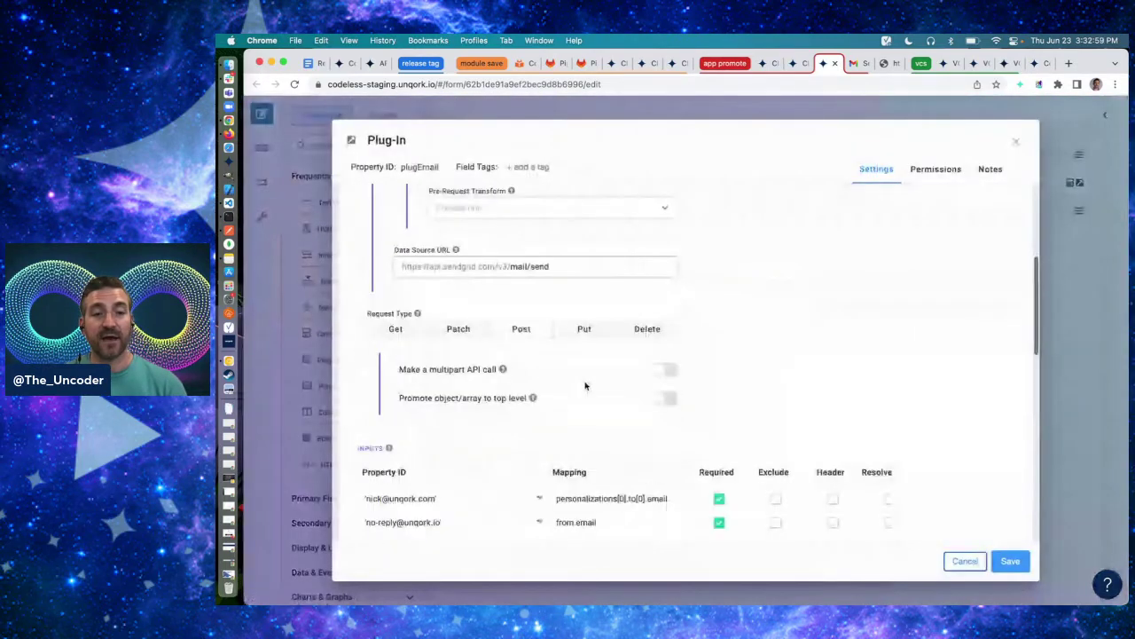
scroll(532, 408, "down", 3)
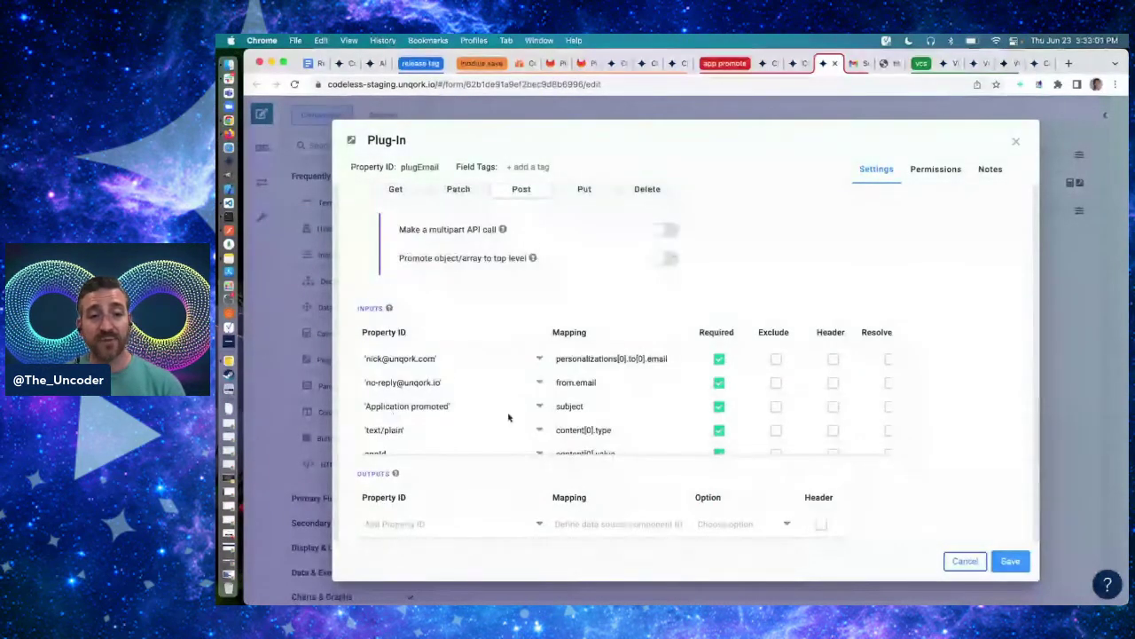
scroll(390, 430, "down", 1)
- Switch to Gmail, open the "Application promoted" email and highlight the application ID in its body
left_click(854, 63)
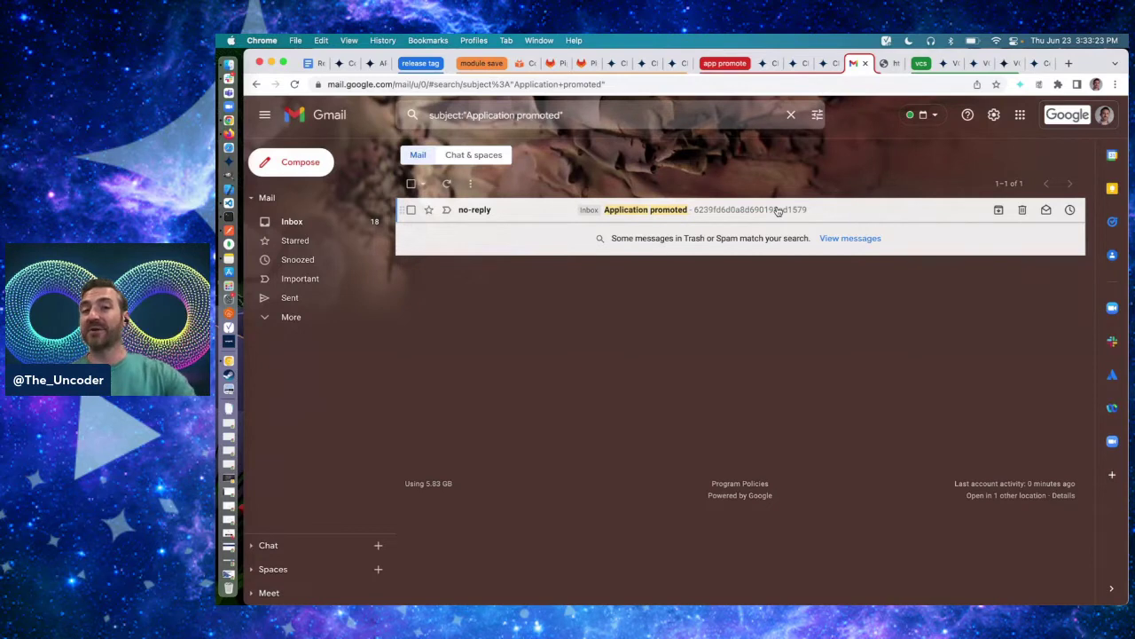
left_click(778, 211)
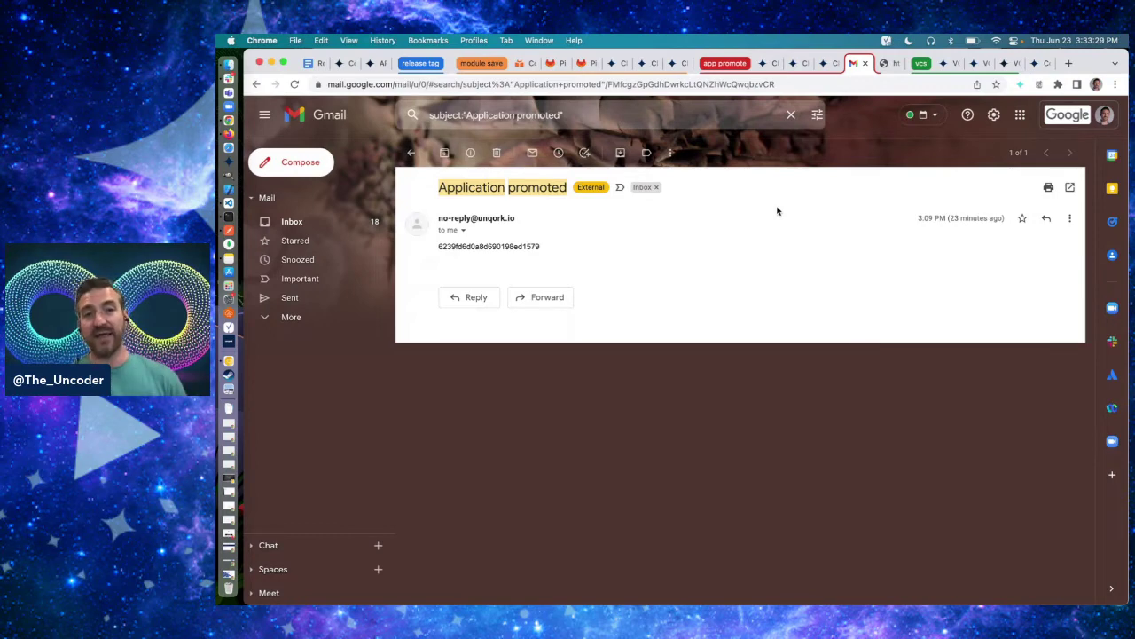
double_click(523, 245)
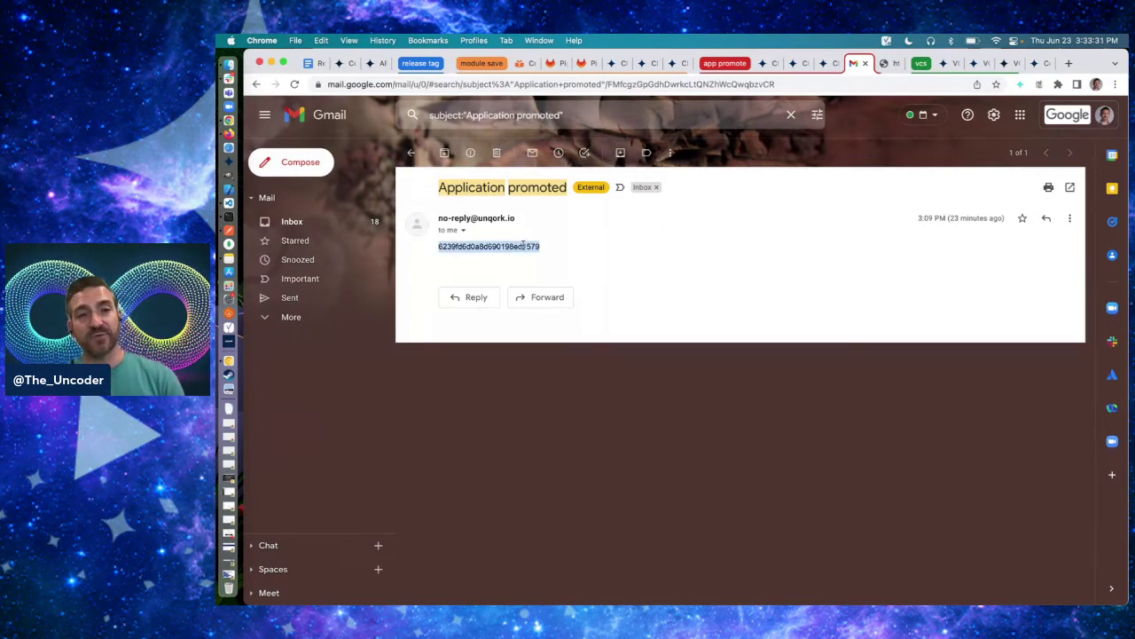
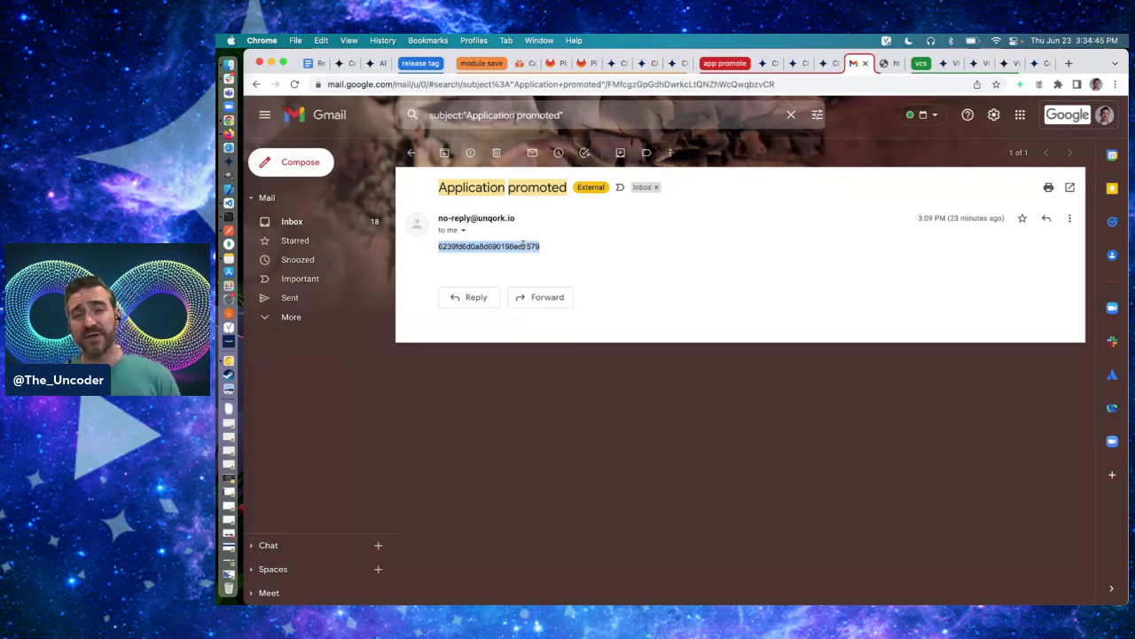
- Switch to Unqork's VCS Demo App, review the Version Control (VCS) setting in its app settings, and close the settings
left_click(947, 66)
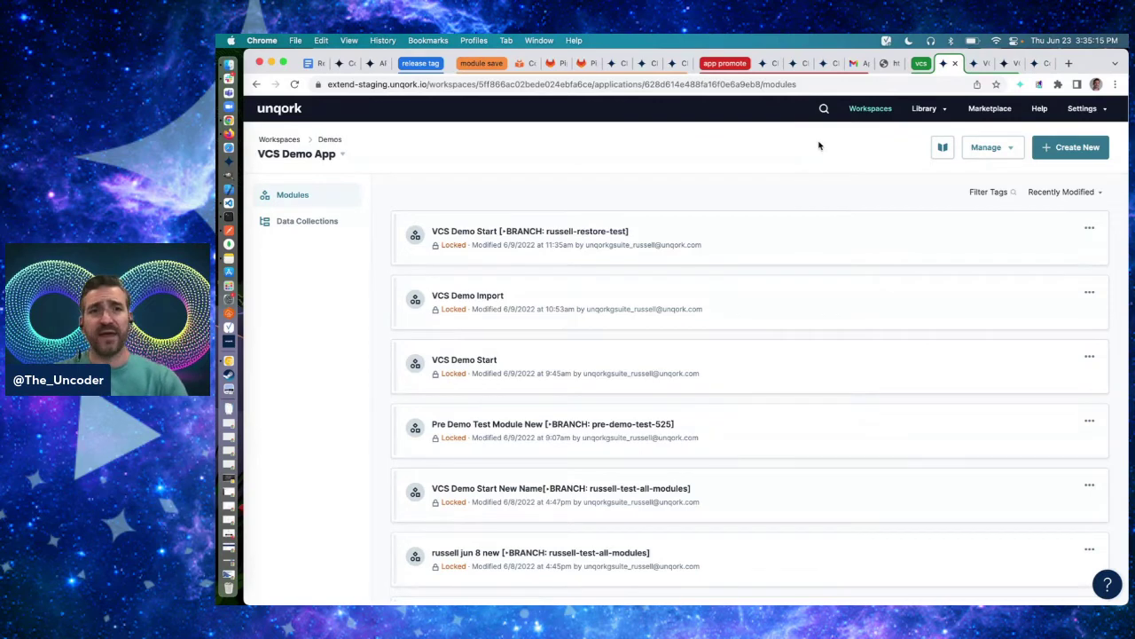
left_click(979, 63)
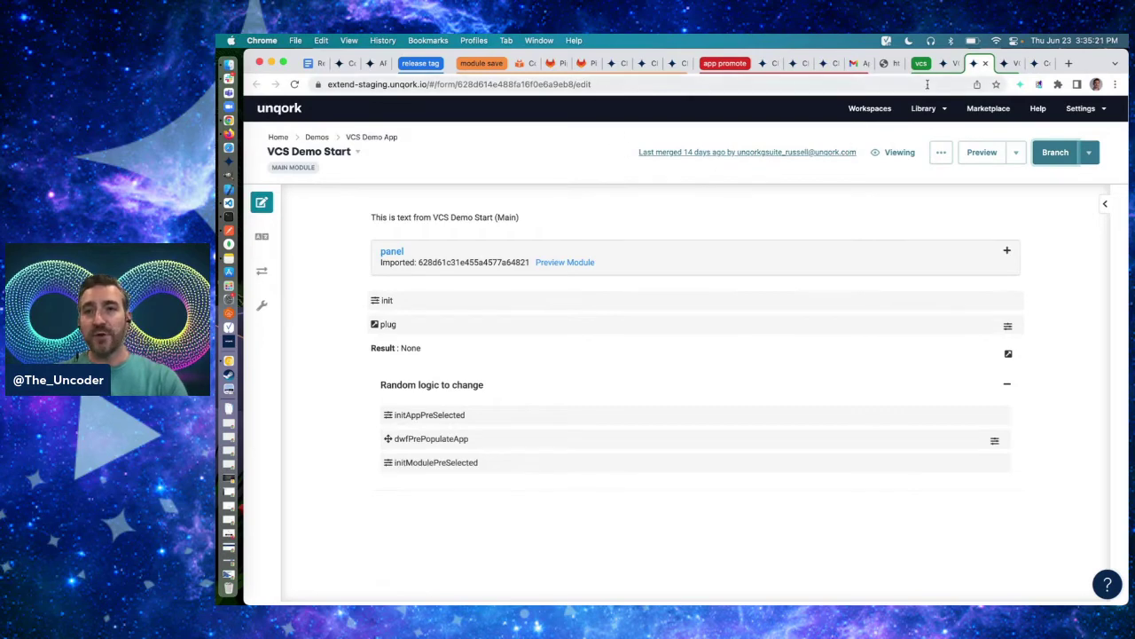
left_click(945, 64)
left_click(1002, 149)
left_click(986, 183)
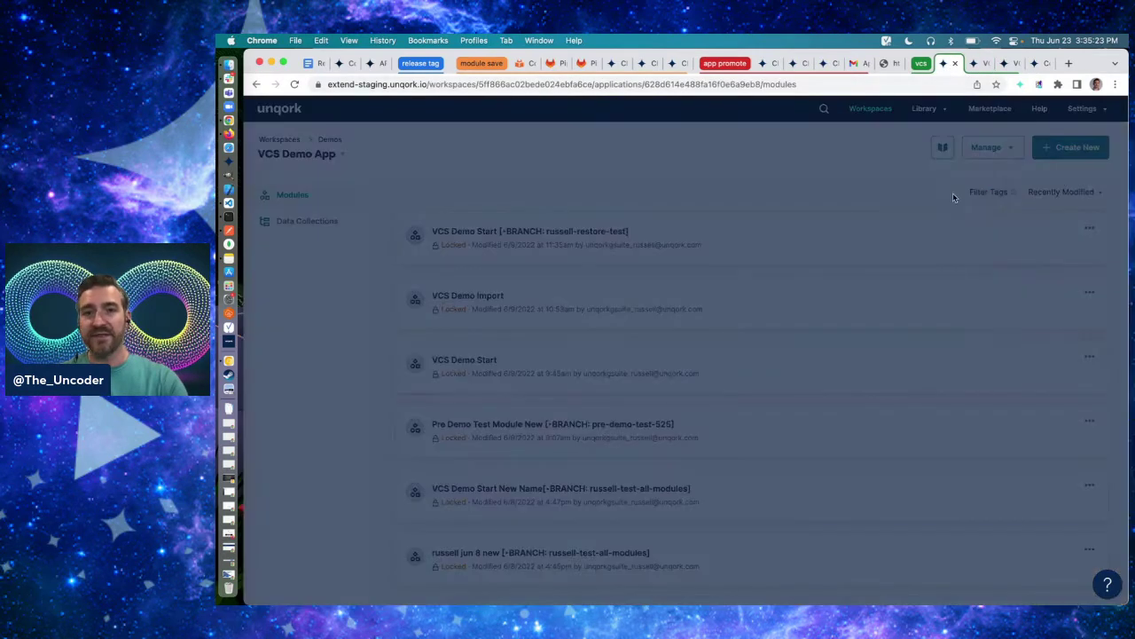
left_click(692, 229)
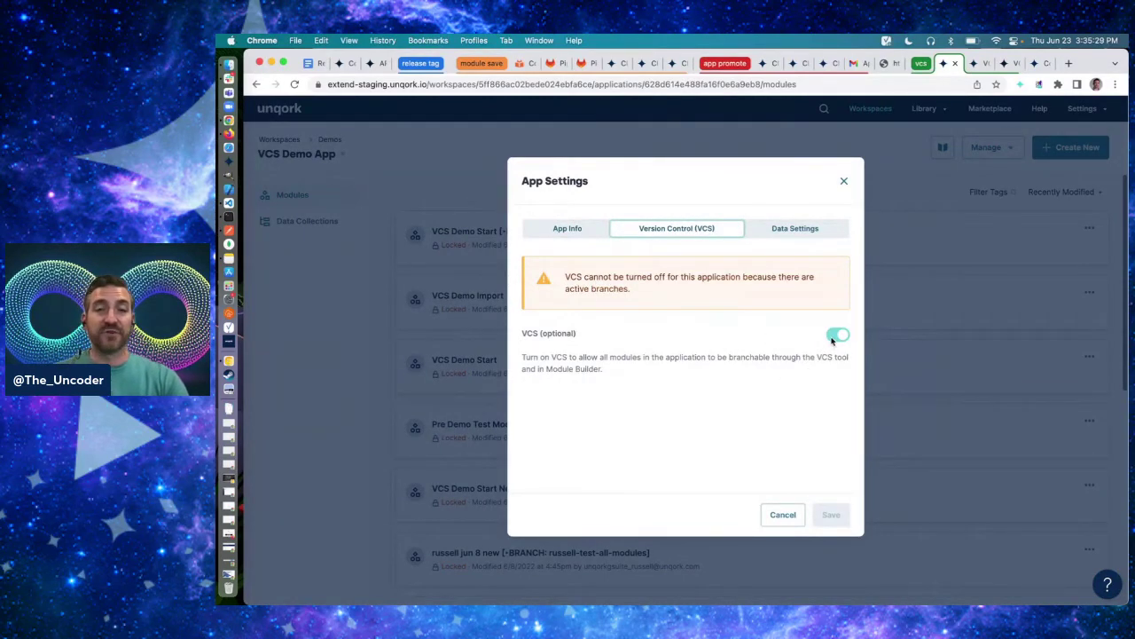
left_click(844, 181)
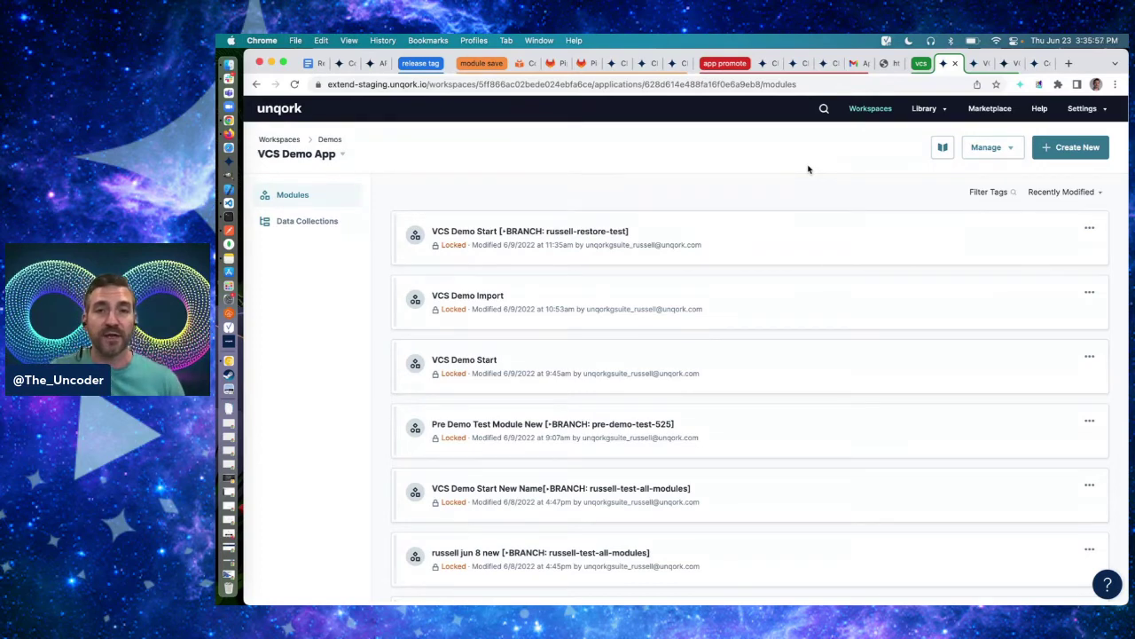
- Show the VCS Demo Start module and highlight its Main Module label
key("ctrl+Tab")
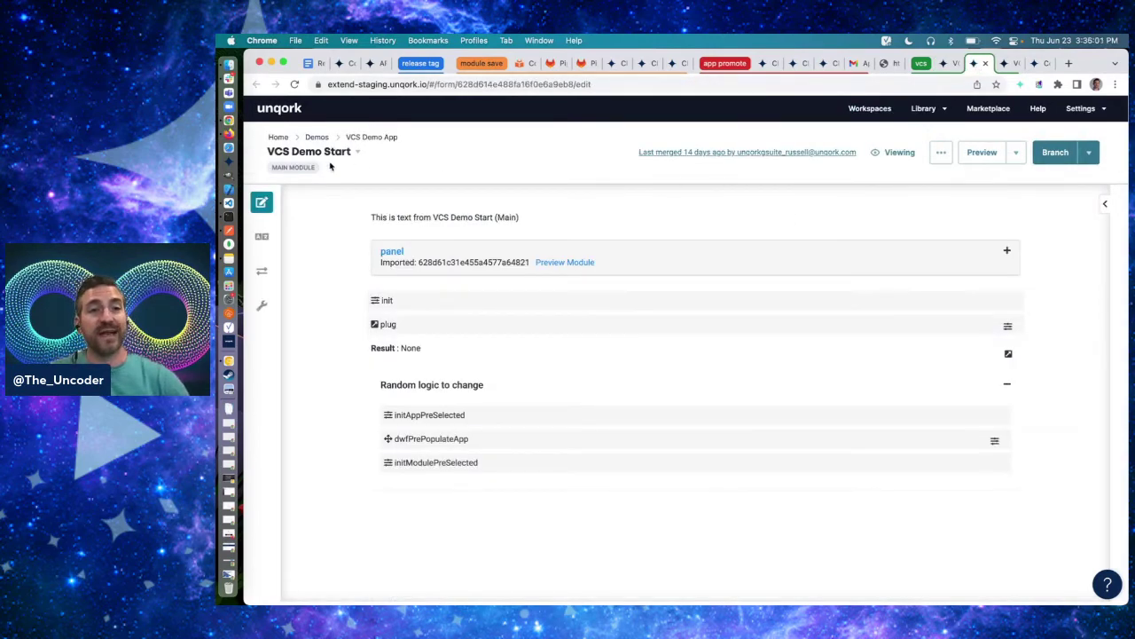
left_click_drag(270, 168, 310, 168)
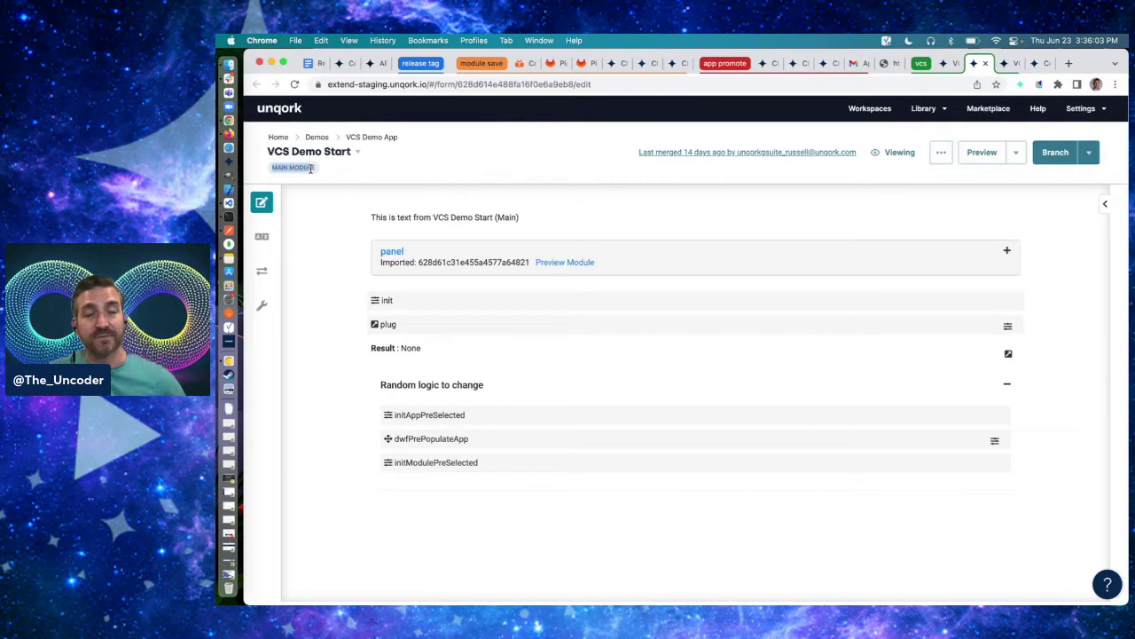
double_click(311, 168)
left_click(392, 164)
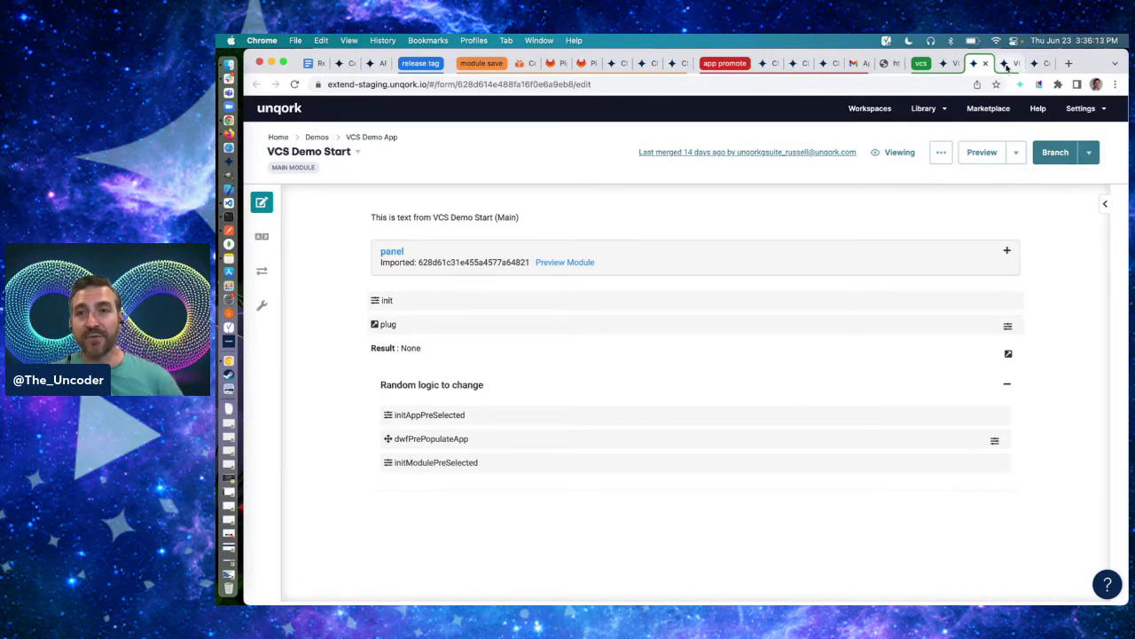
- Open VCS Demo App's branch management from the main module, search with the All Branches filter and examine the branches' statuses
left_click(1047, 149)
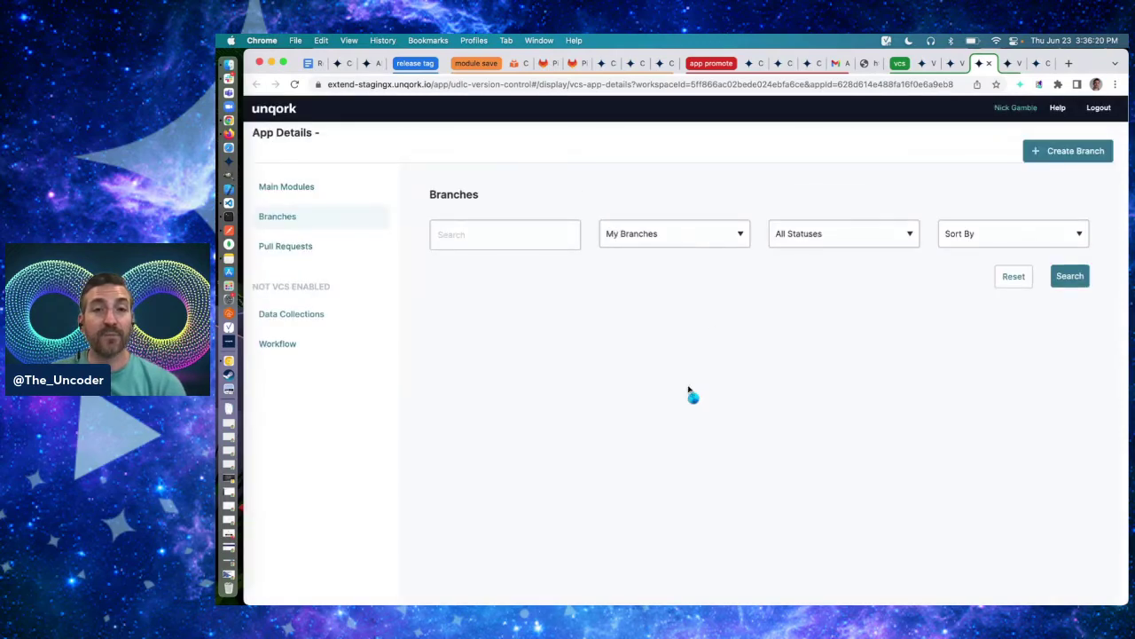
left_click(656, 236)
left_click(645, 249)
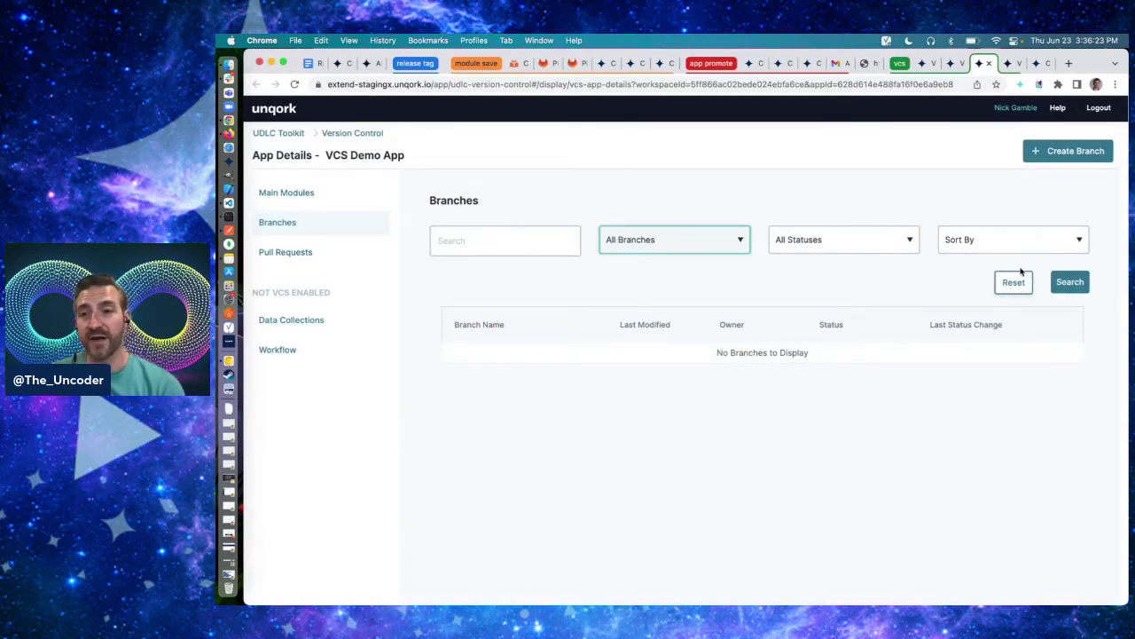
left_click(1065, 282)
scroll(722, 361, "down", 3)
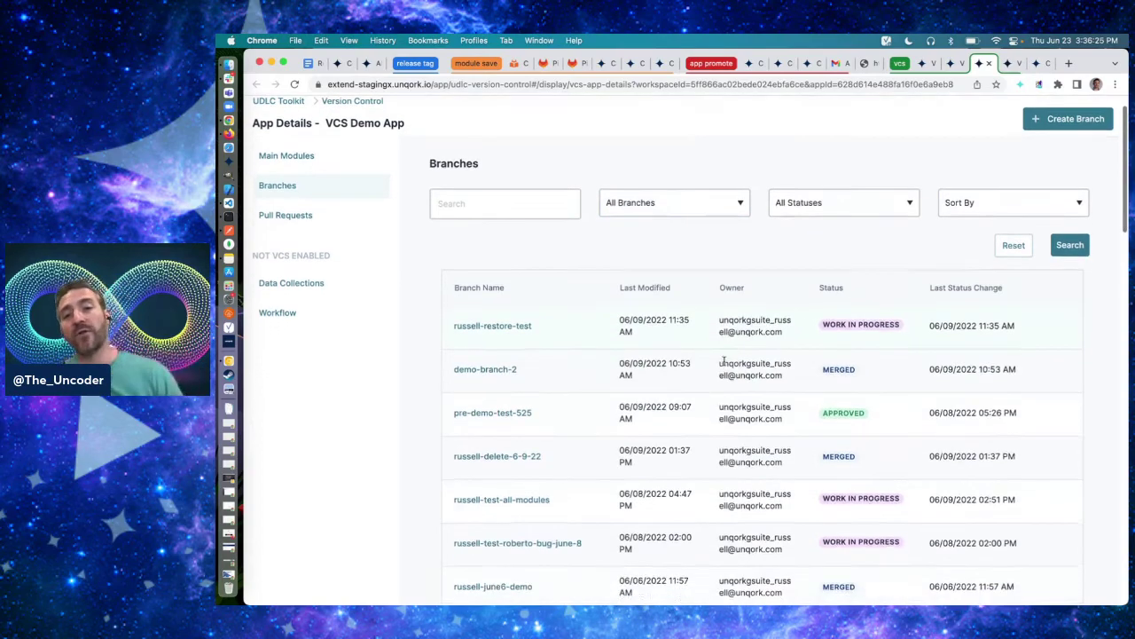
scroll(723, 364, "down", 1)
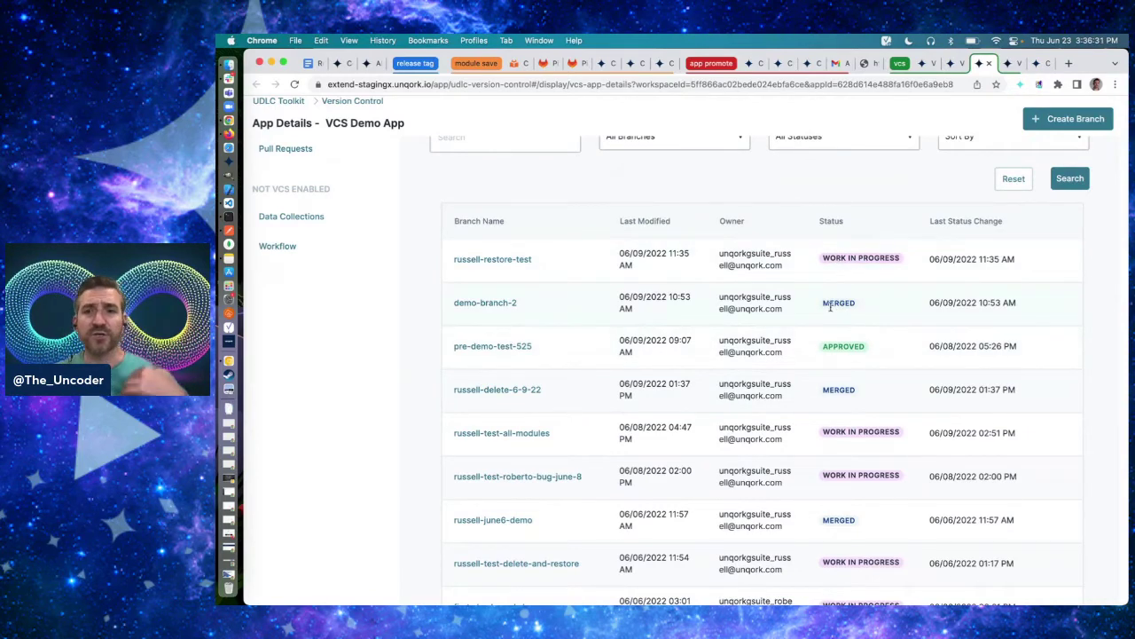
scroll(844, 346, "down", 2)
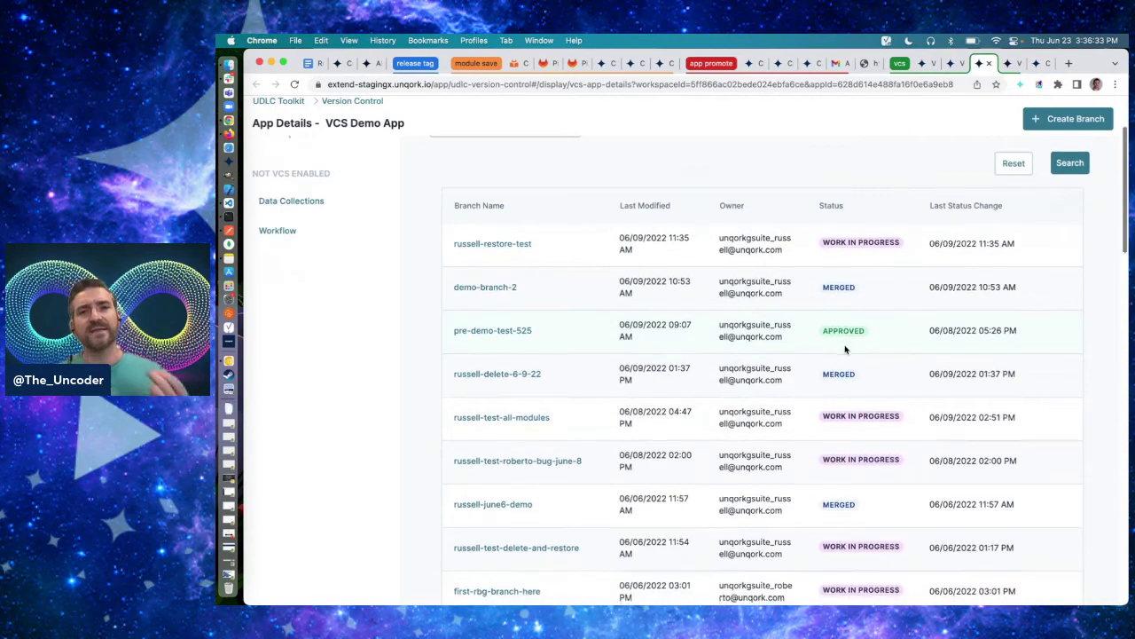
scroll(844, 346, "up", 5)
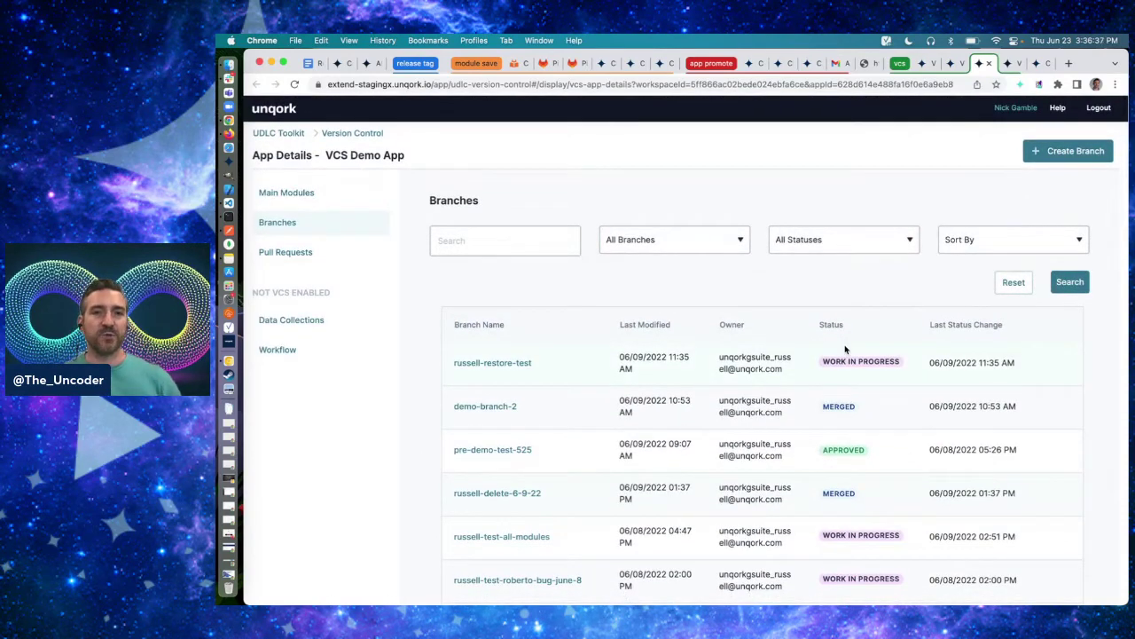
left_click(1007, 65)
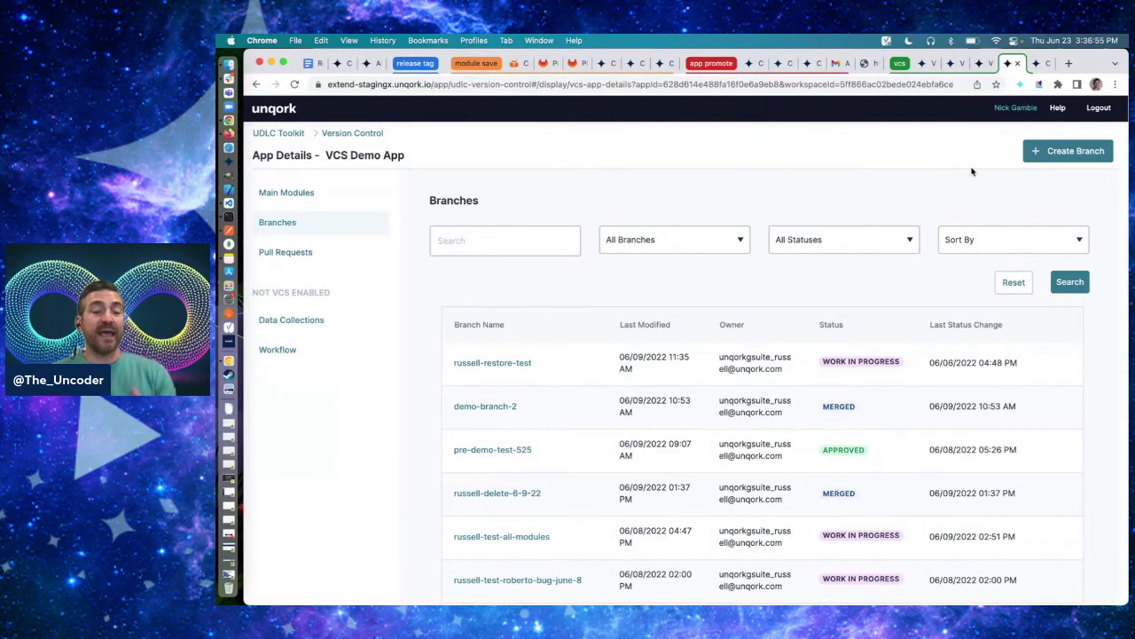
left_click(1035, 63)
left_click(1008, 64)
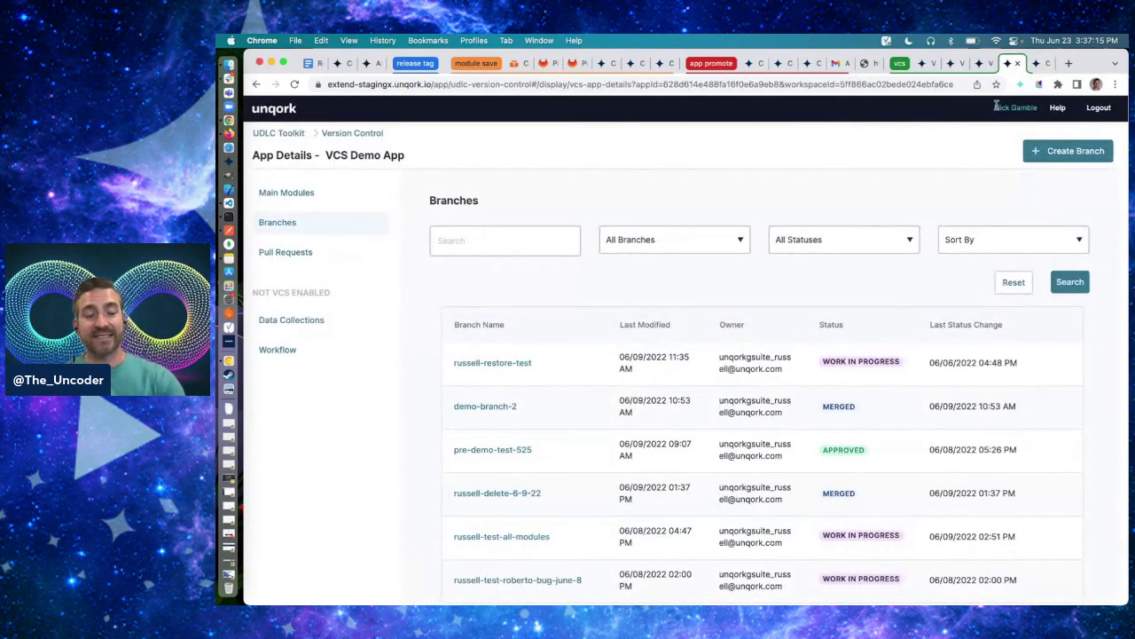
key("super+Tab")
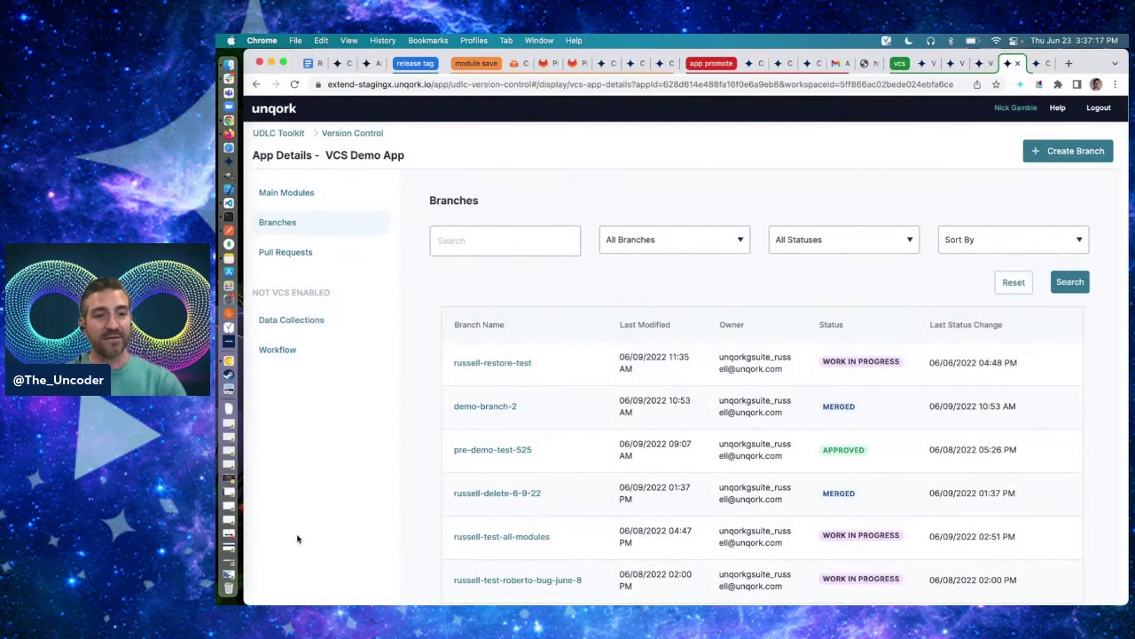
left_click(237, 574)
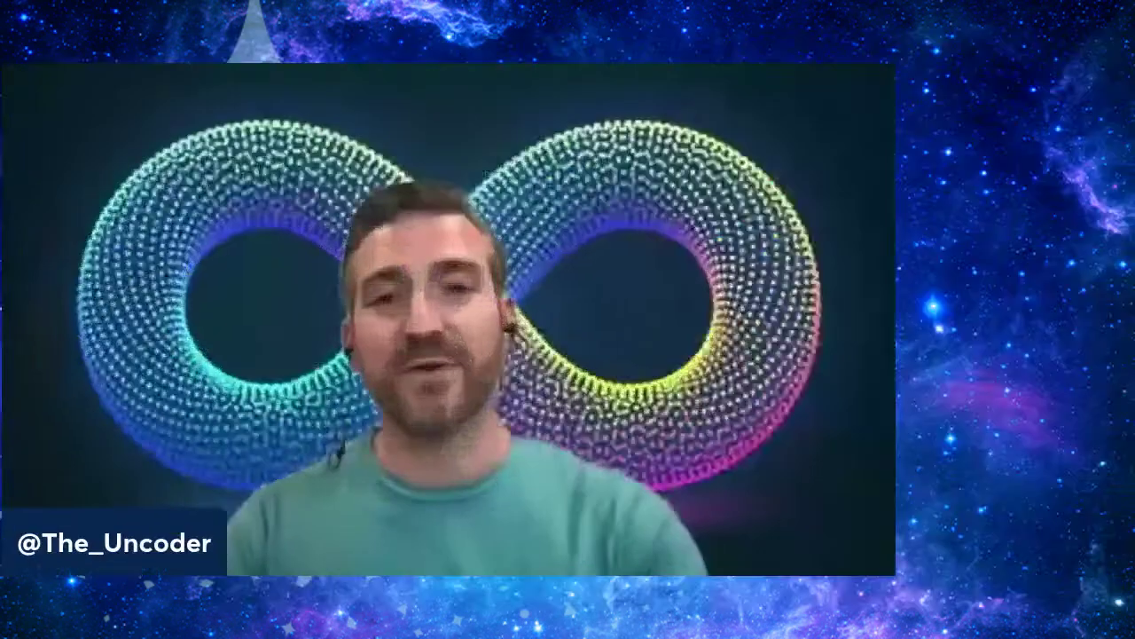